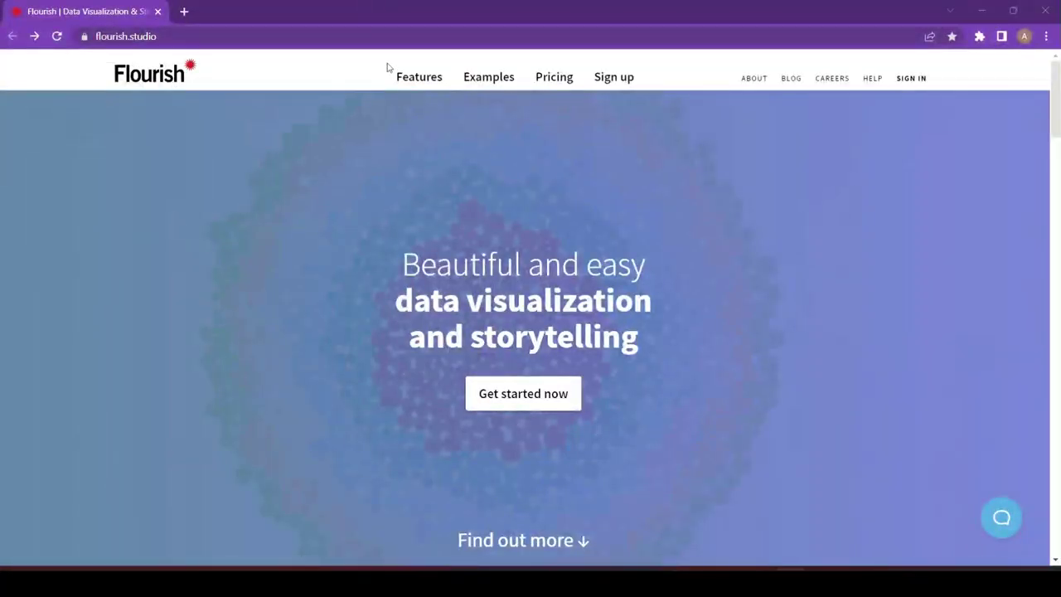
- Register a new Flourish account with Google and skip the profile questions
scroll(487, 242, "down", 1)
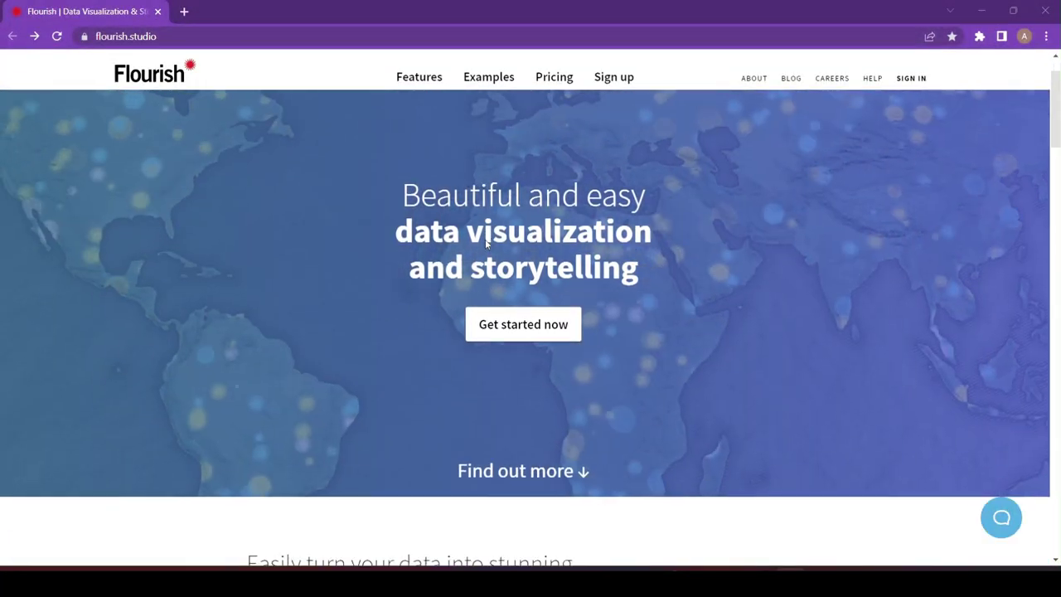
scroll(288, 204, "down", 1)
scroll(288, 204, "up", 1)
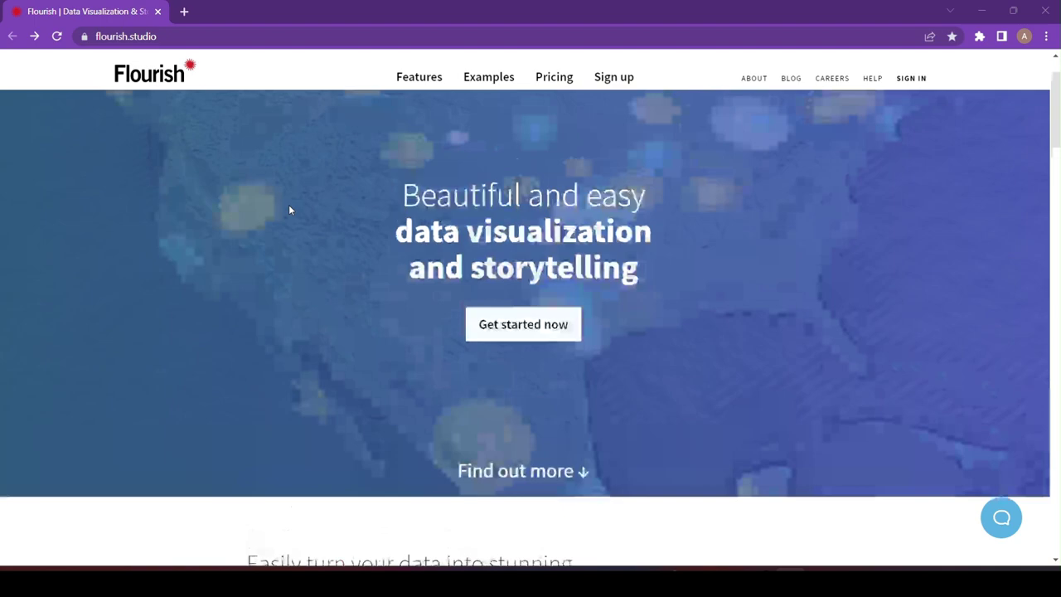
scroll(289, 209, "up", 1)
scroll(289, 210, "down", 3)
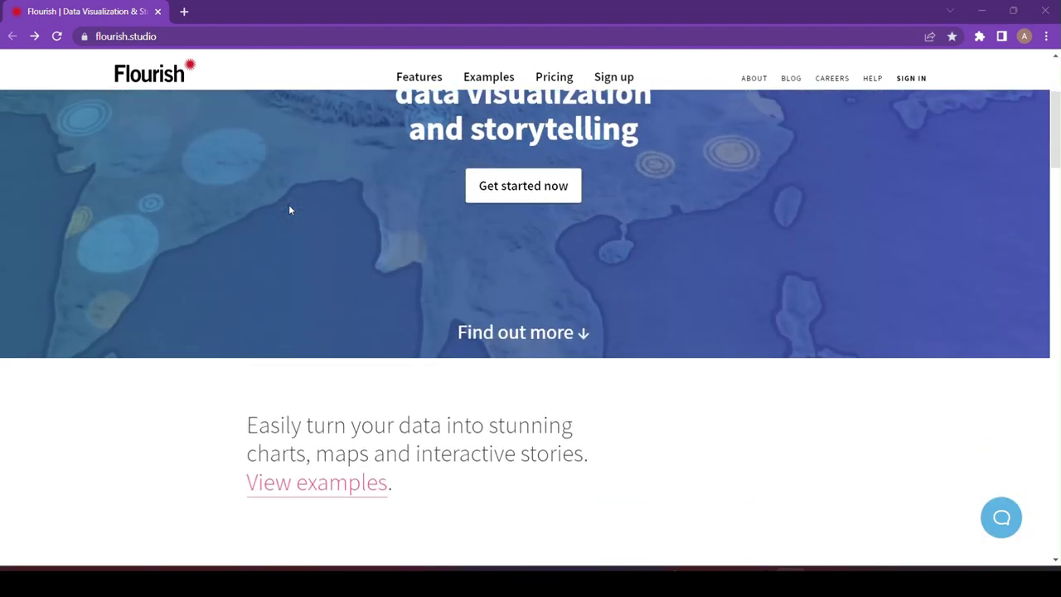
scroll(290, 210, "down", 3)
scroll(464, 193, "down", 3)
scroll(816, 375, "down", 1)
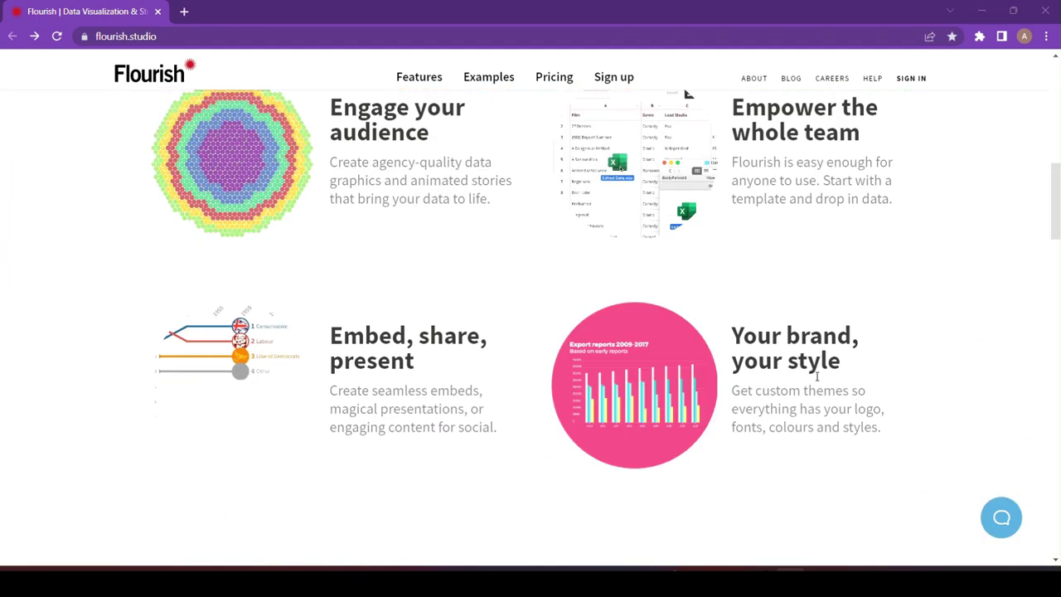
scroll(816, 375, "up", 10)
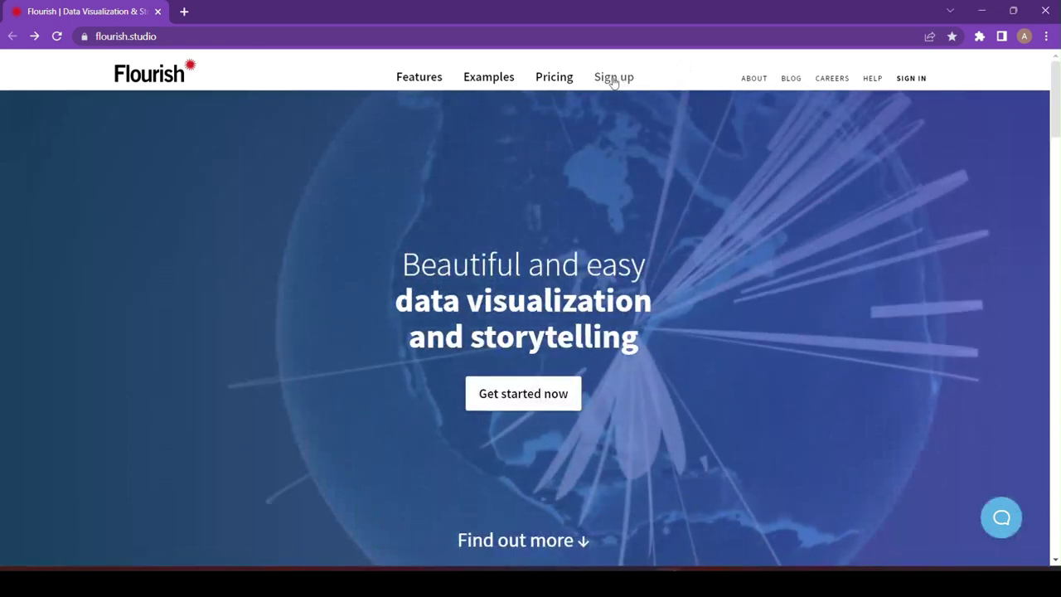
left_click(915, 80)
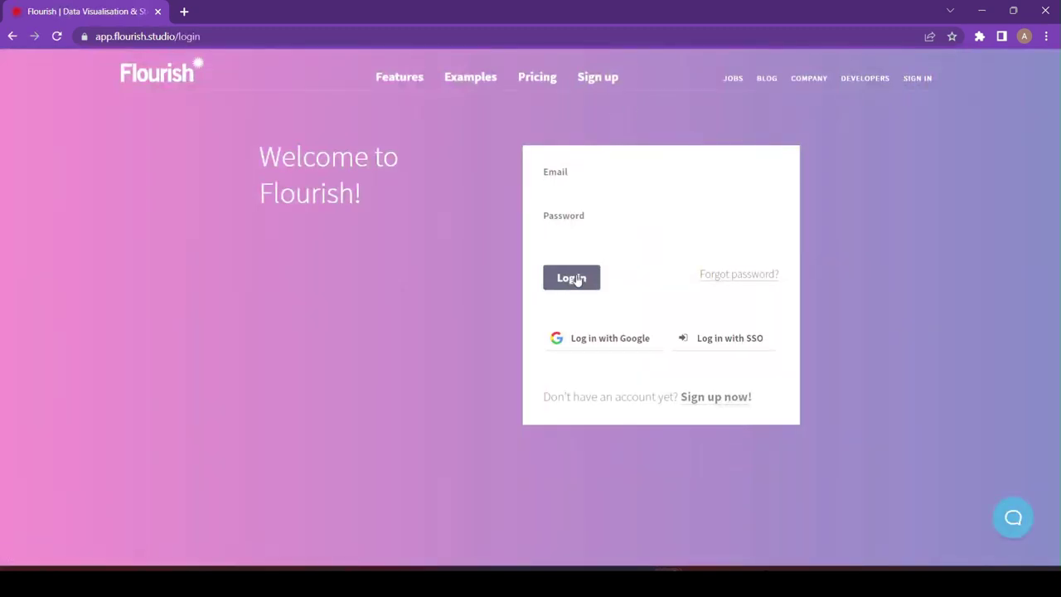
left_click(607, 341)
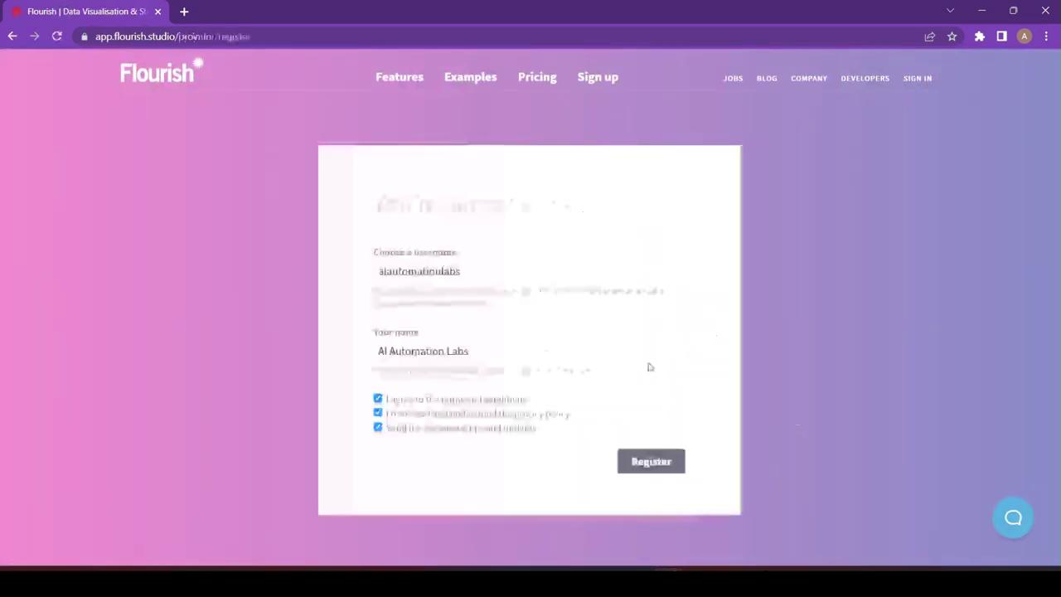
left_click(660, 464)
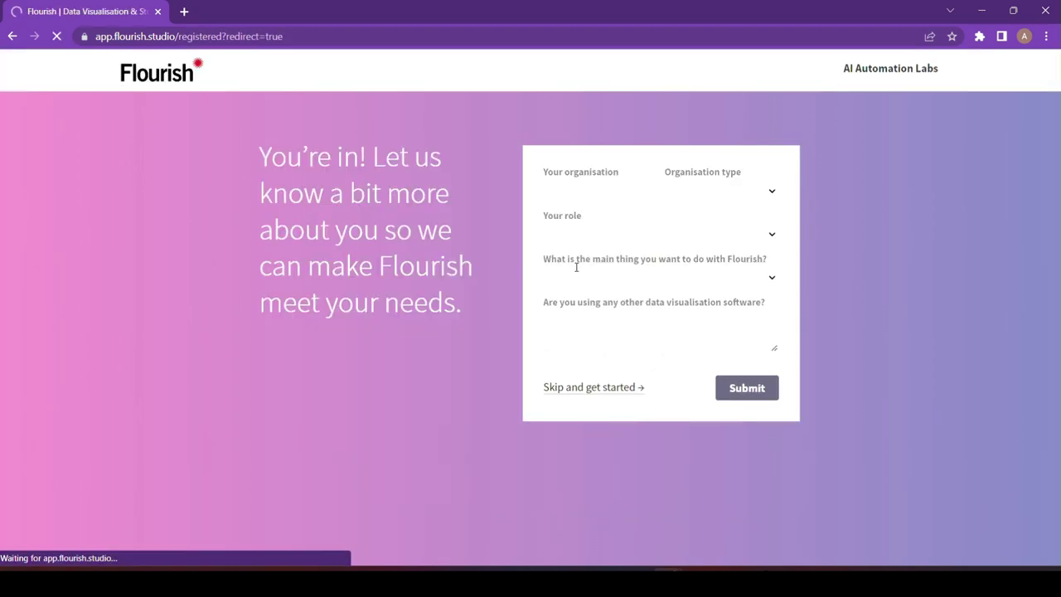
left_click(595, 393)
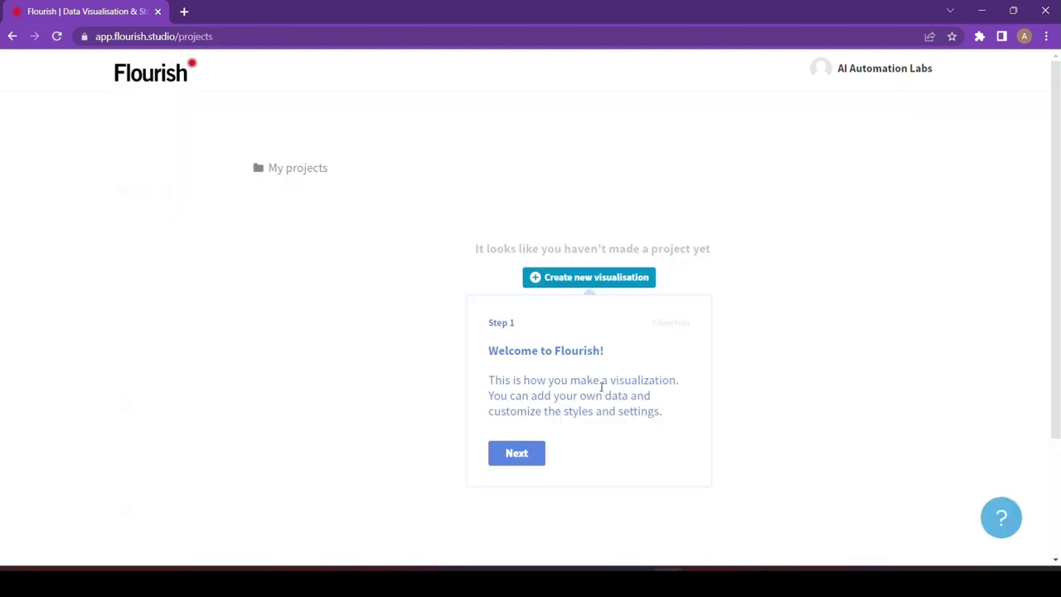
- Finish the welcome tour and open the template gallery for a new visualisation
left_click(521, 464)
left_click(515, 546)
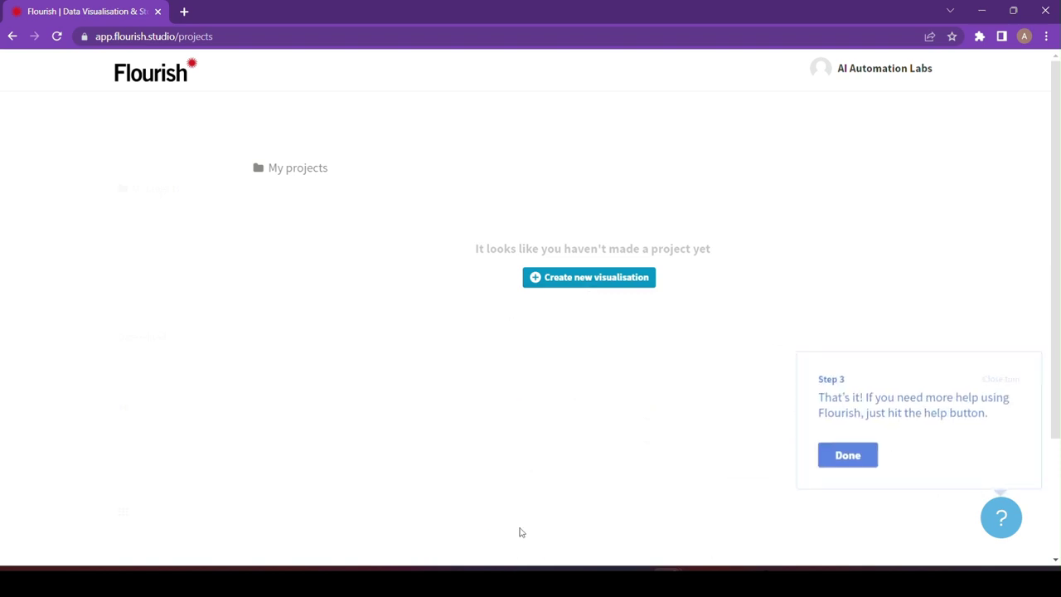
left_click(852, 458)
left_click(588, 280)
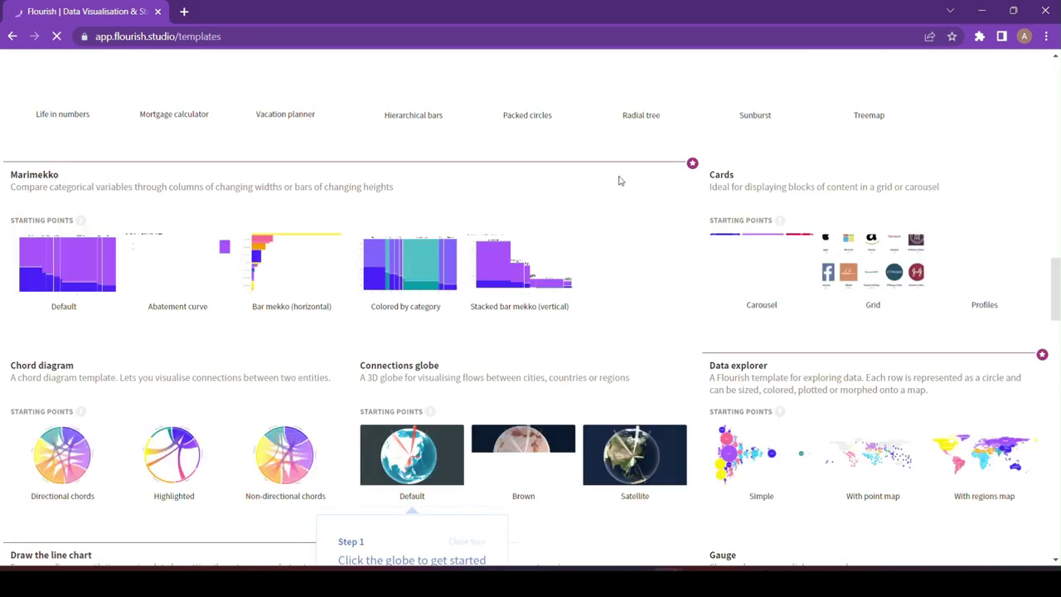
- Start from the Bar chart race template and step through the editor tour to Done
scroll(574, 146, "up", 5)
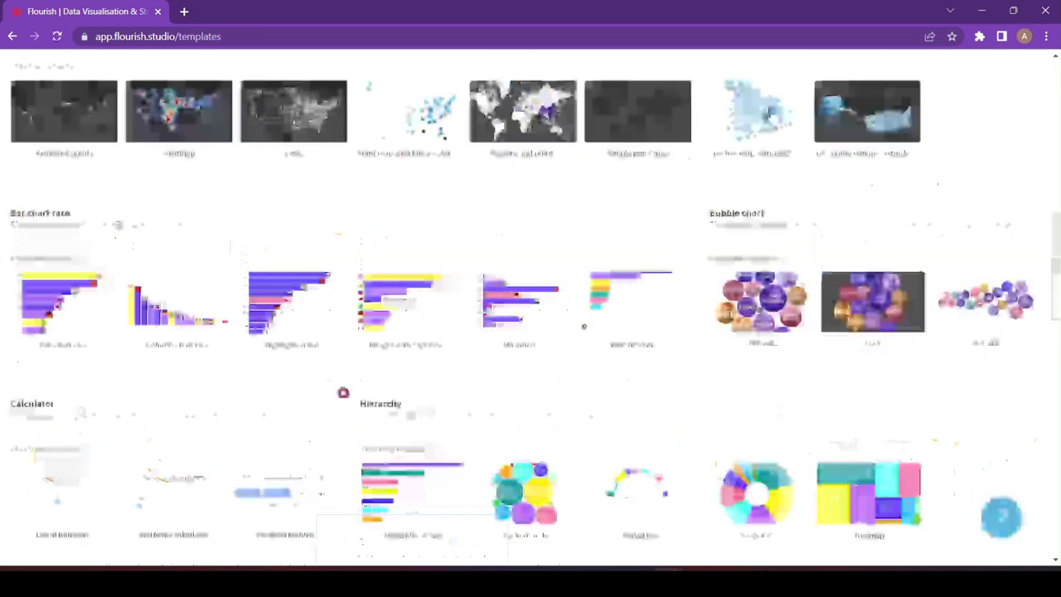
left_click(79, 305)
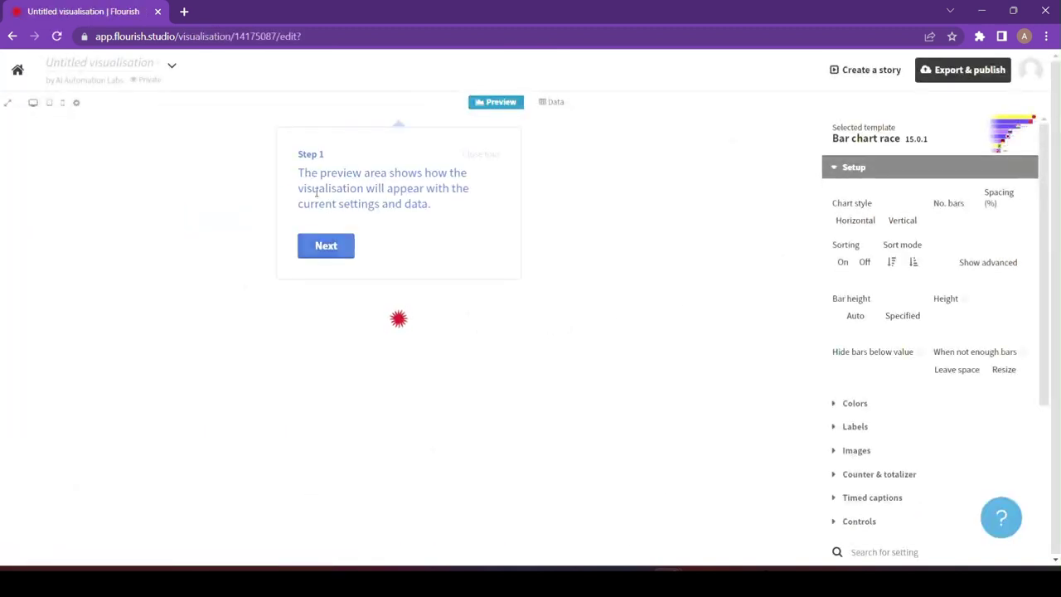
left_click(326, 245)
left_click(616, 378)
left_click(476, 218)
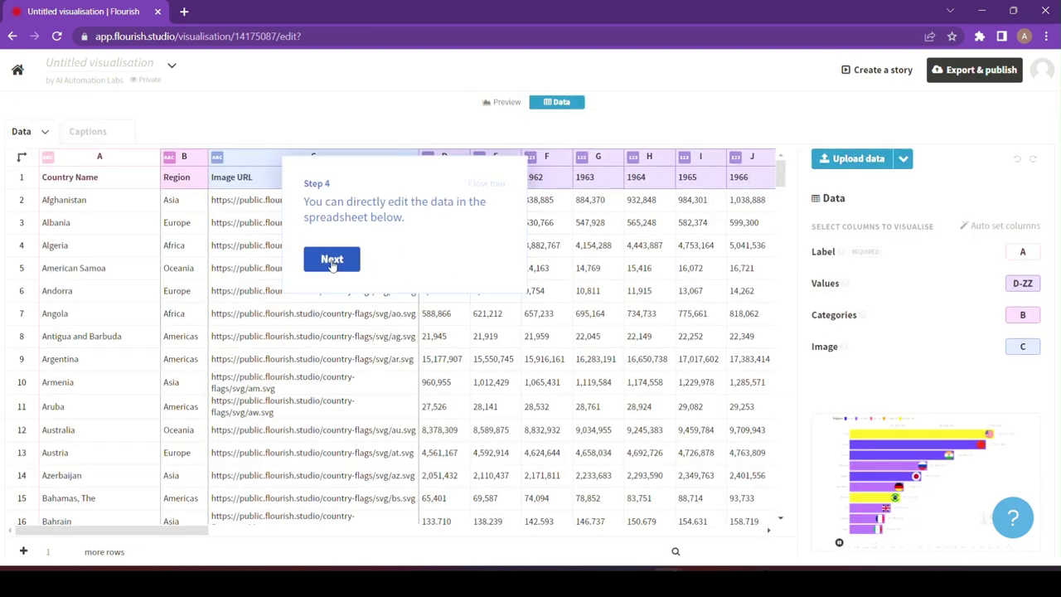
left_click(331, 259)
left_click(608, 324)
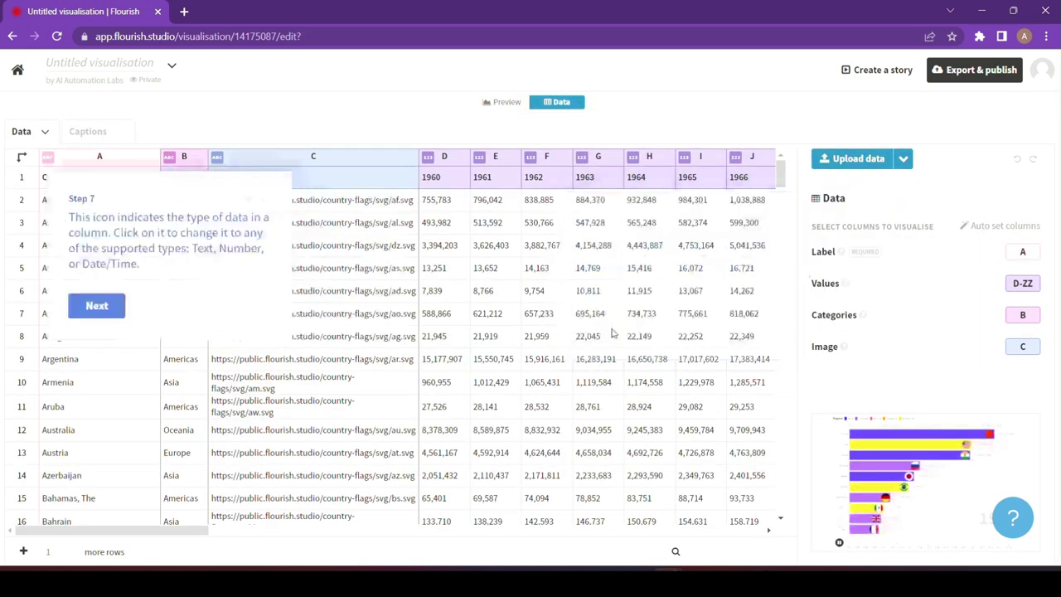
left_click(97, 306)
left_click(64, 184)
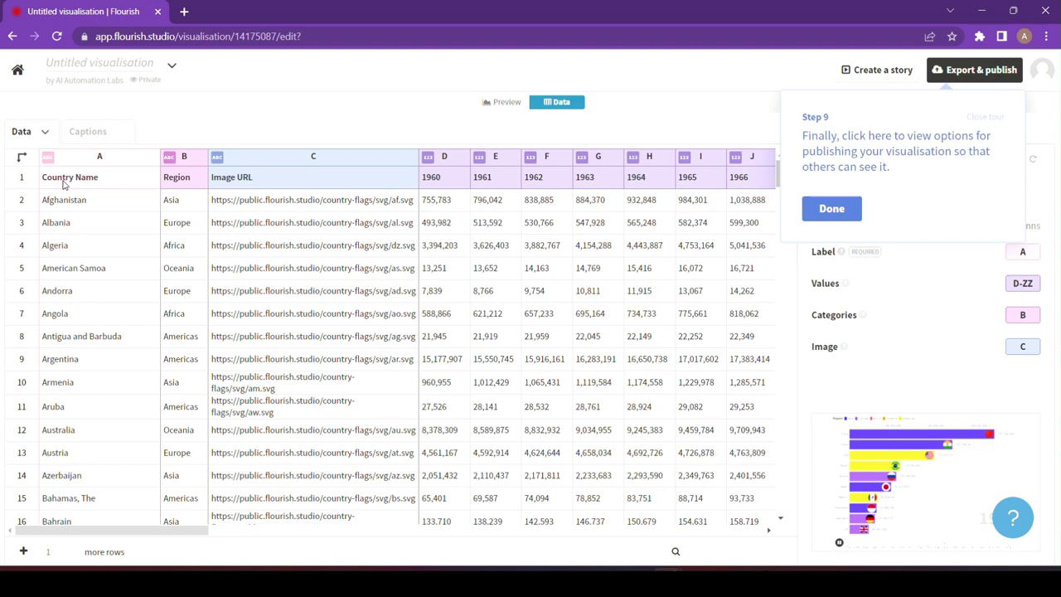
left_click(831, 208)
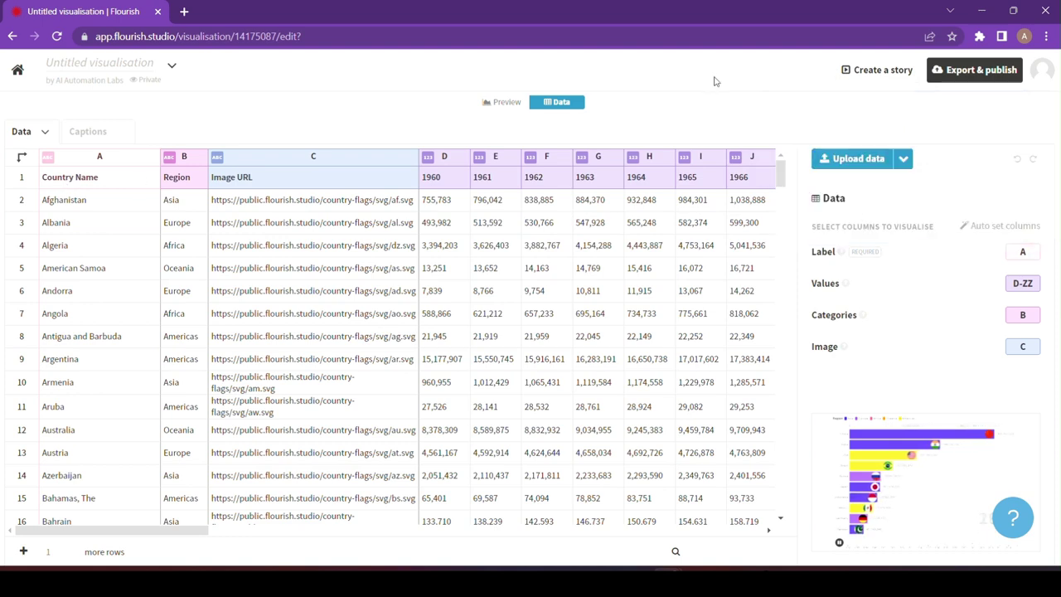
- Preview the sample race, then select the Country Name, Region and Image URL data columns
left_click(503, 102)
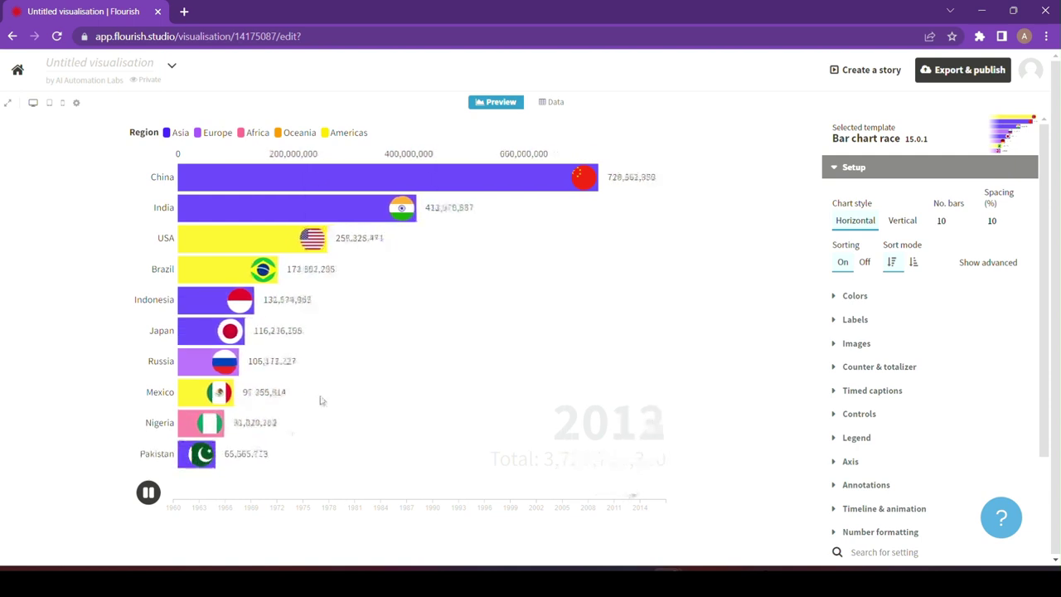
left_click(561, 102)
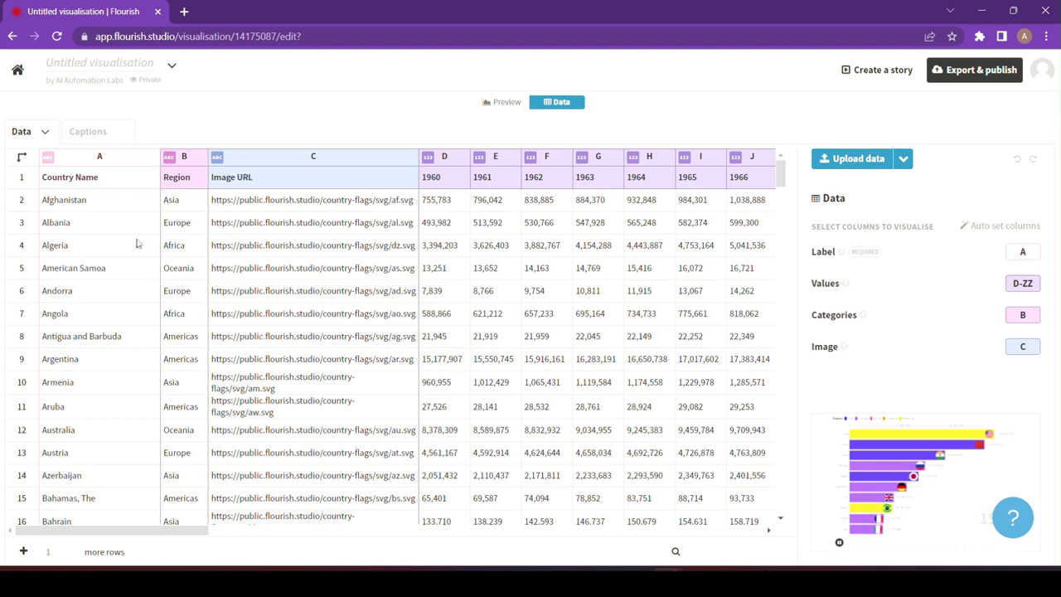
left_click(116, 177)
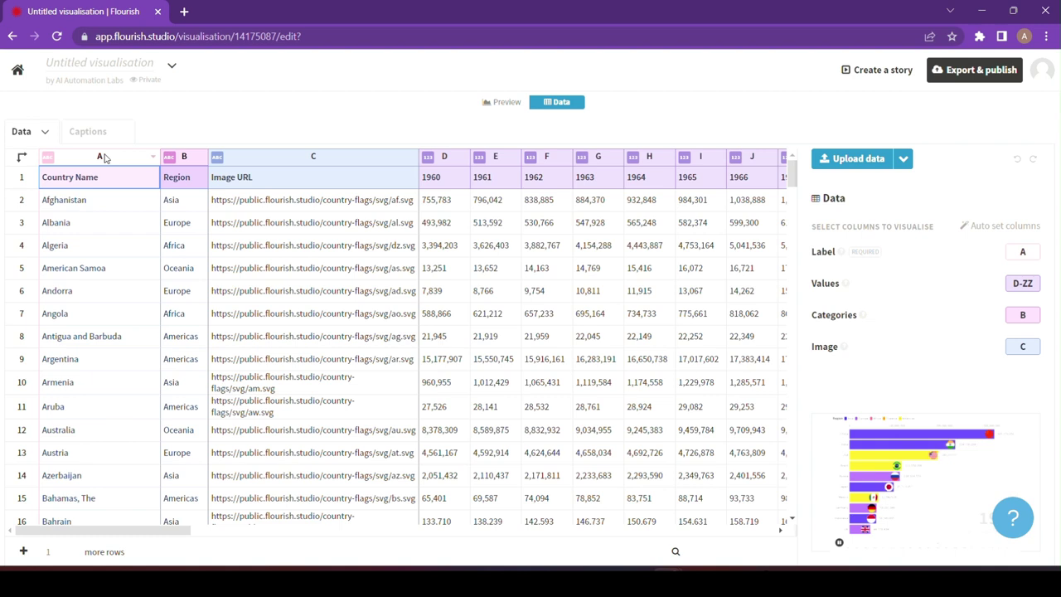
key("Right")
key("Right")
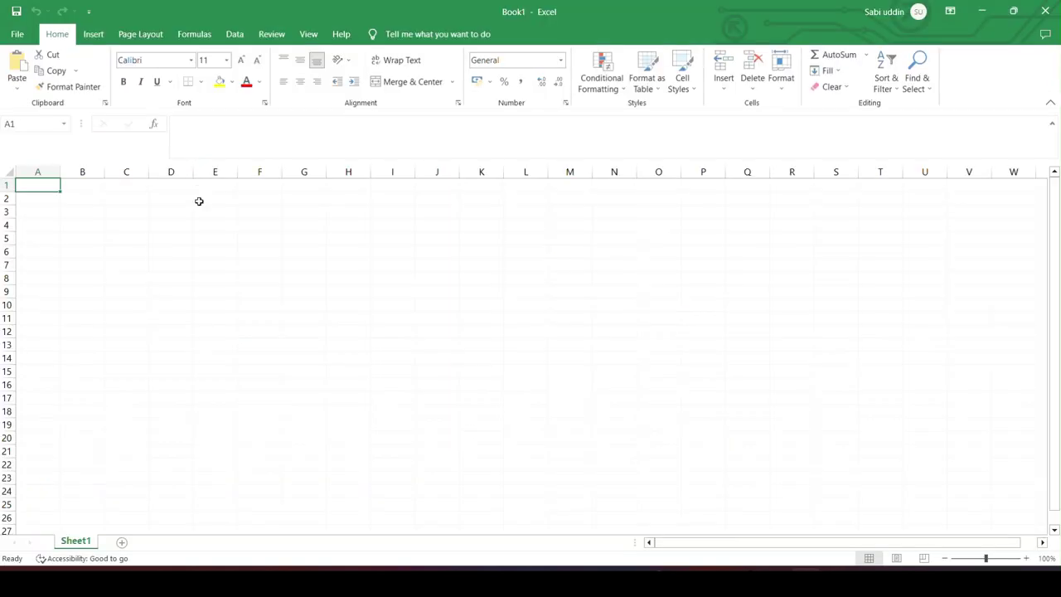
- Paste the country data into Book1 as text only and autofit columns A and C
key("ctrl+v")
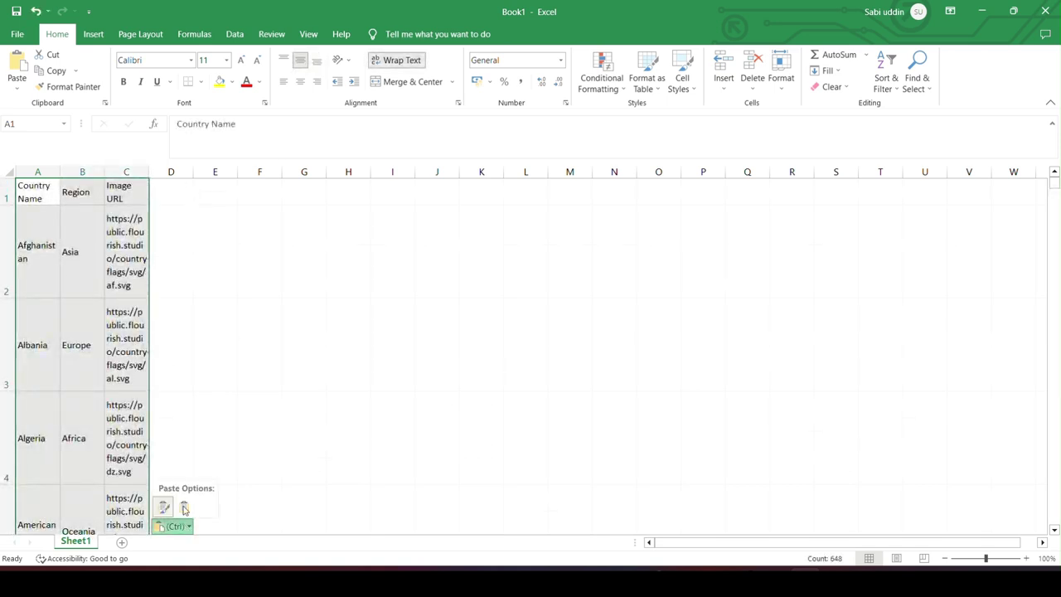
left_click(184, 508)
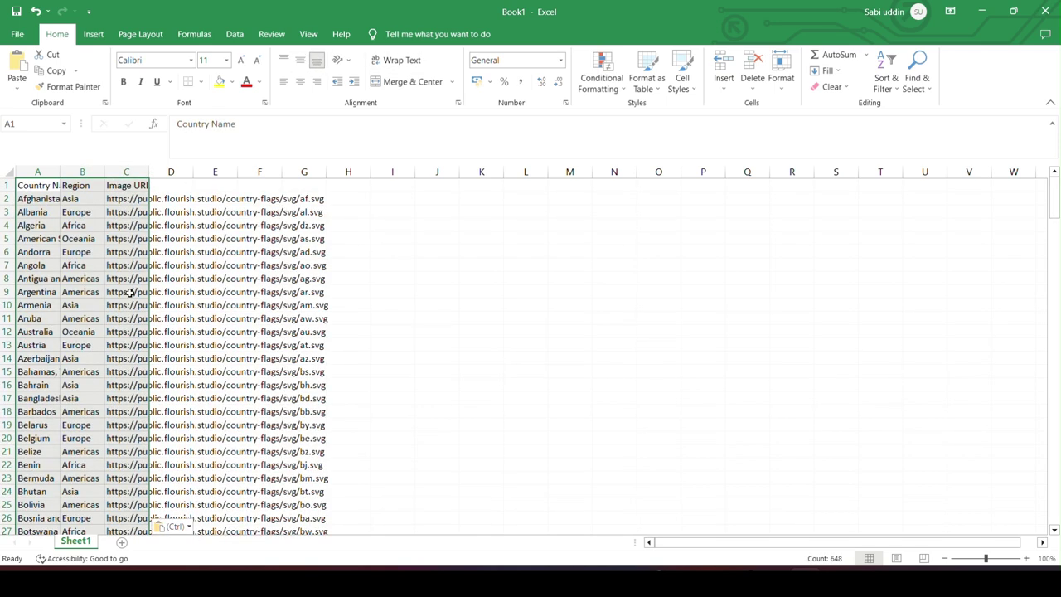
double_click(149, 172)
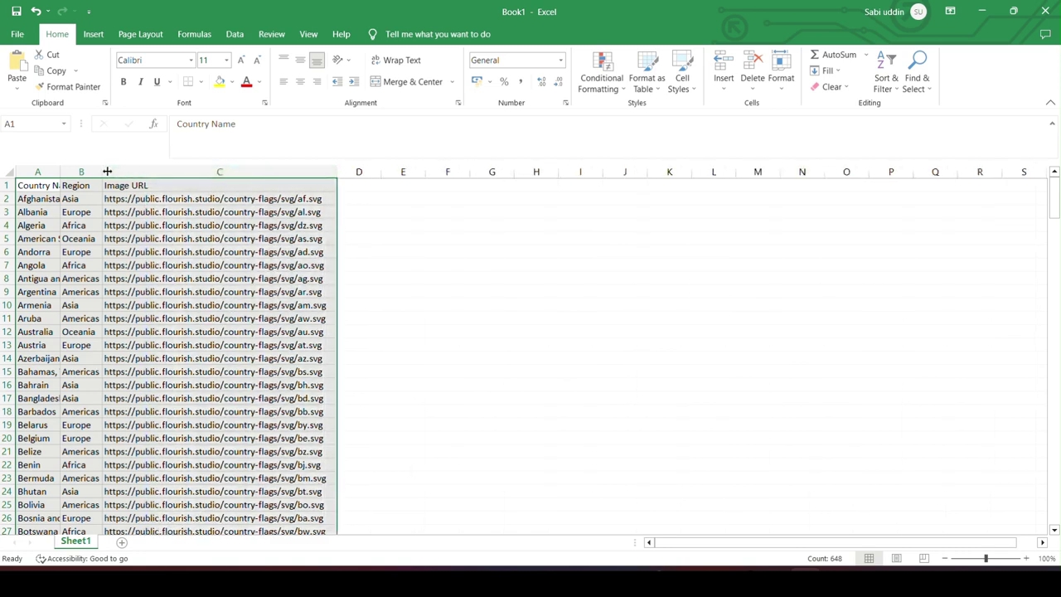
double_click(60, 171)
left_click(588, 271)
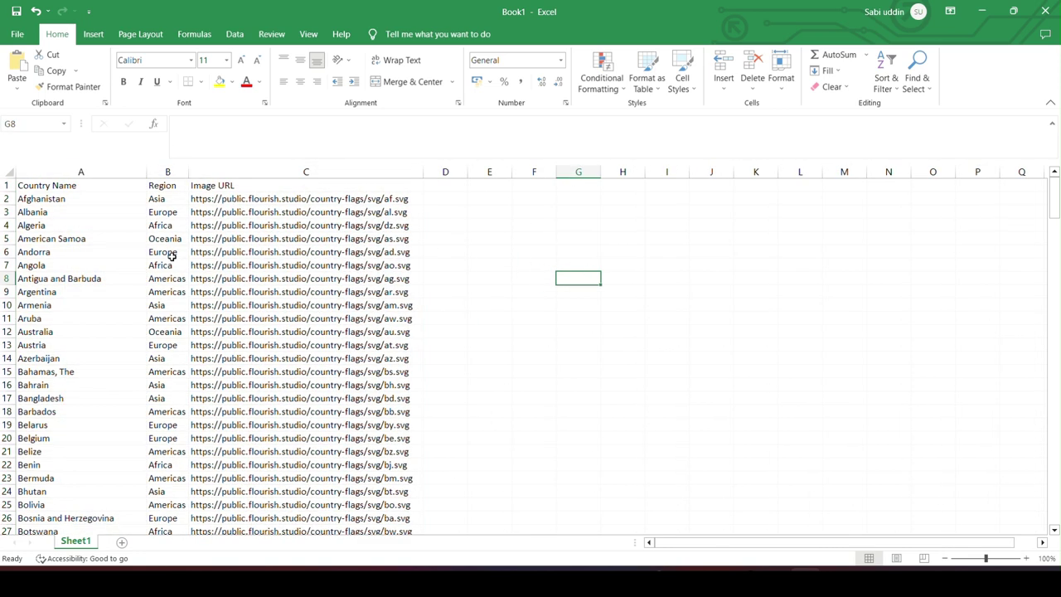
- Delete the Region column and bring the Flourish editor back to front
left_click(167, 171)
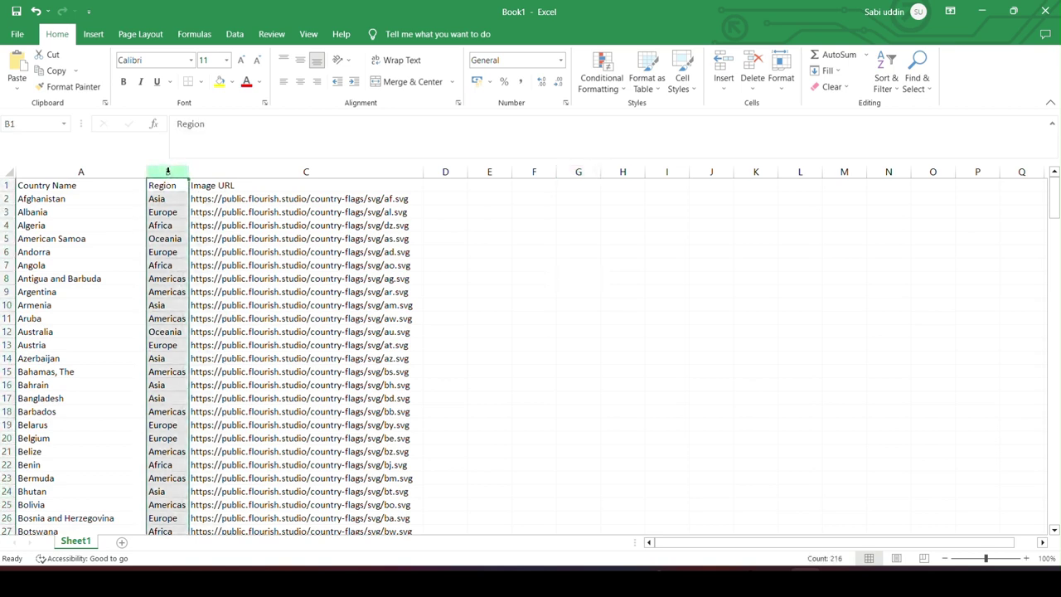
right_click(168, 172)
left_click(248, 315)
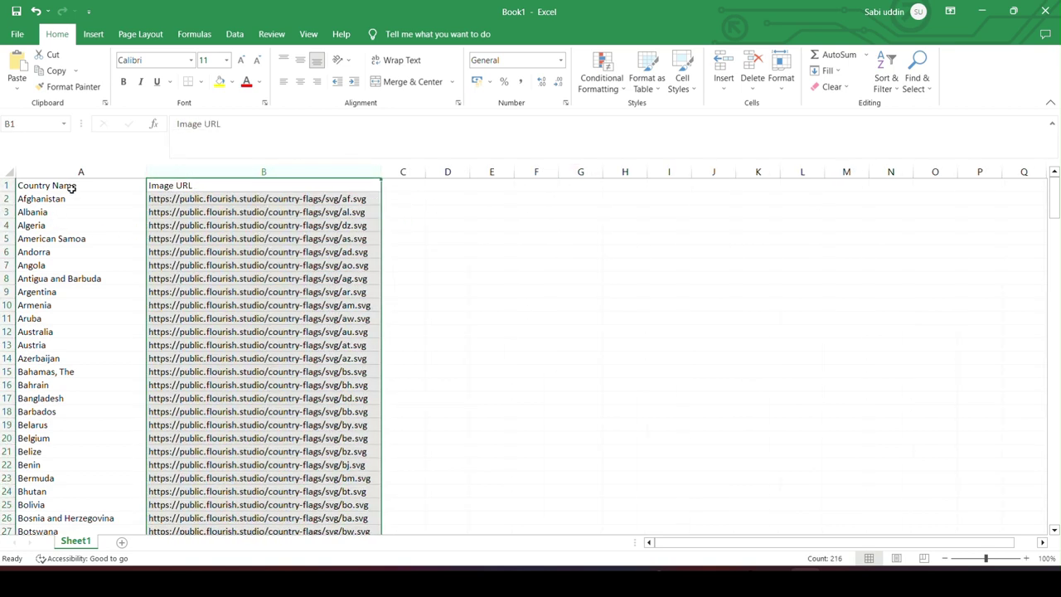
left_click(199, 186)
left_click(395, 228)
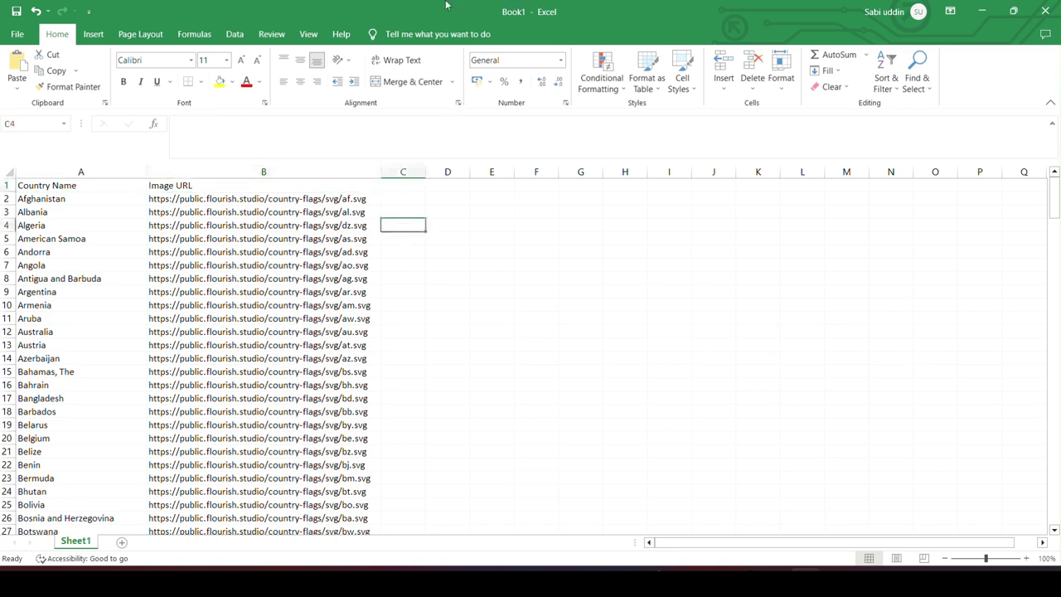
left_click(672, 564)
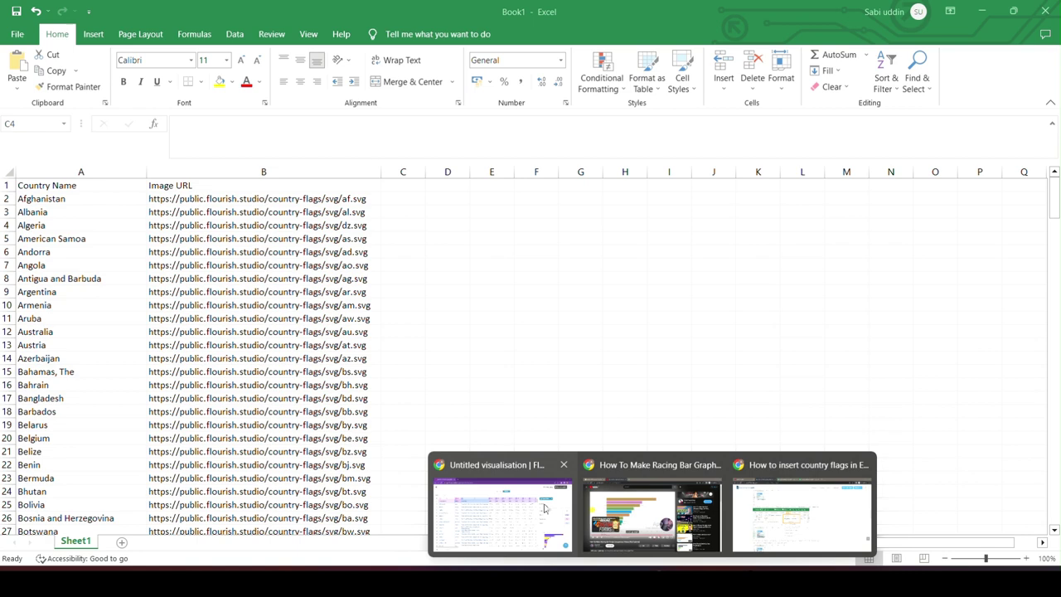
left_click(545, 507)
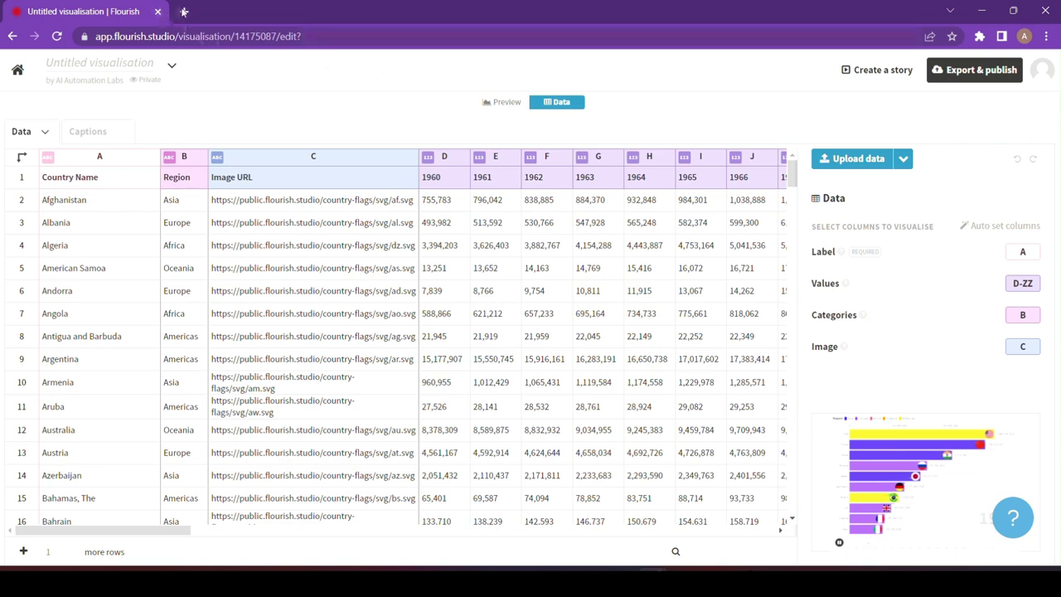
- Scroll through the Flourish data sheet of countries, regions and flag URLs
scroll(360, 289, "down", 5)
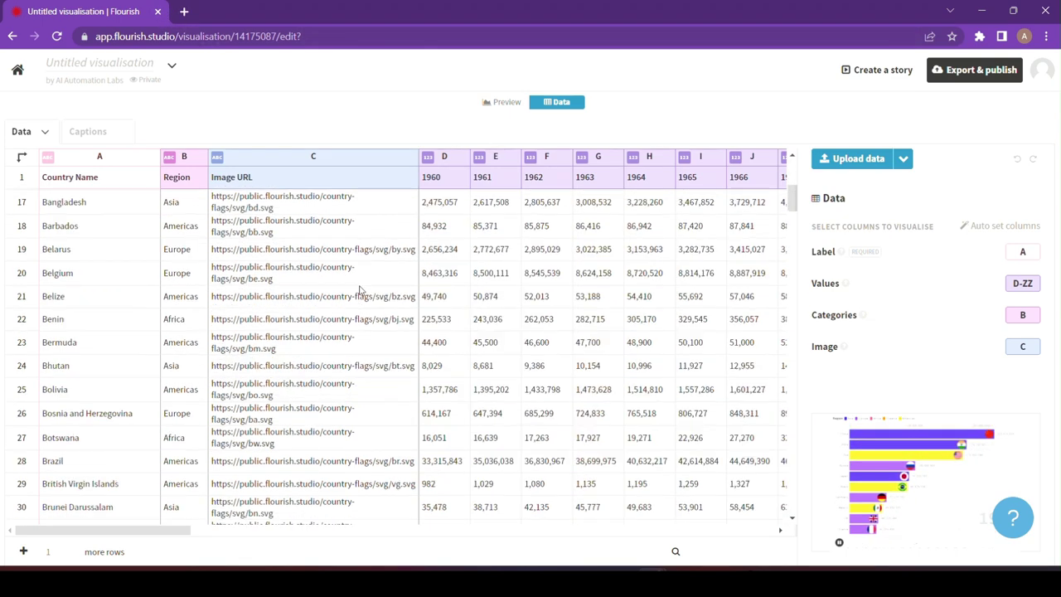
scroll(359, 289, "up", 5)
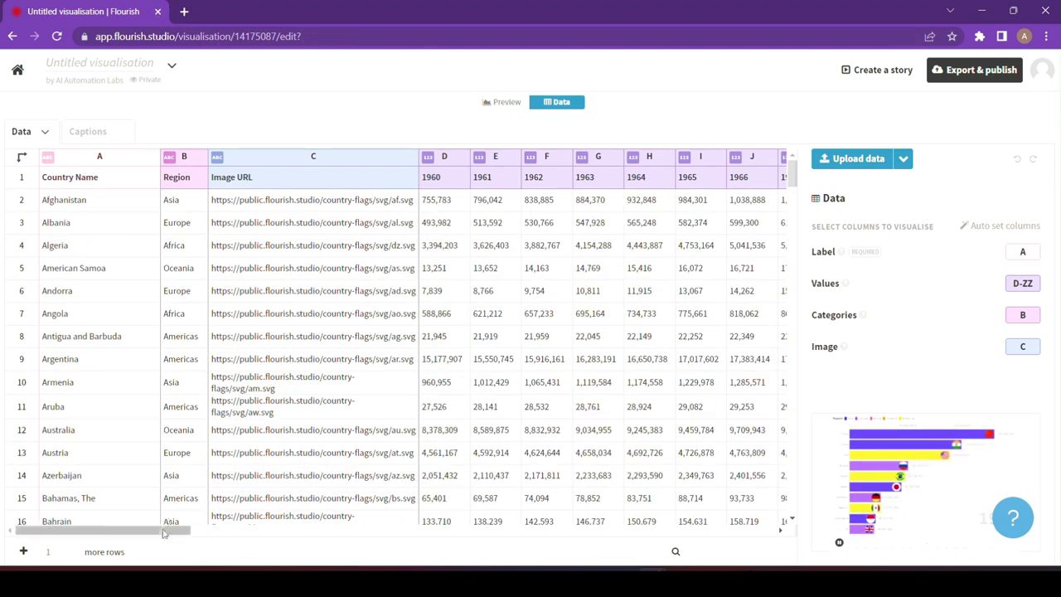
mouse_move(163, 533)
left_mouse_down()
mouse_move(509, 531)
mouse_move(116, 477)
left_mouse_up()
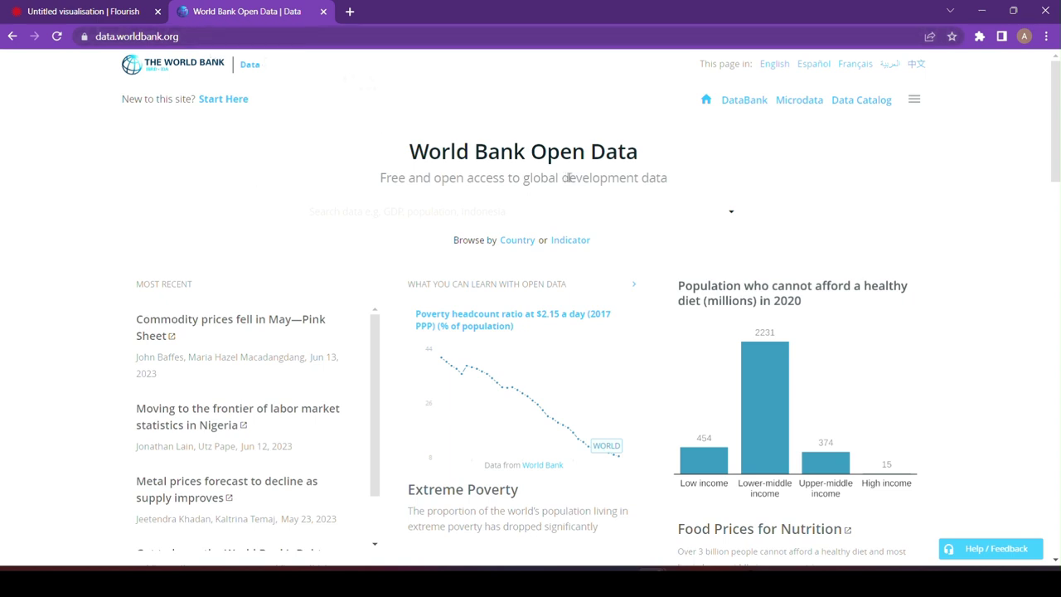
- Search World Bank data, open 'Population, total' and download its CSV
left_click(463, 213)
type("po")
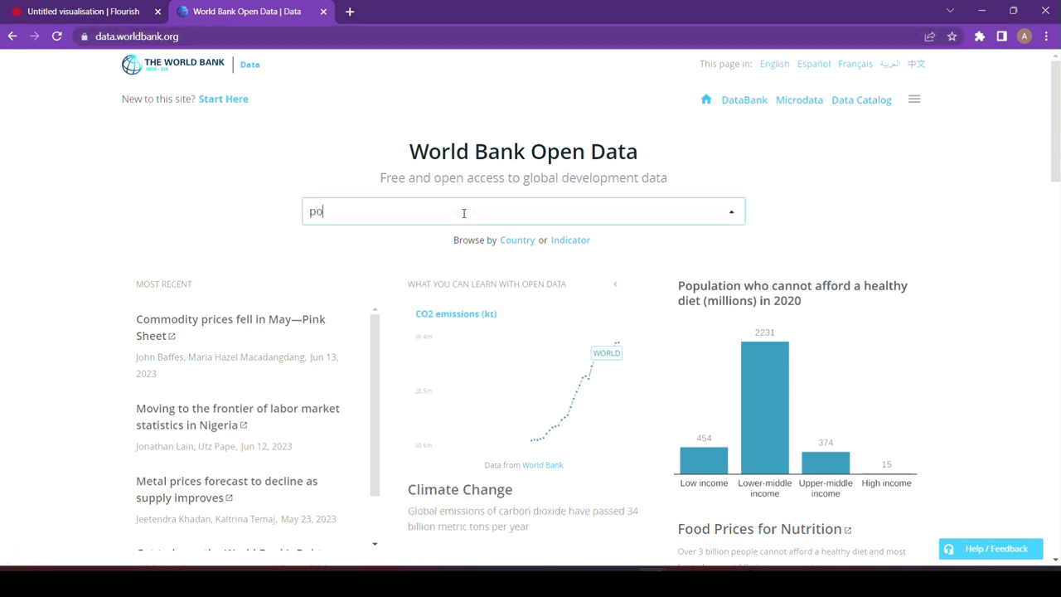
type("pu")
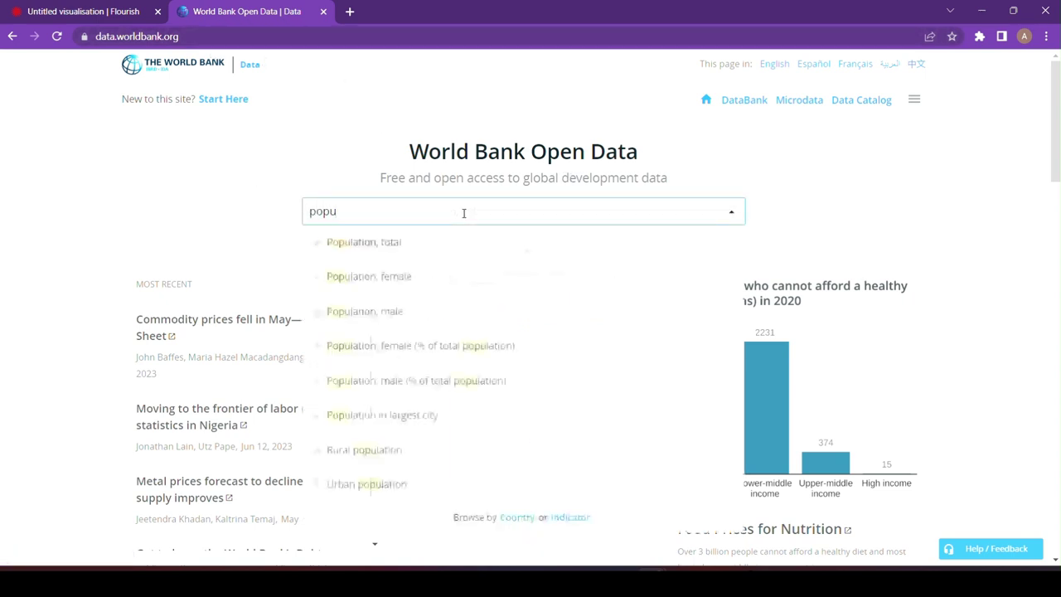
type("lation")
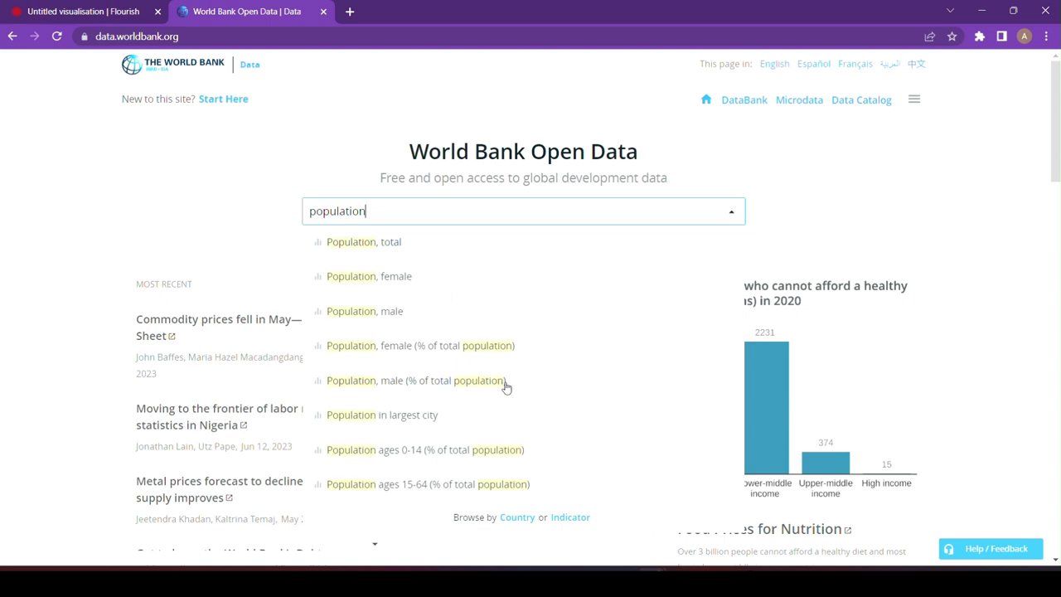
left_click(412, 242)
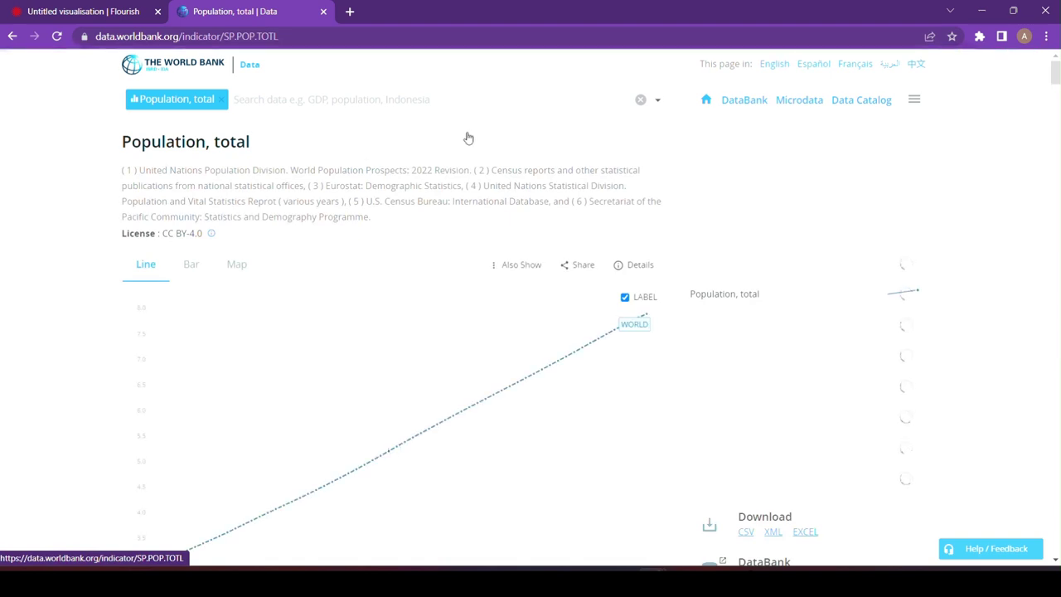
scroll(635, 285, "down", 3)
scroll(454, 234, "up", 2)
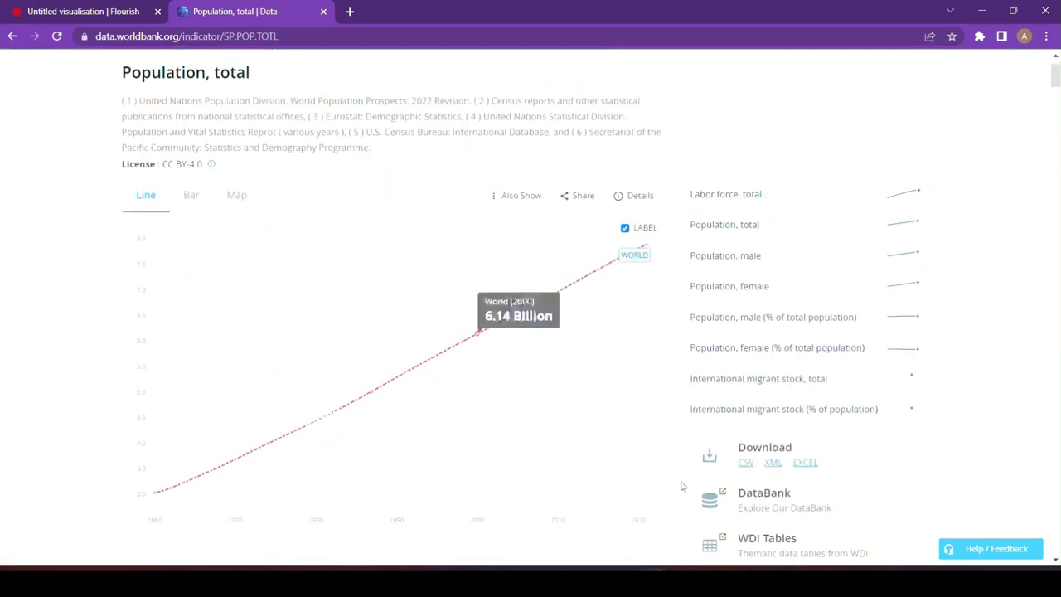
left_click(746, 463)
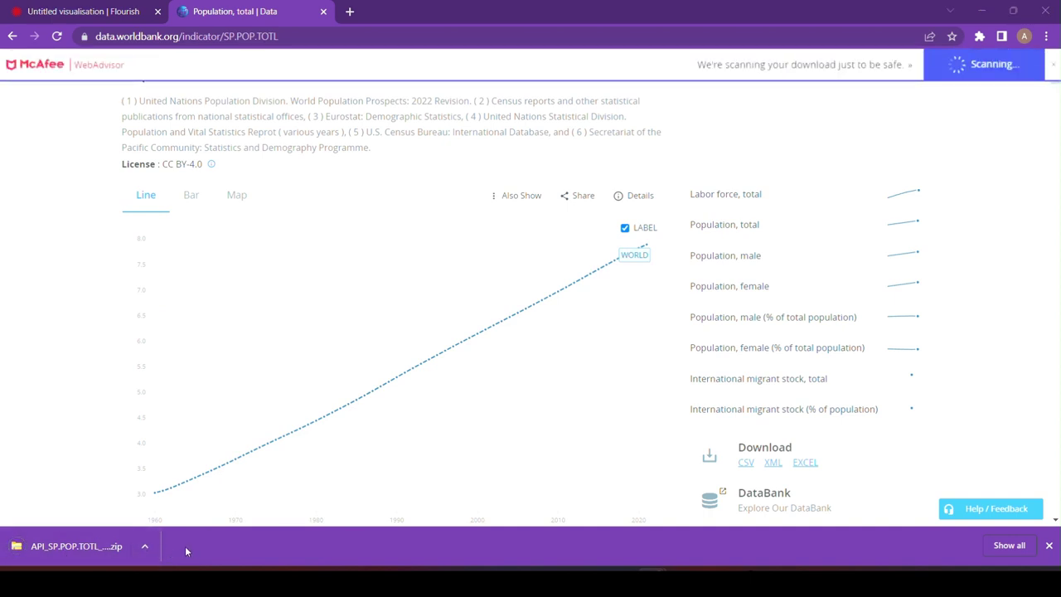
- Show the downloaded World Bank population zip in its folder
left_click(147, 547)
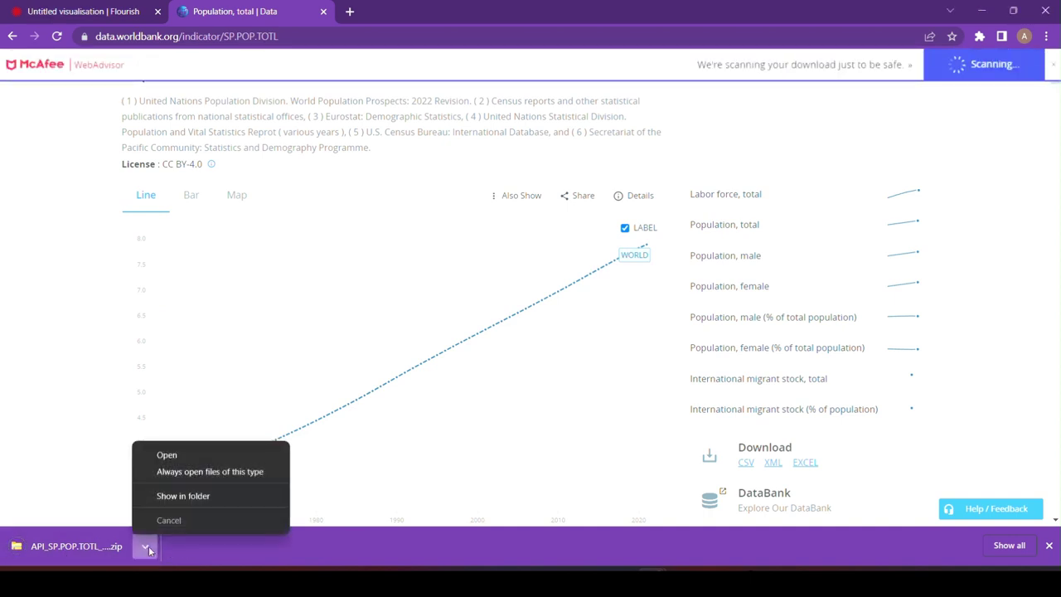
left_click(183, 496)
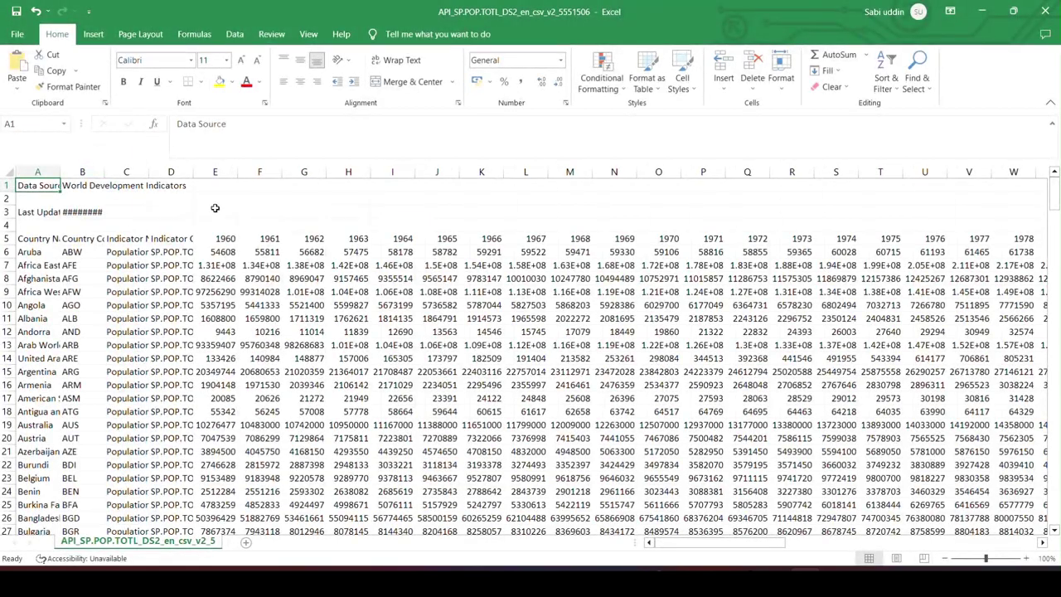
- Delete the four metadata rows above the World Bank population table
left_click(215, 208)
scroll(220, 248, "down", 2)
scroll(223, 273, "down", 3)
scroll(228, 290, "down", 5)
scroll(235, 303, "up", 10)
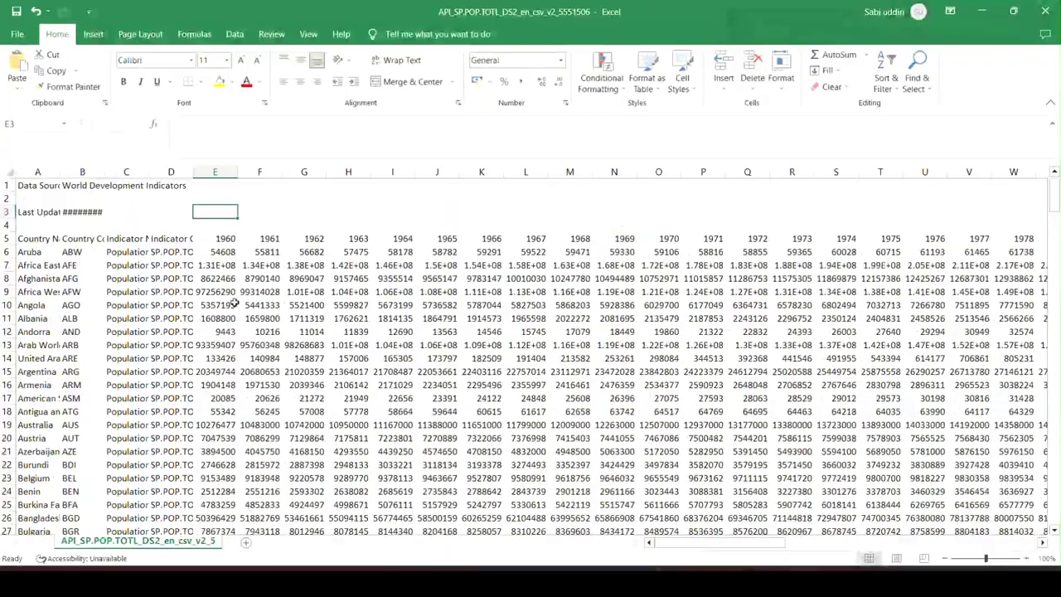
left_click(222, 241)
scroll(225, 244, "right", 10)
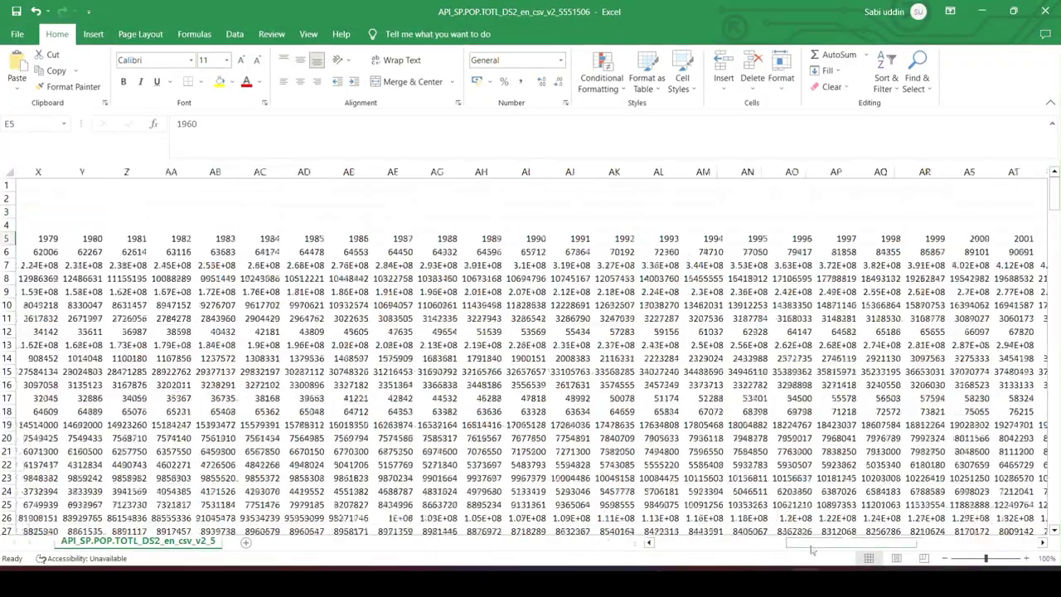
scroll(227, 246, "left", 10)
mouse_move(711, 548)
left_mouse_down()
mouse_move(969, 544)
mouse_move(663, 545)
left_mouse_up()
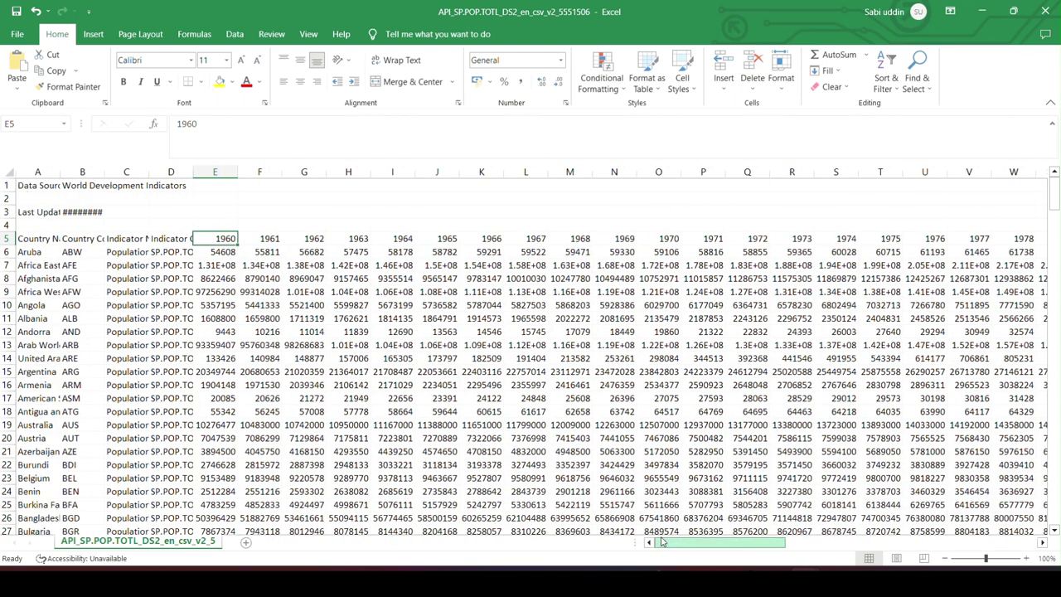
left_click(7, 186)
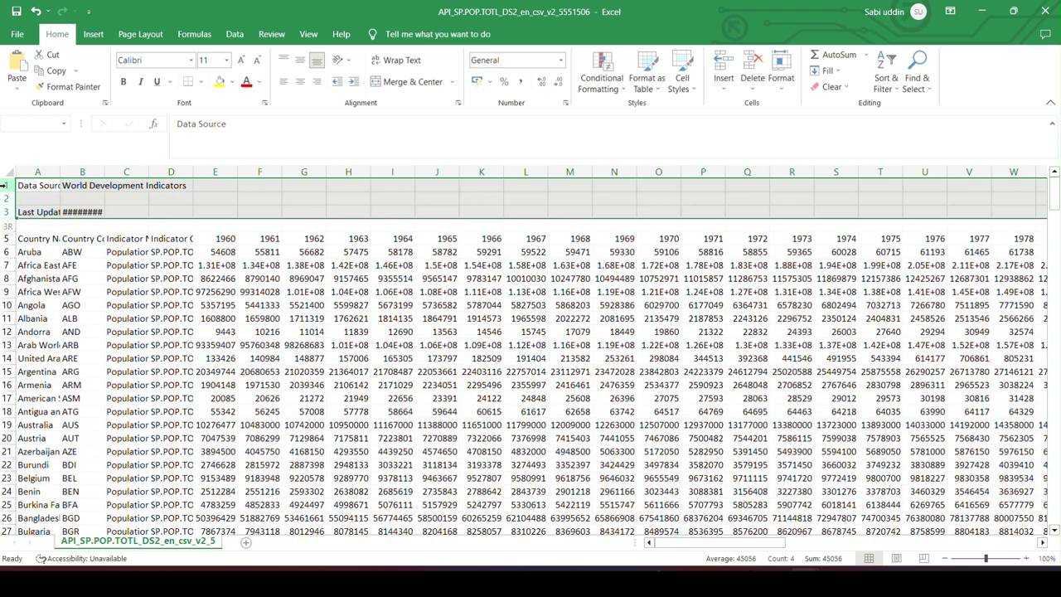
left_click_drag(4, 185, 4, 226)
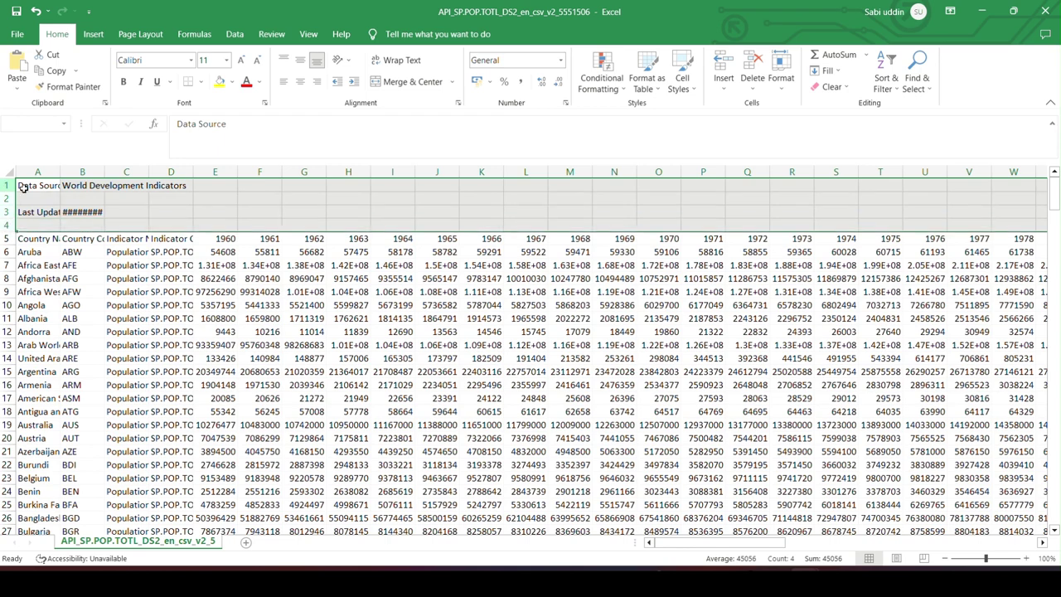
right_click(305, 206)
left_click(402, 347)
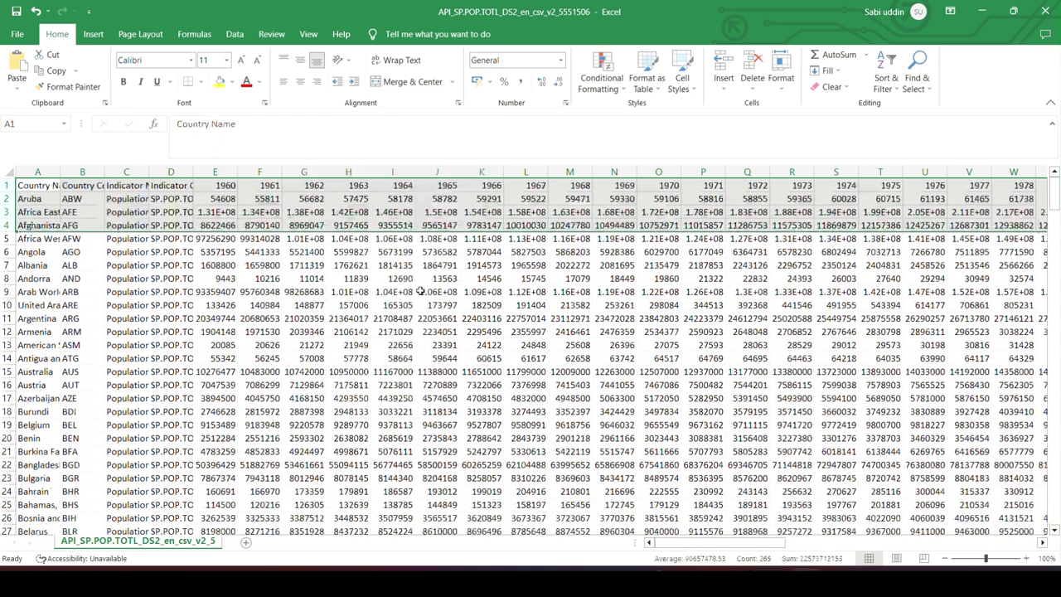
- Widen columns A to D to fit country names, codes and indicator text
double_click(60, 172)
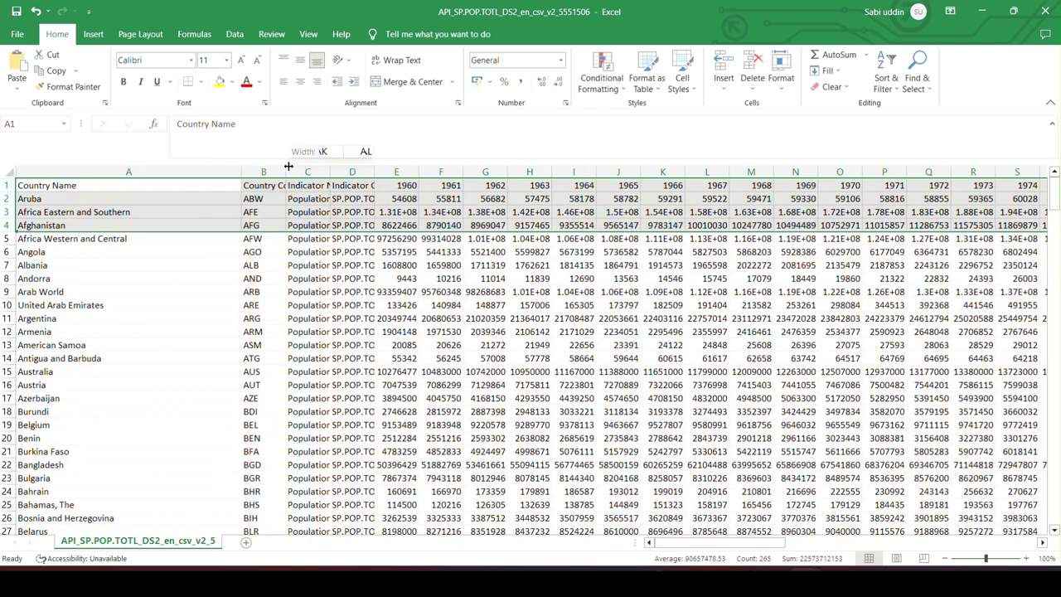
left_click_drag(288, 166, 302, 166)
left_click(336, 209)
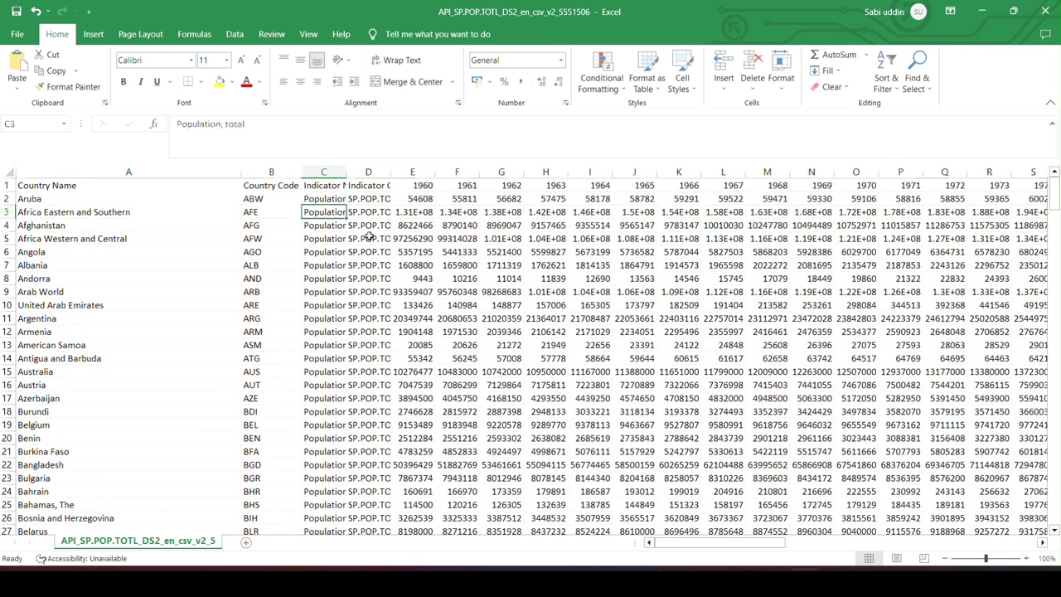
double_click(346, 165)
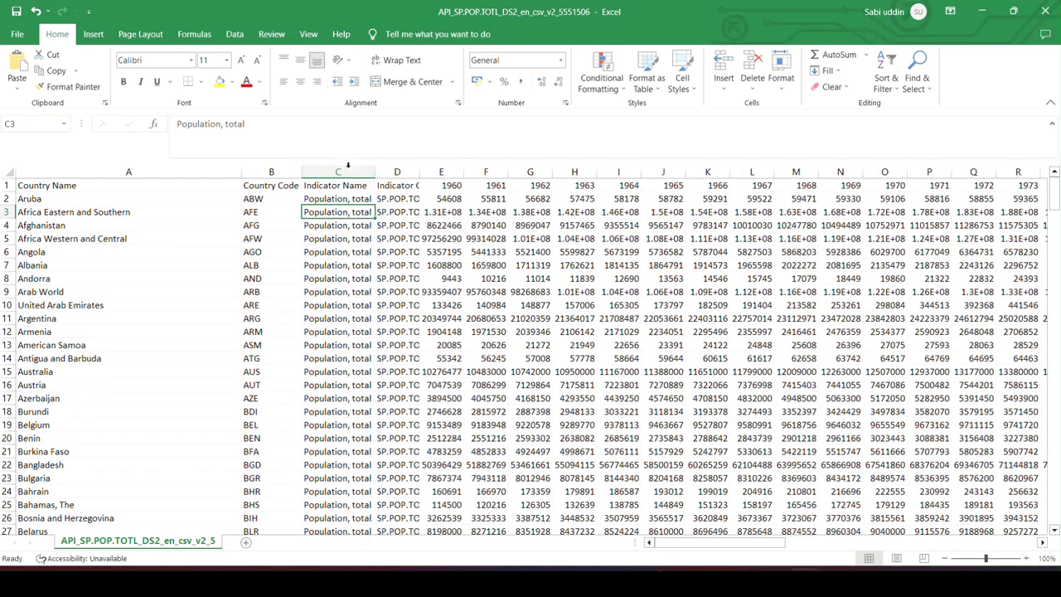
double_click(419, 166)
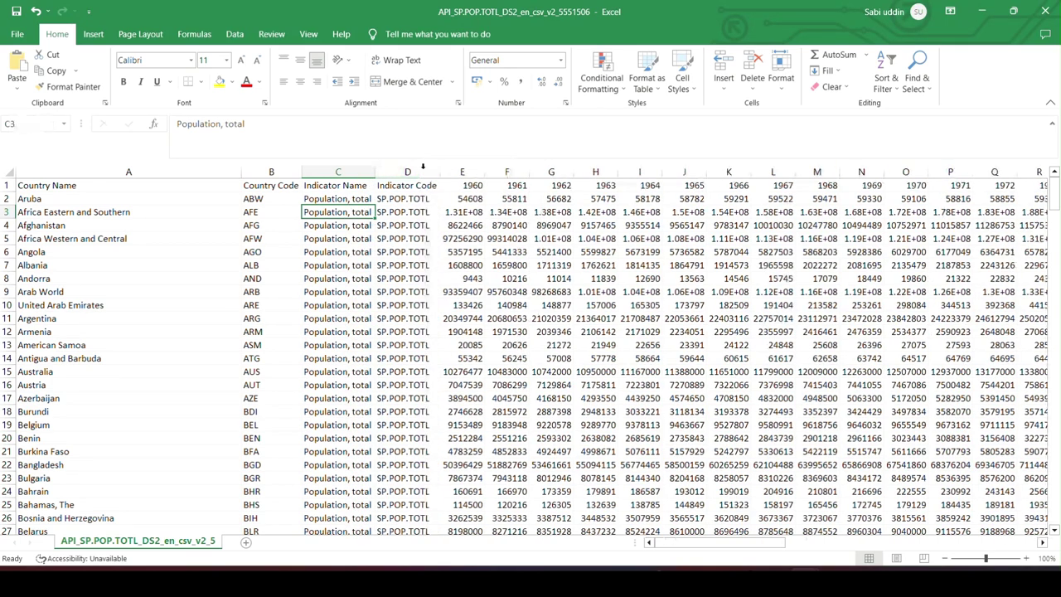
- Delete the Country Code, Indicator Name and Indicator Code columns
left_click(279, 169)
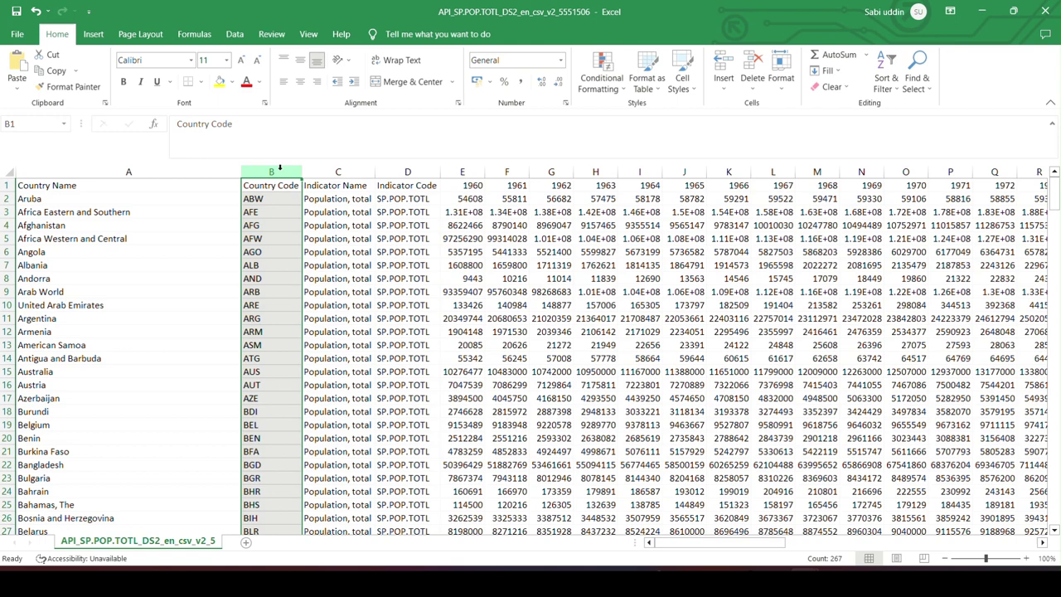
key("shift+Right")
key("shift+Right")
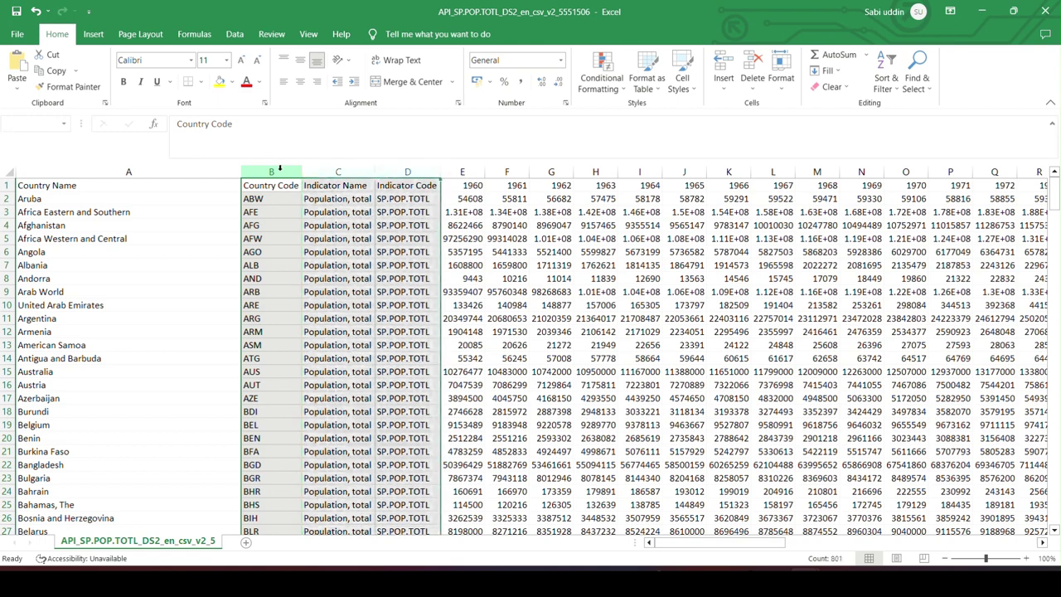
right_click(359, 190)
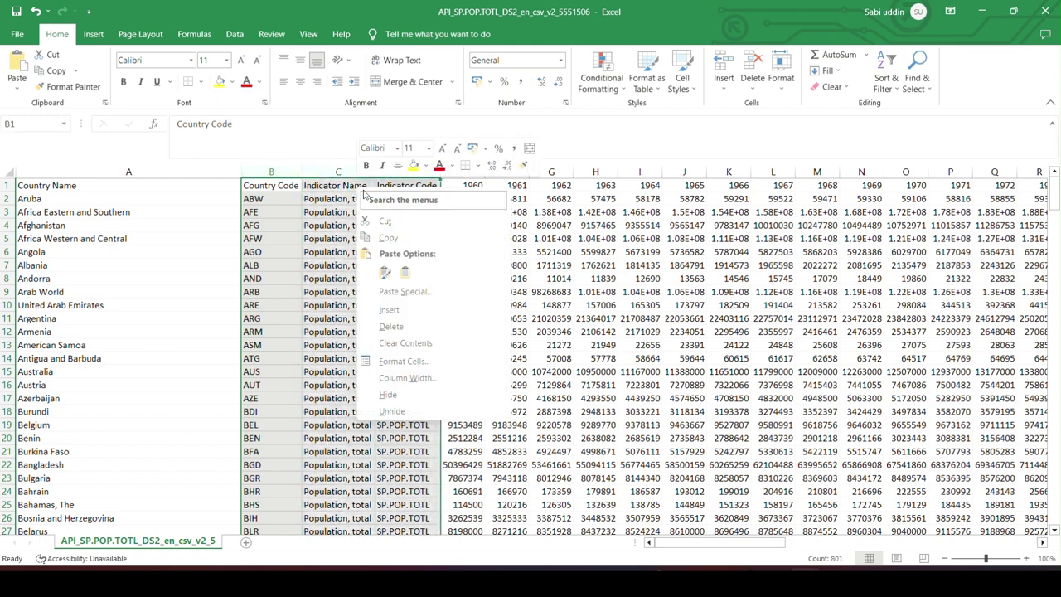
left_click(418, 326)
left_click(440, 240)
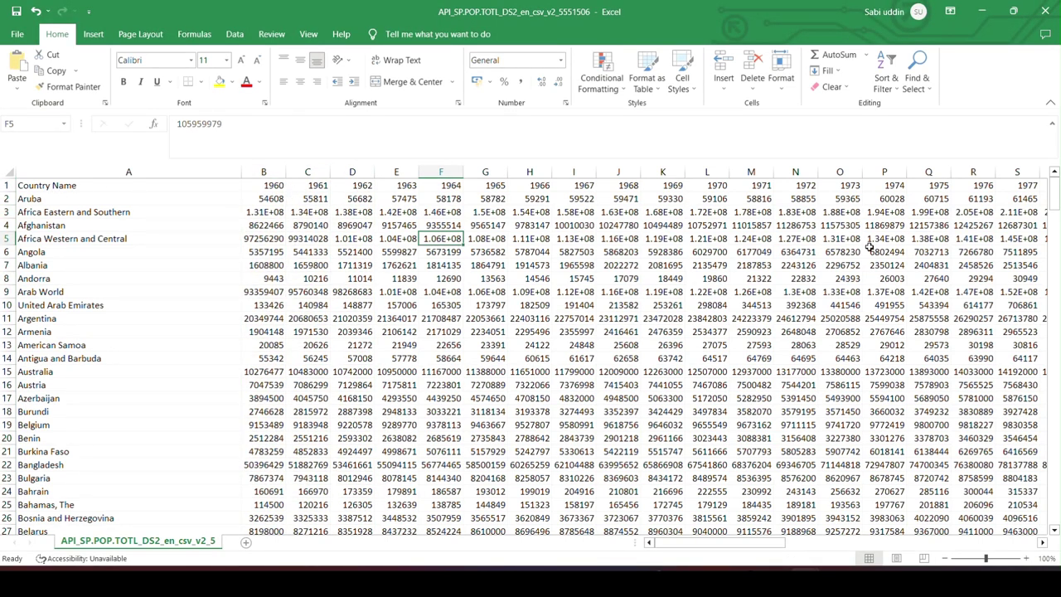
scroll(589, 346, "down", 7)
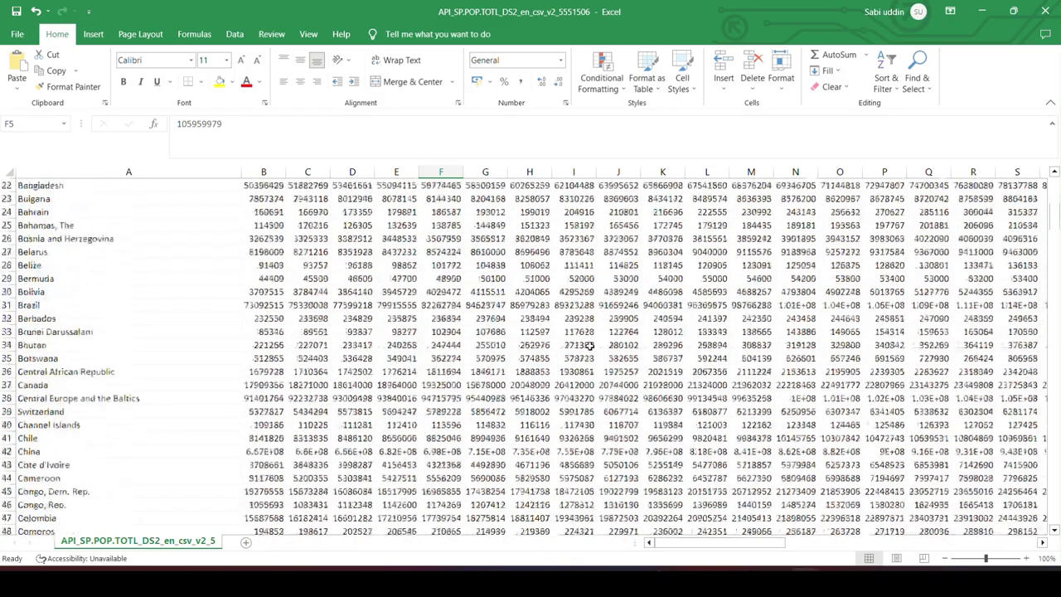
scroll(589, 346, "down", 11)
scroll(589, 346, "down", 1)
scroll(589, 345, "up", 12)
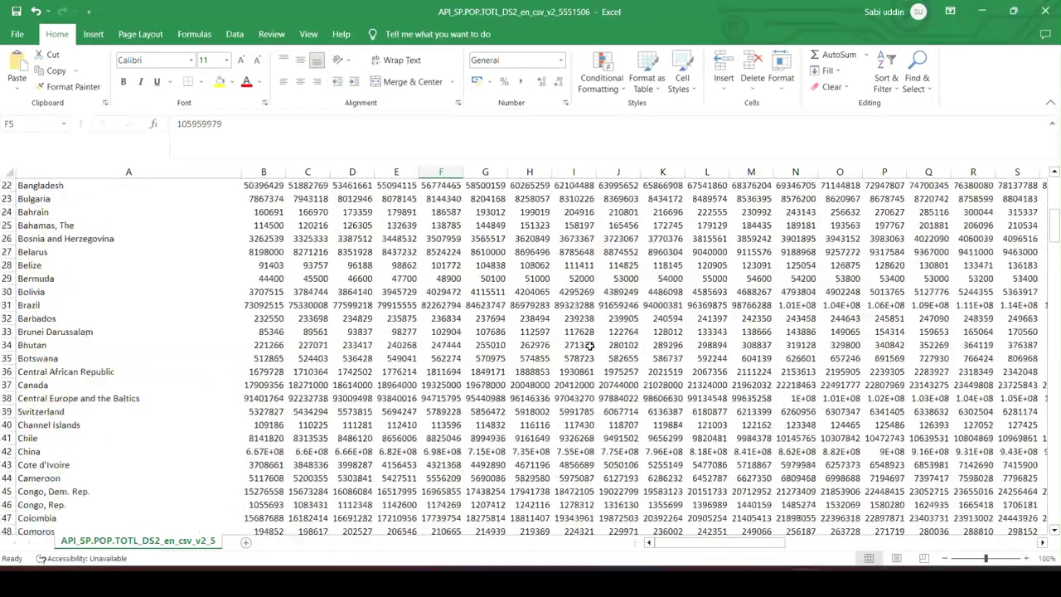
scroll(589, 345, "up", 7)
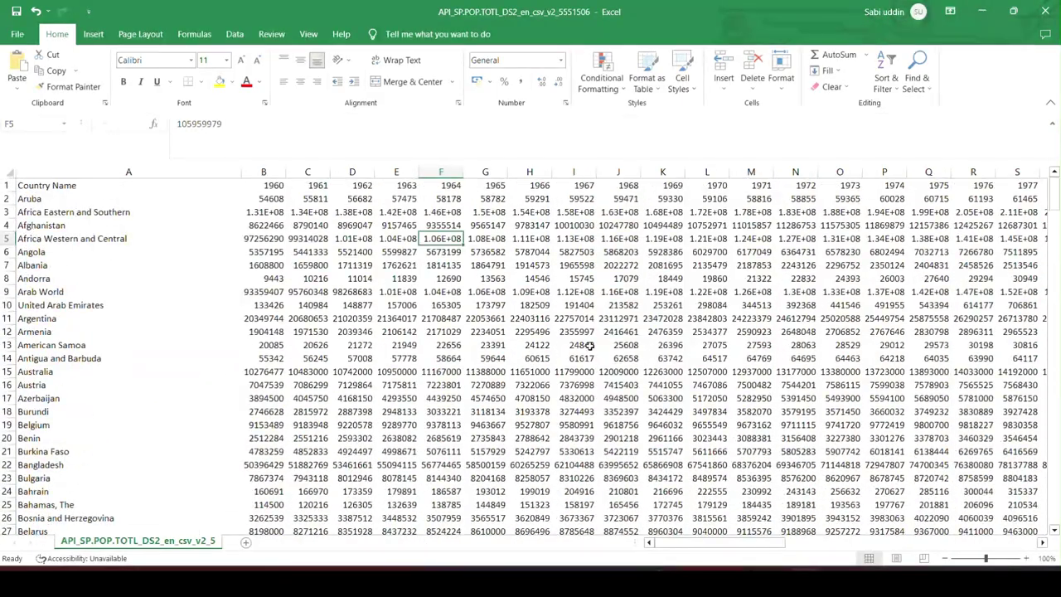
- Insert an empty column B before the 1960 figures and select cell B2
left_click(265, 172)
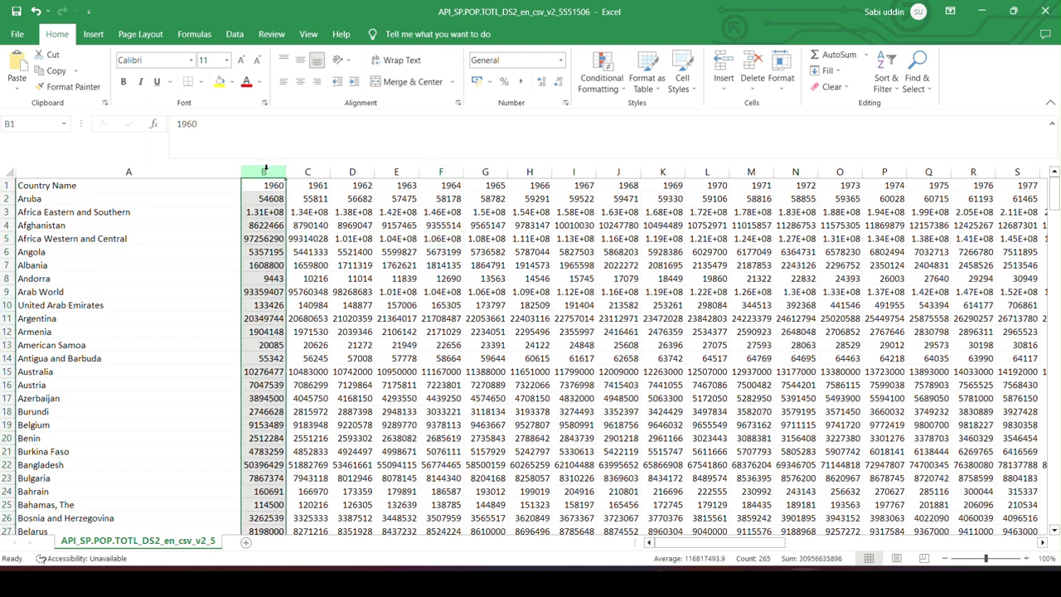
right_click(265, 170)
left_click(344, 297)
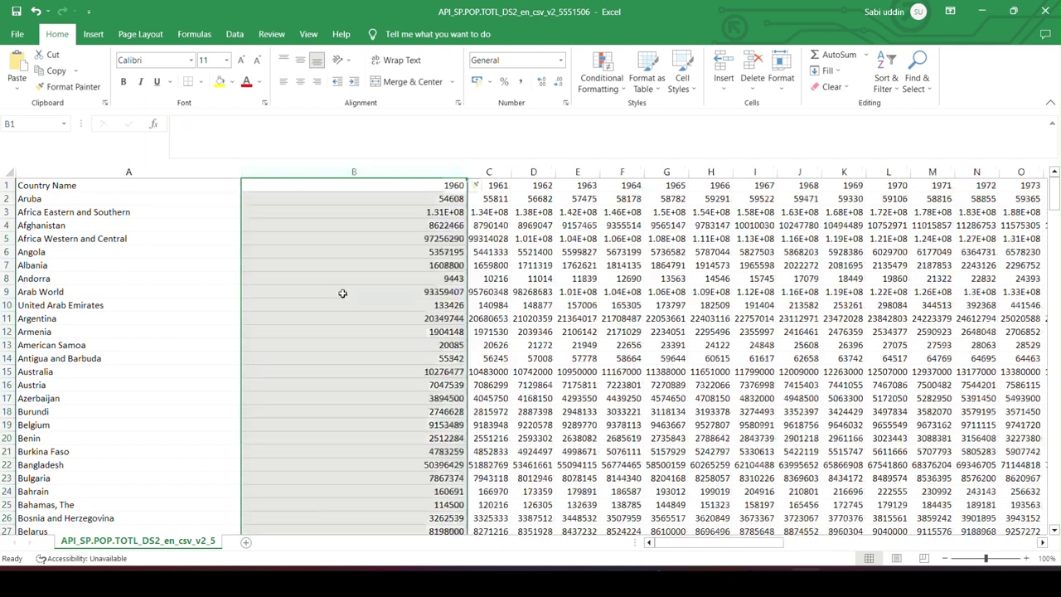
left_click(382, 249)
left_click(343, 197)
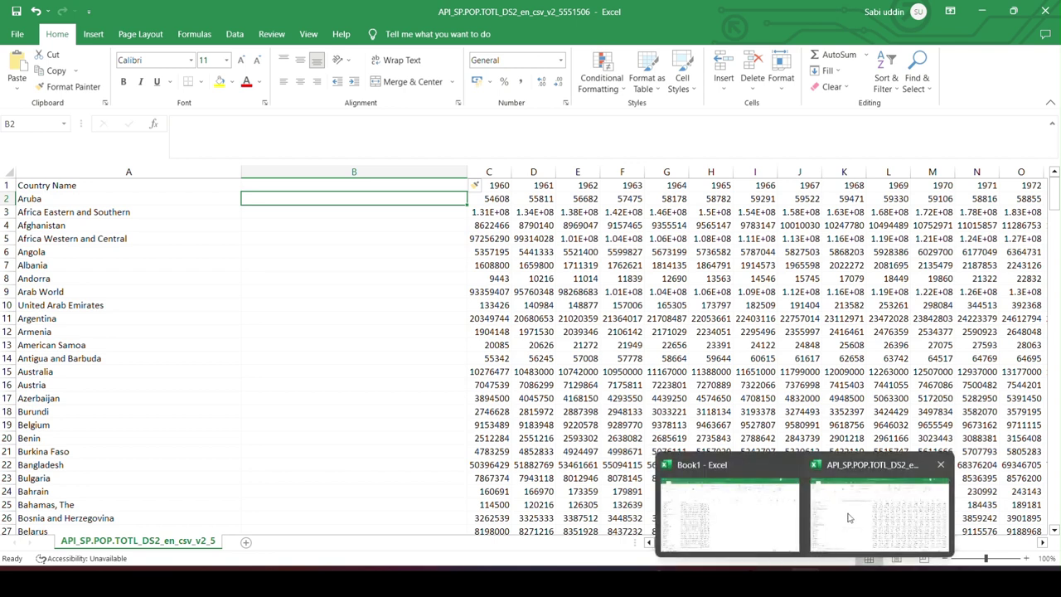
- Copy Book1's country names and flag URLs, down to the Zimbabwe row
left_click(730, 510)
left_click(490, 346)
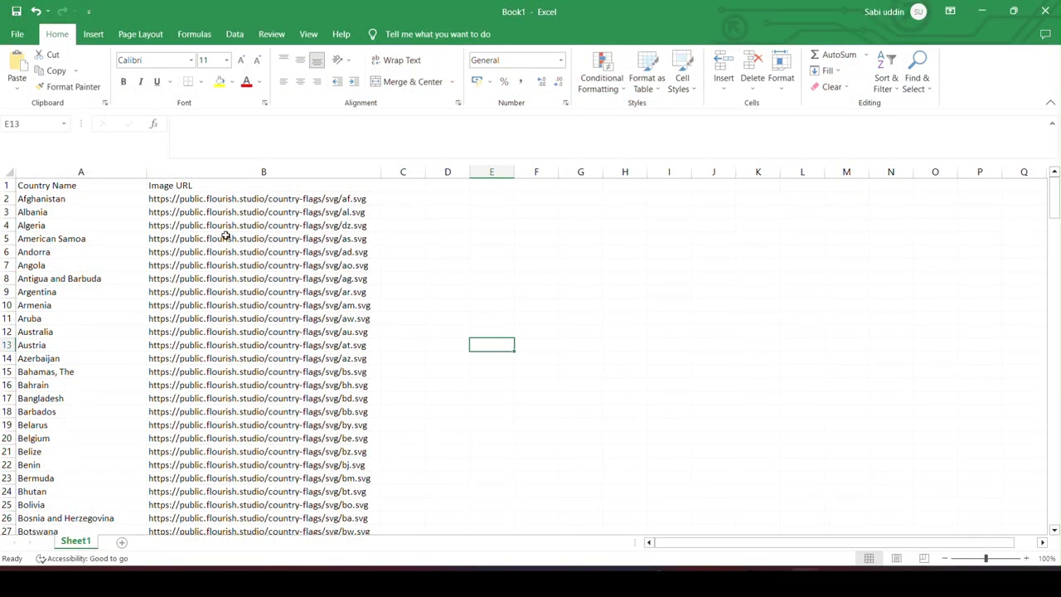
left_click(101, 188)
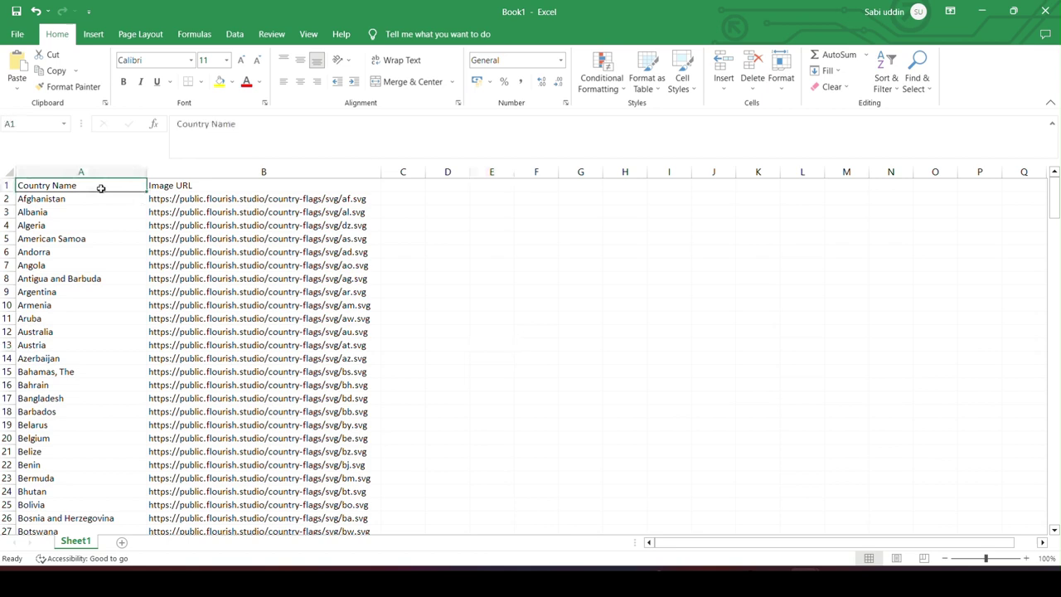
key("shift+Right")
key("shift+Down")
key("shift+Down")
key("shift+Down")
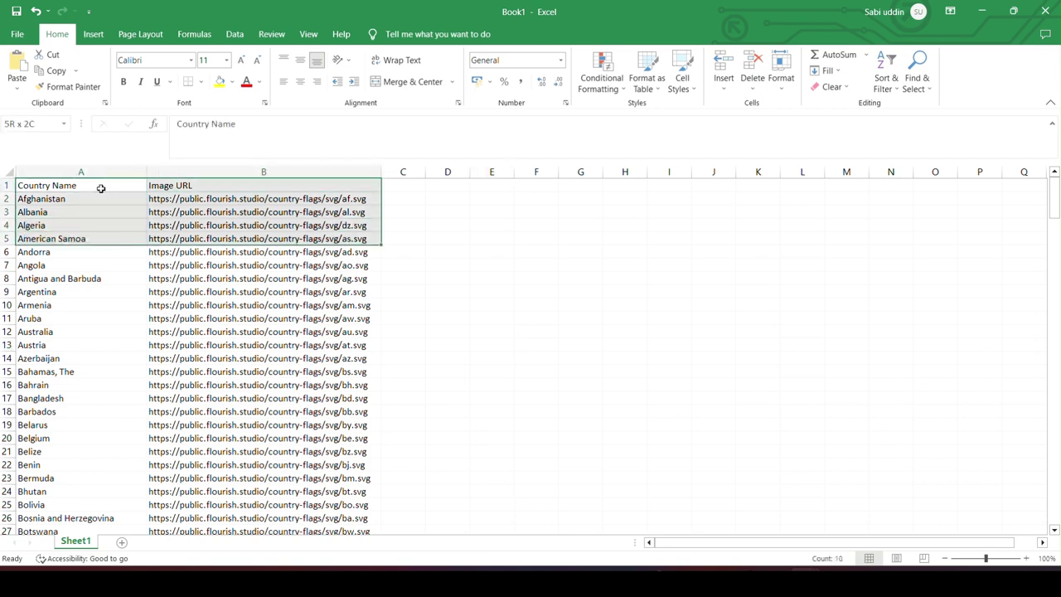
key("shift+Down")
key("shift+Down")
key("shift+Down")
key("shift+Down")
key("shift+Down")
key("shift+Down")
key("shift+Down")
key("shift+Down")
key("shift+Down")
key("shift+Down")
key("shift+Down")
key("shift+Down")
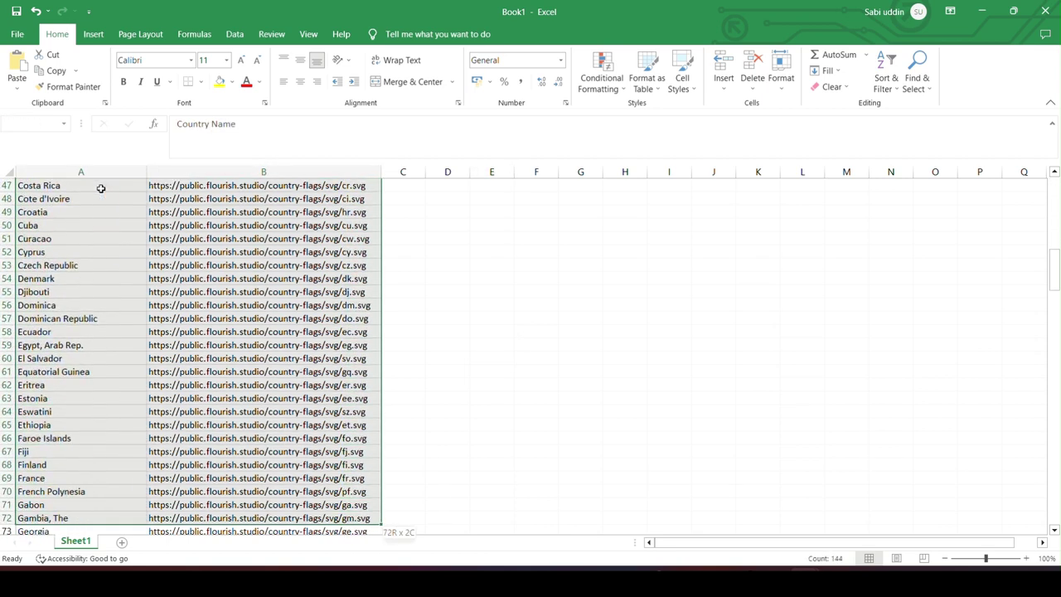
key("shift+Down")
key("shift+Down")
key("shift+Down")
key("shift+Down")
key("shift+Down")
key("shift+Down")
key("shift+Down")
key("shift+Down")
key("shift+Down")
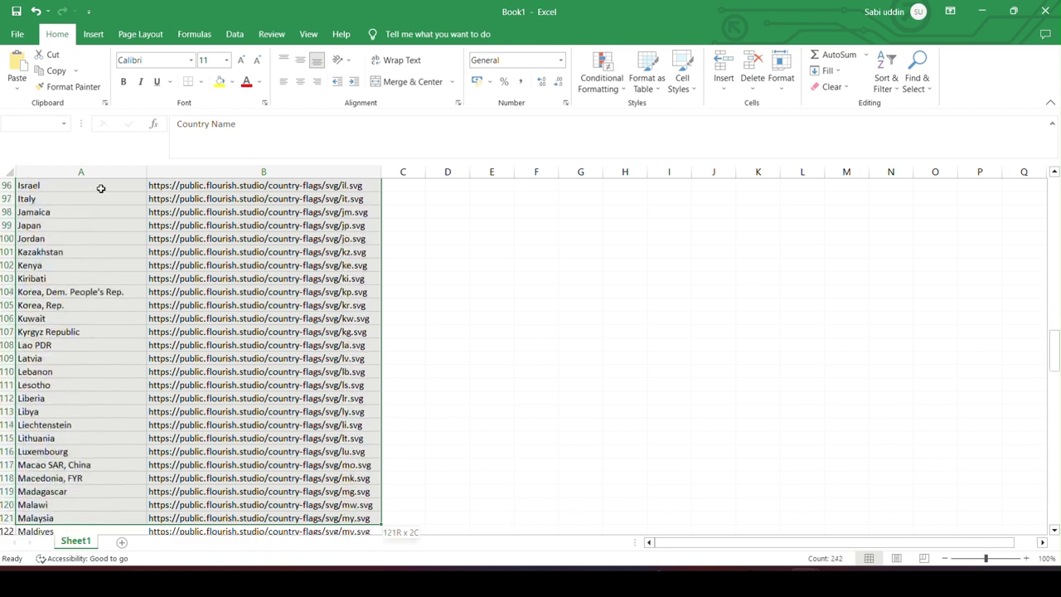
key("shift+Down")
key("shift+Down")
key("shift+Down")
key("shift+Down")
key("shift+Down")
key("shift+Down")
key("shift+Down")
key("shift+Down")
key("shift+Down")
key("shift+Down")
key("shift+Down")
key("shift+Down")
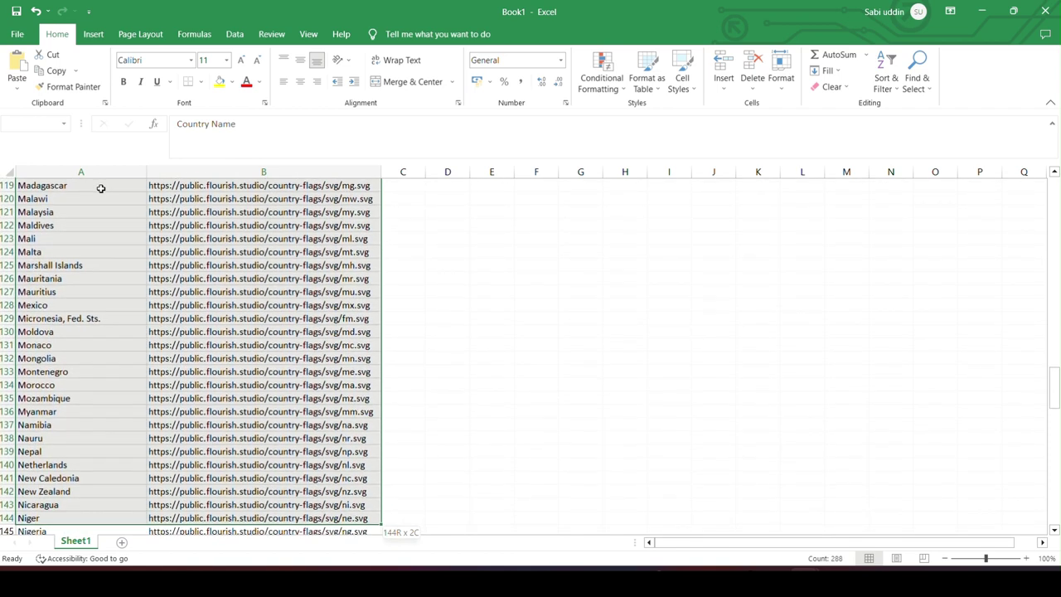
key("shift+Down")
key("shift+Down")
key("shift+Down")
key("shift+Down")
key("shift+Down")
key("shift+Down")
key("shift+Down")
key("shift+Down")
key("shift+Down")
key("shift+Down")
key("shift+Down")
key("shift+Down")
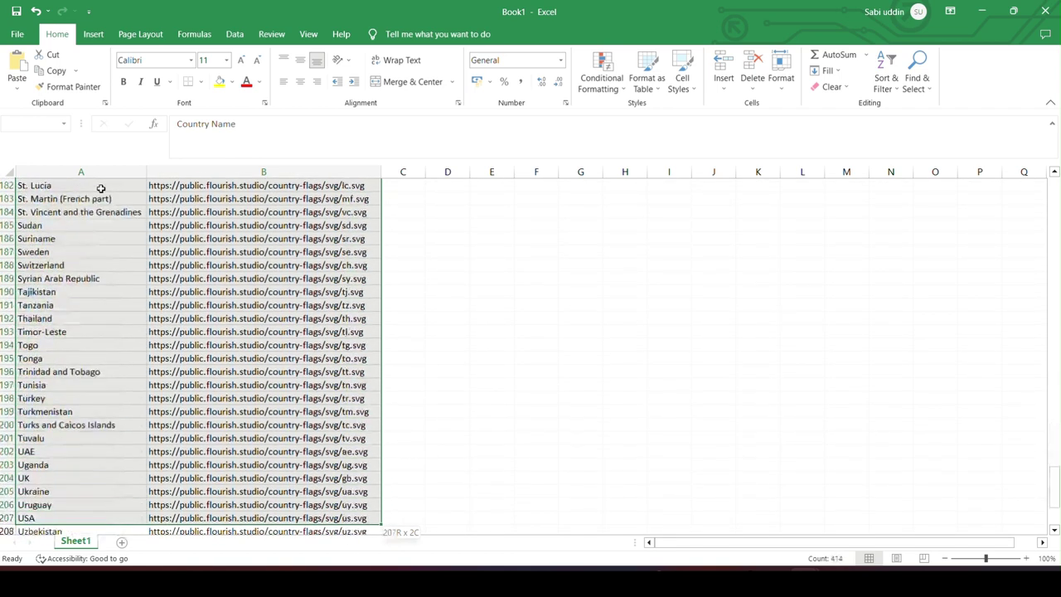
key("shift+Down")
key("shift+Down")
key("shift+Down")
key("shift+Down")
key("shift+Down")
key("shift+Down")
key("shift+Up")
key("shift+Up")
key("shift+Up")
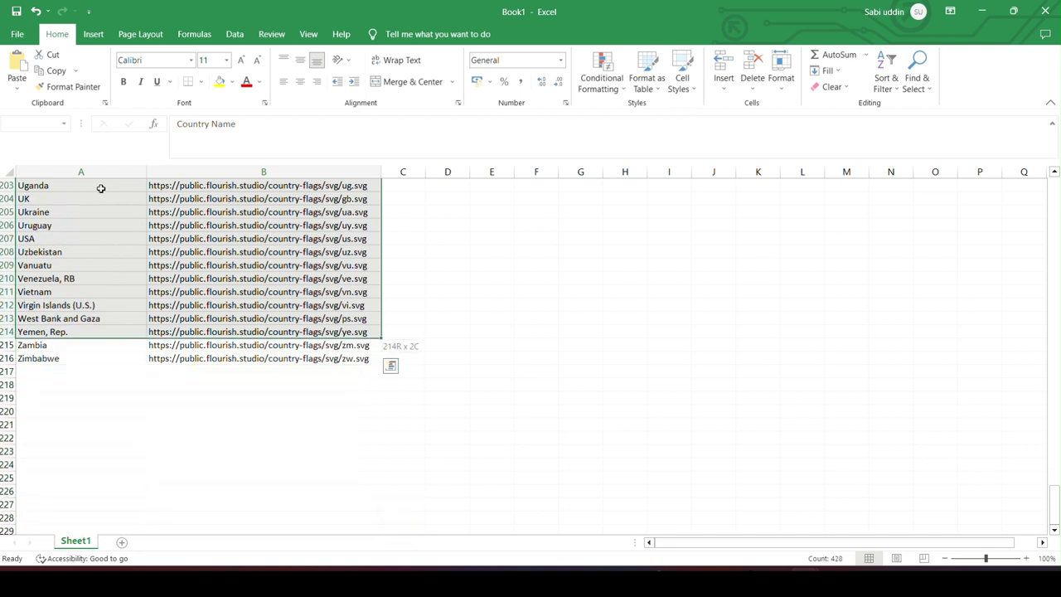
key("shift+Down")
key("shift+Down")
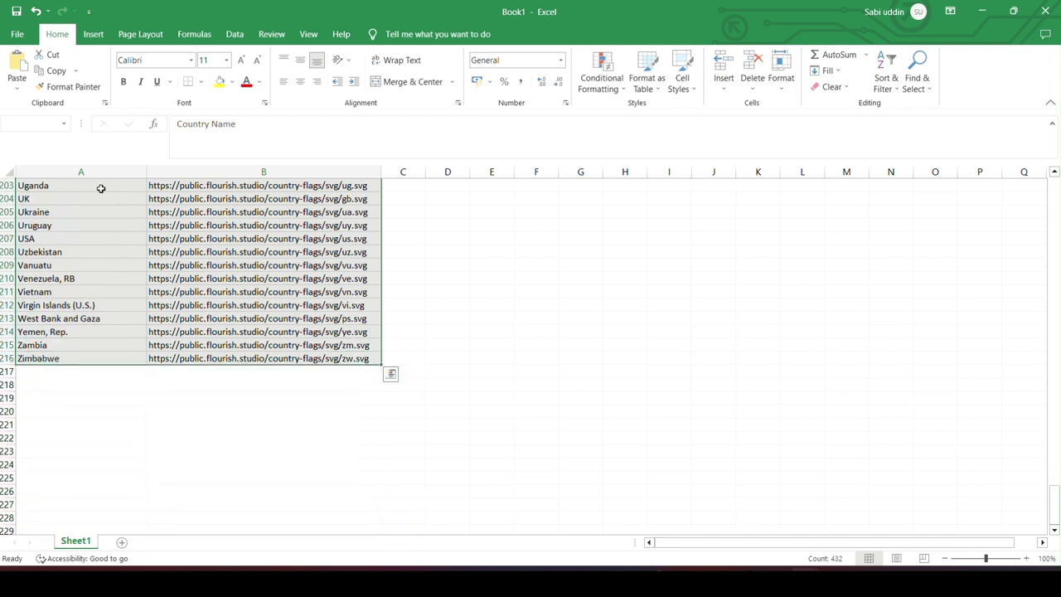
key("ctrl+c")
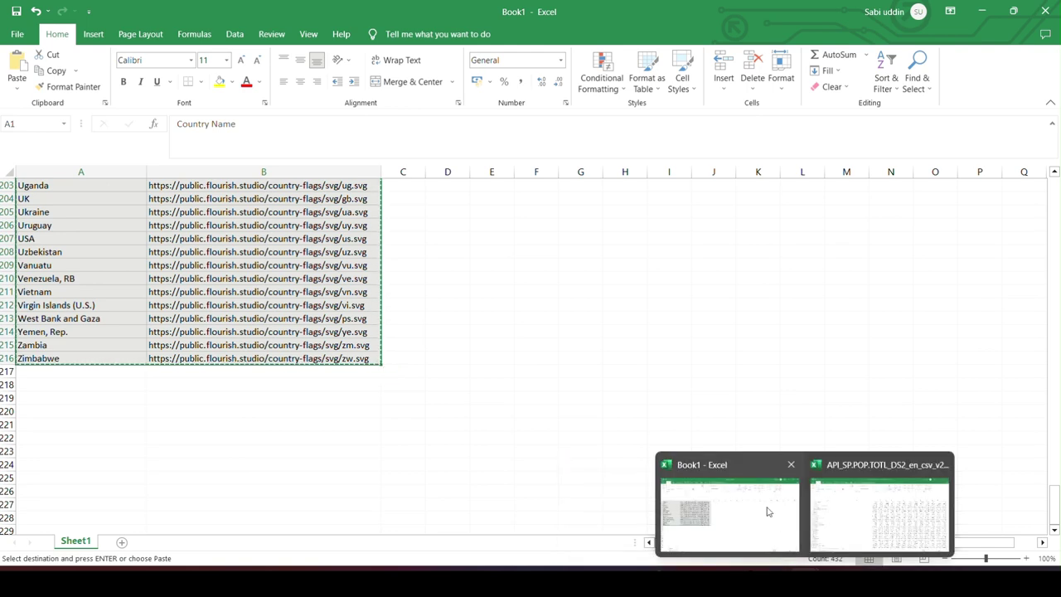
- Paste the list onto a new Sheet1 in the population workbook and autofit both columns
left_click(829, 506)
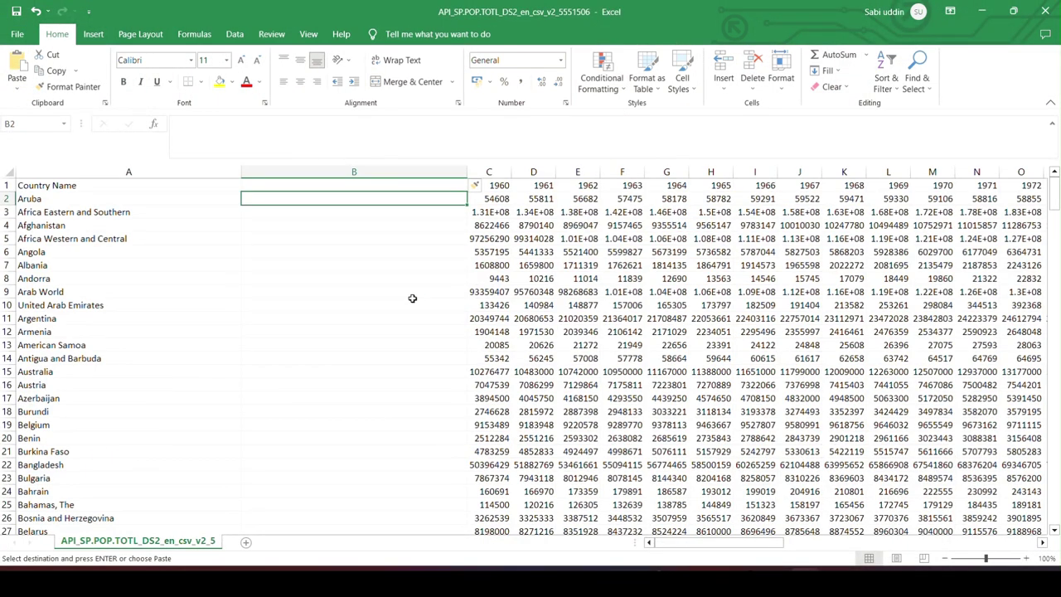
left_click(245, 543)
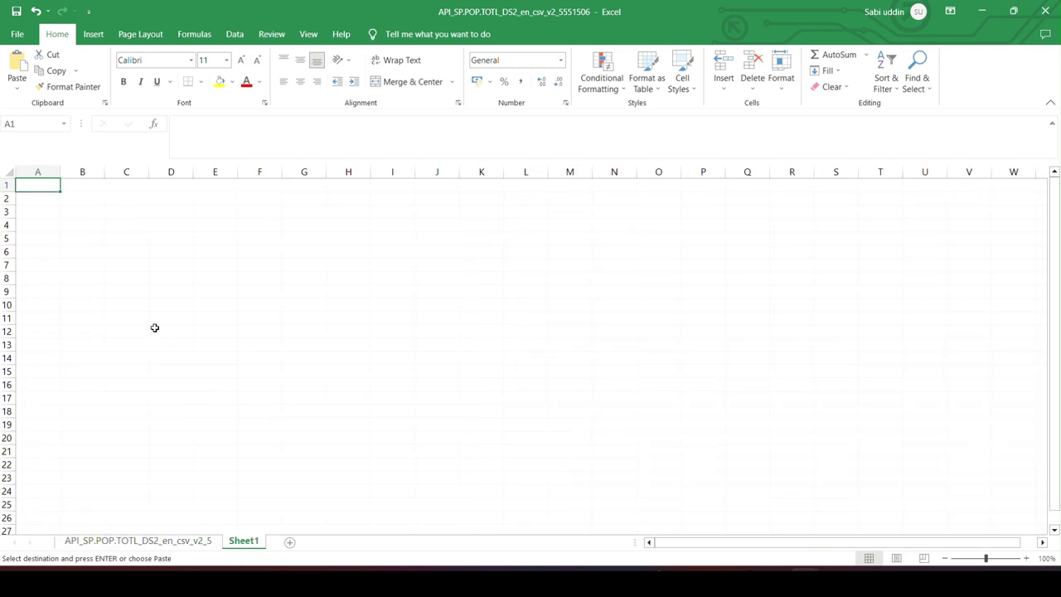
key("ctrl+v")
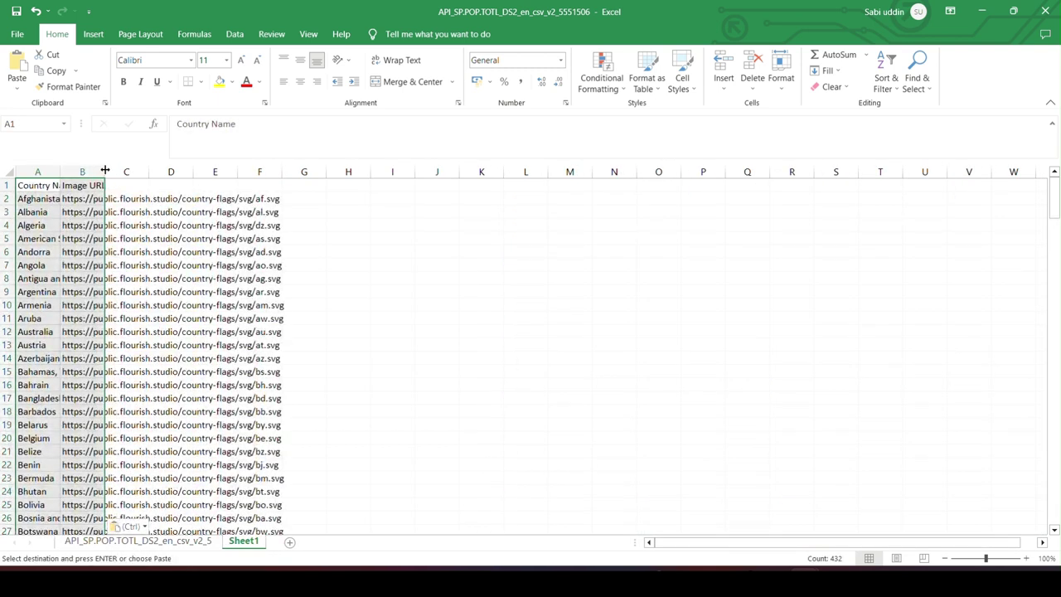
double_click(105, 170)
double_click(61, 170)
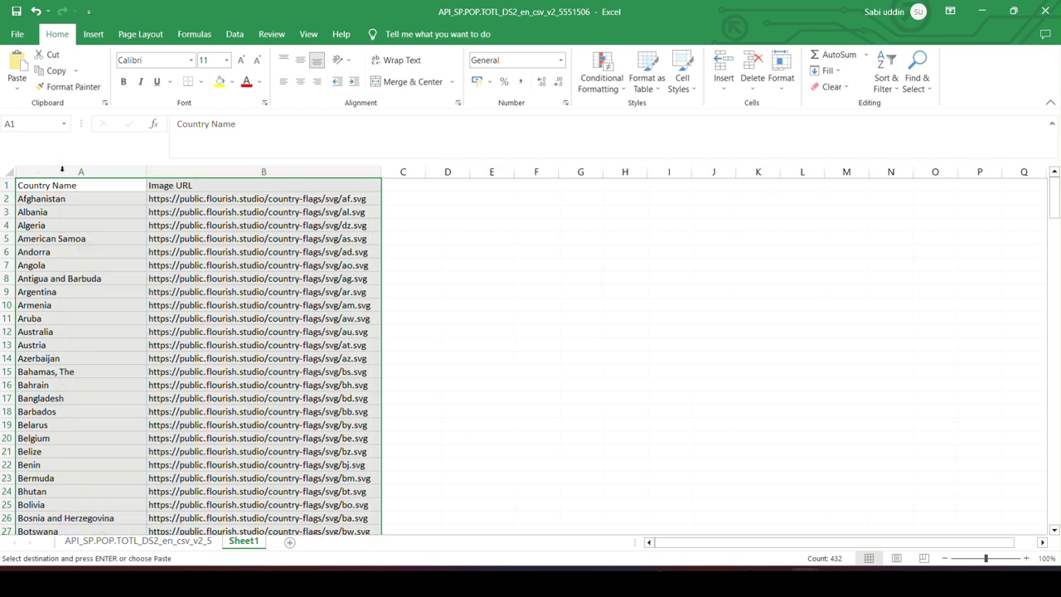
left_click(515, 283)
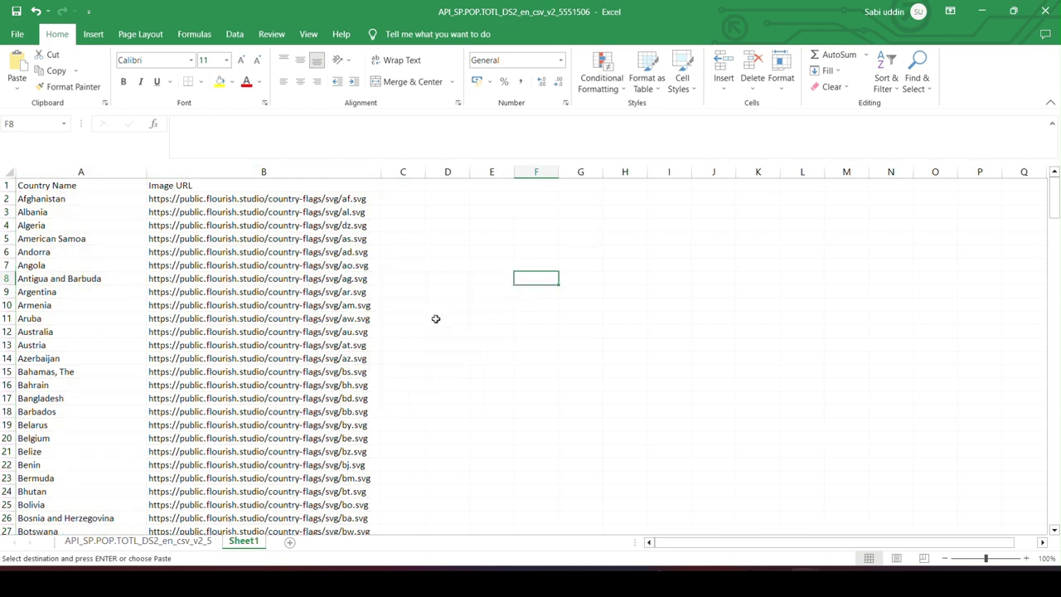
left_click(175, 545)
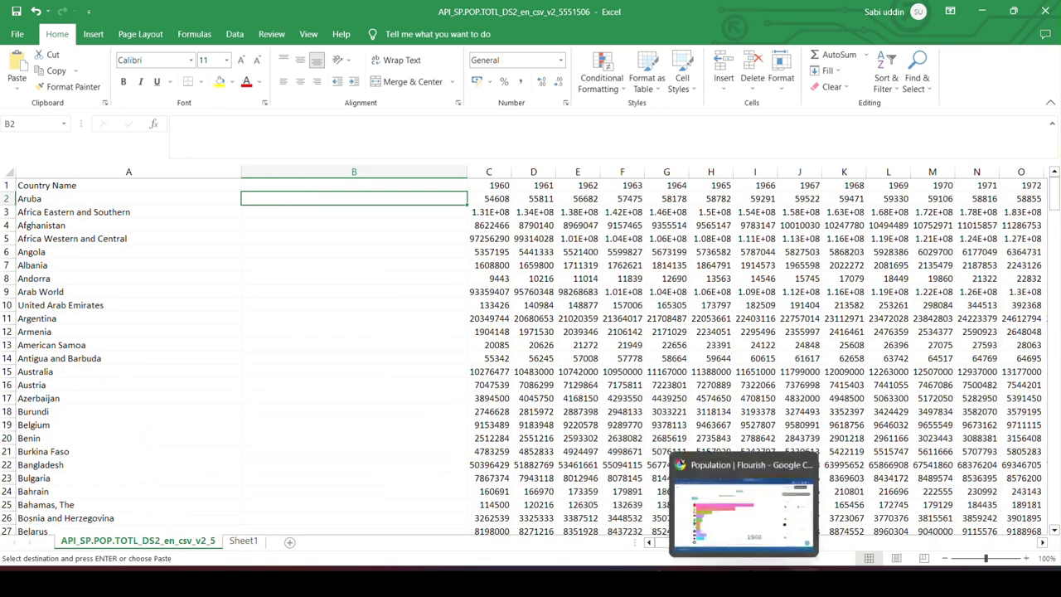
- Copy the VLOOKUP formula from the Notepad note
left_click(696, 575)
left_click(736, 512)
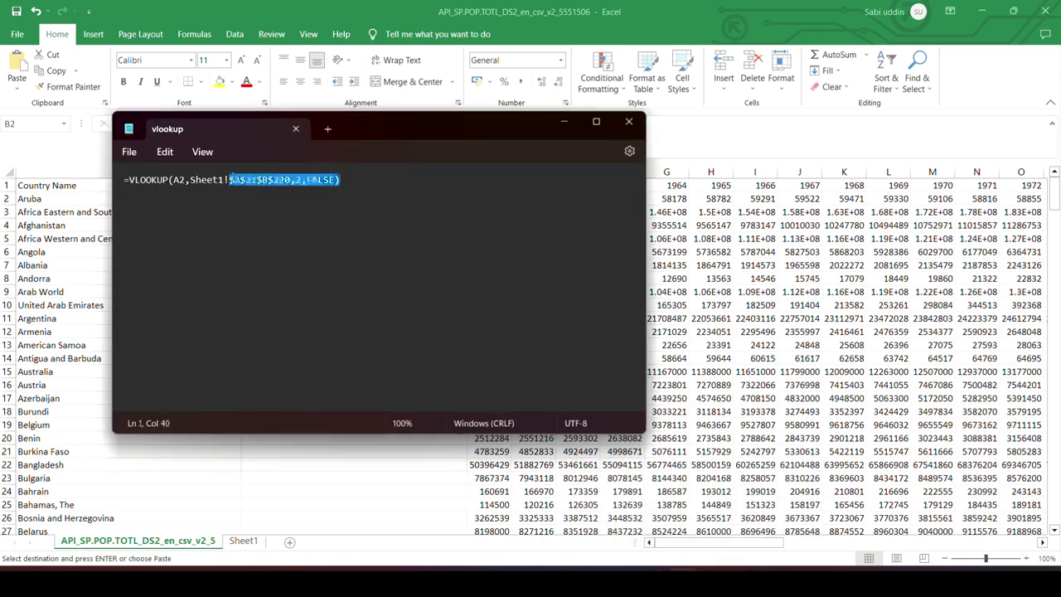
left_click_drag(348, 180, 124, 181)
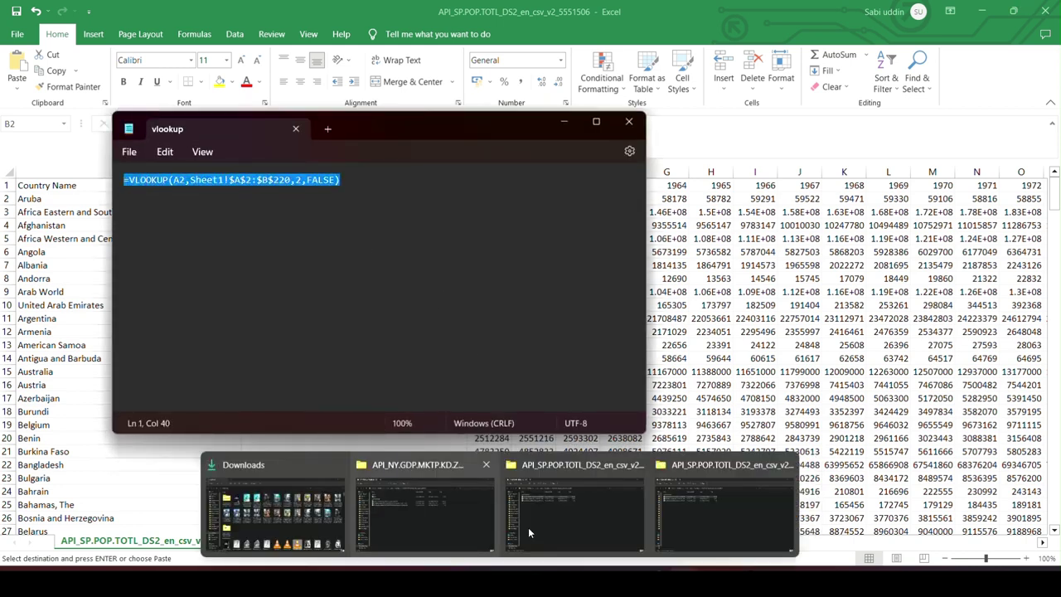
key("ctrl+c")
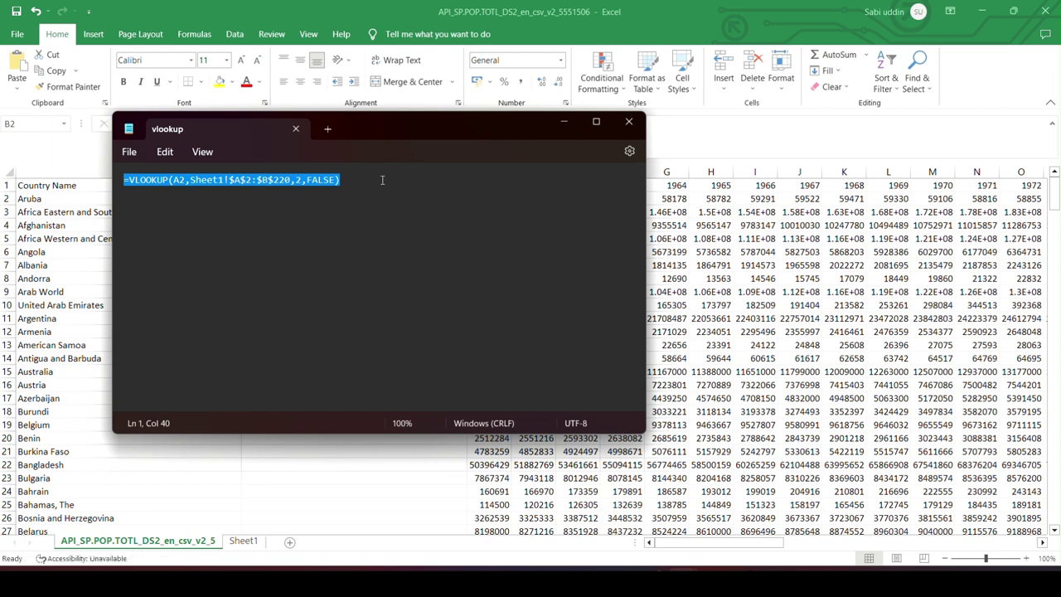
key("alt+Tab")
- Paste the formula into B2 to return Aruba's flag URL, and widen column B
double_click(351, 196)
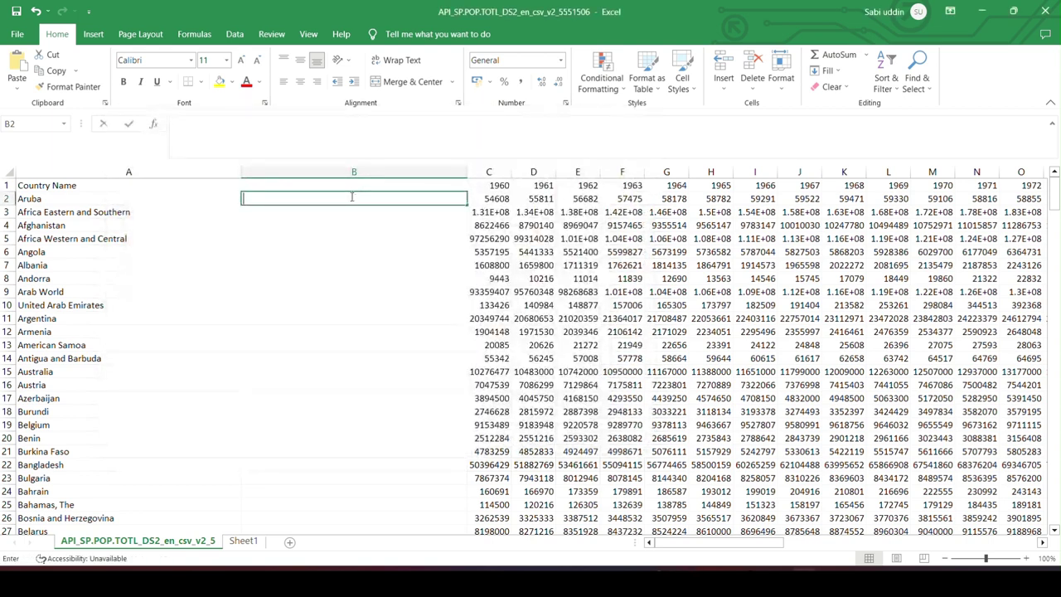
key("ctrl+v")
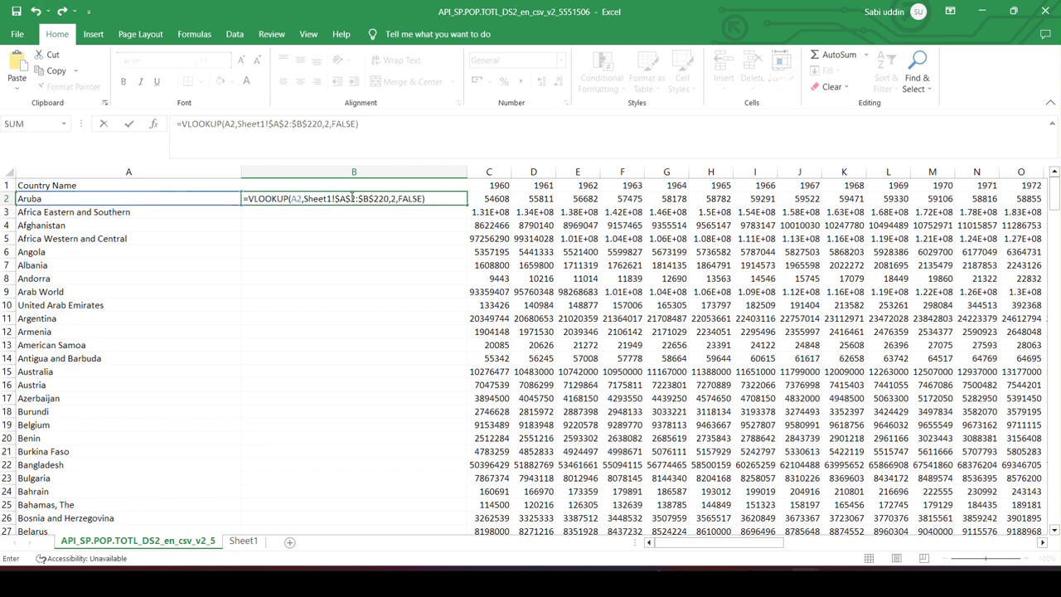
key("Return")
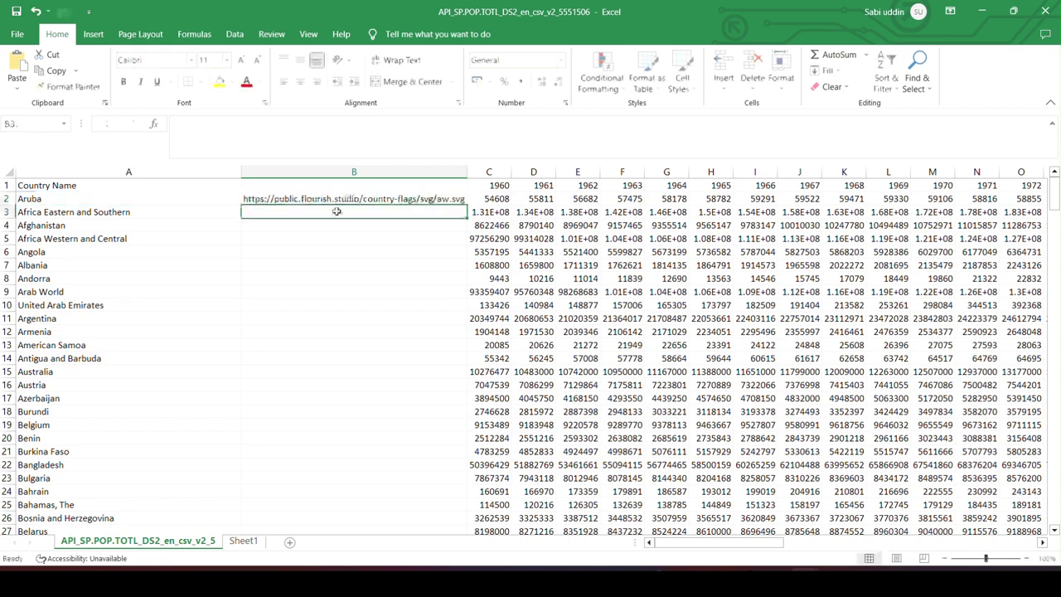
left_click_drag(468, 172, 474, 171)
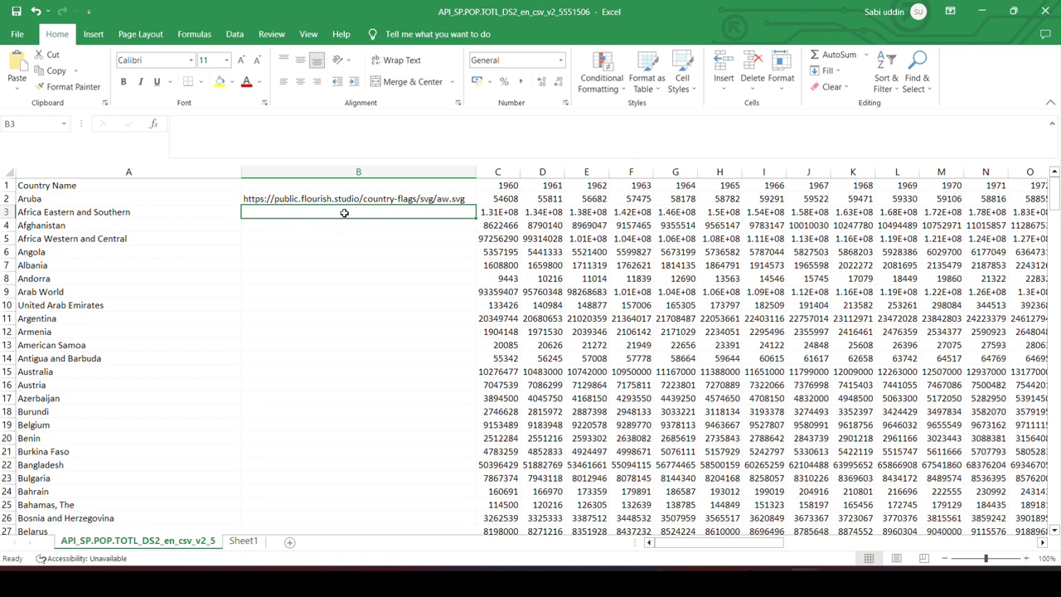
left_click(368, 199)
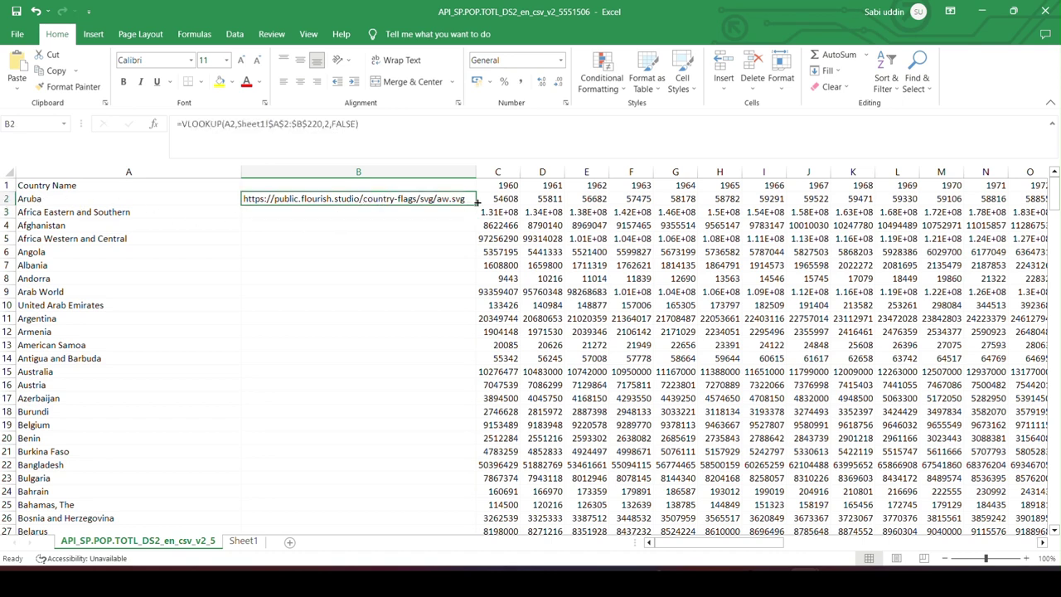
- Fill the flag-URL lookup formula down column B to the last country
left_click_drag(475, 201, 468, 542)
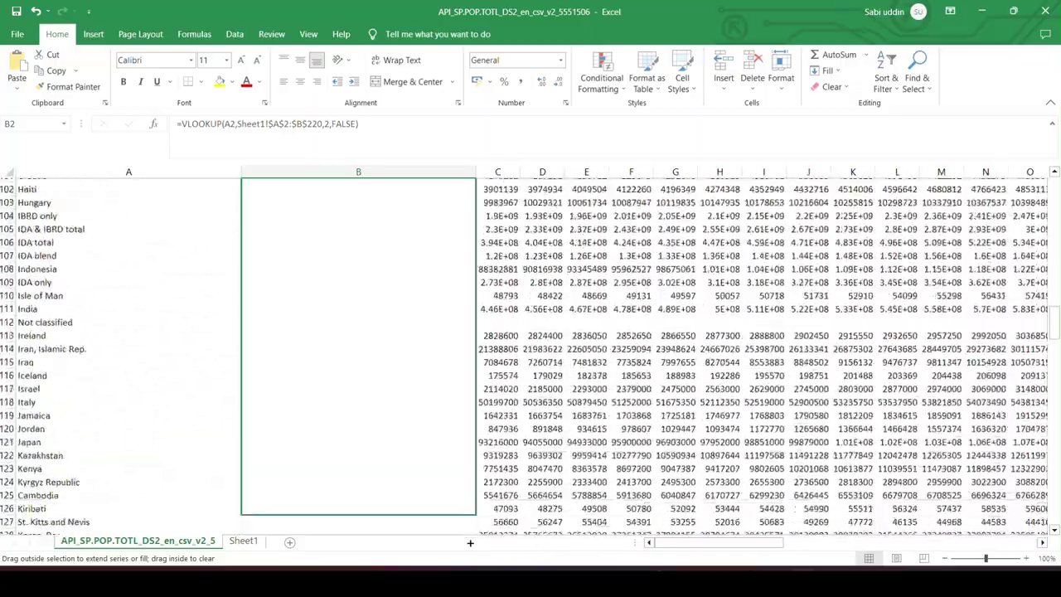
left_click_drag(468, 542, 466, 483)
left_click(379, 507)
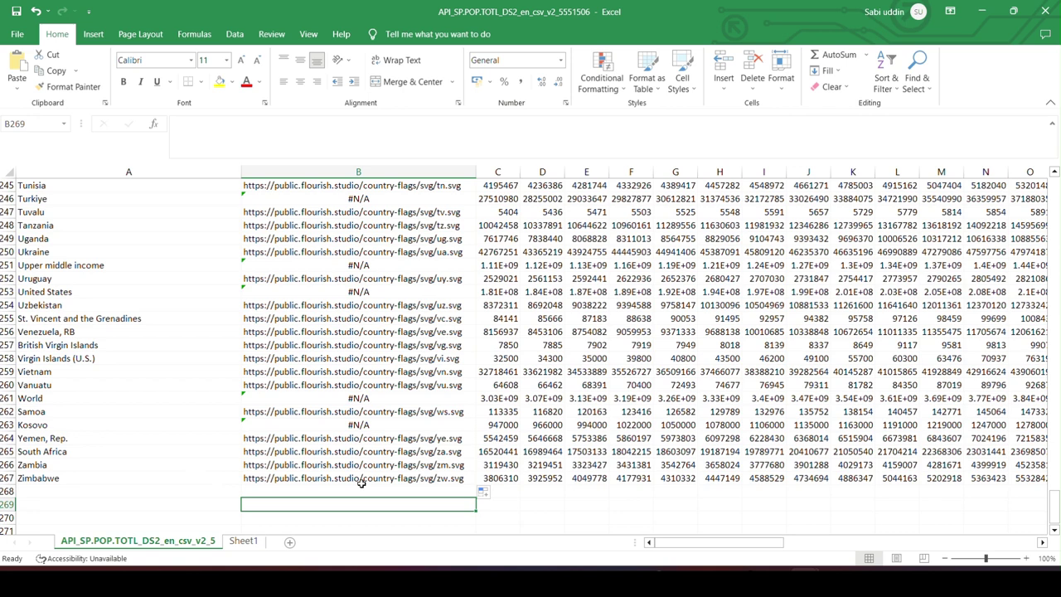
- On Sheet1, check Afghanistan's flag image URL at the top of the list
left_click(246, 542)
scroll(190, 439, "down", 14)
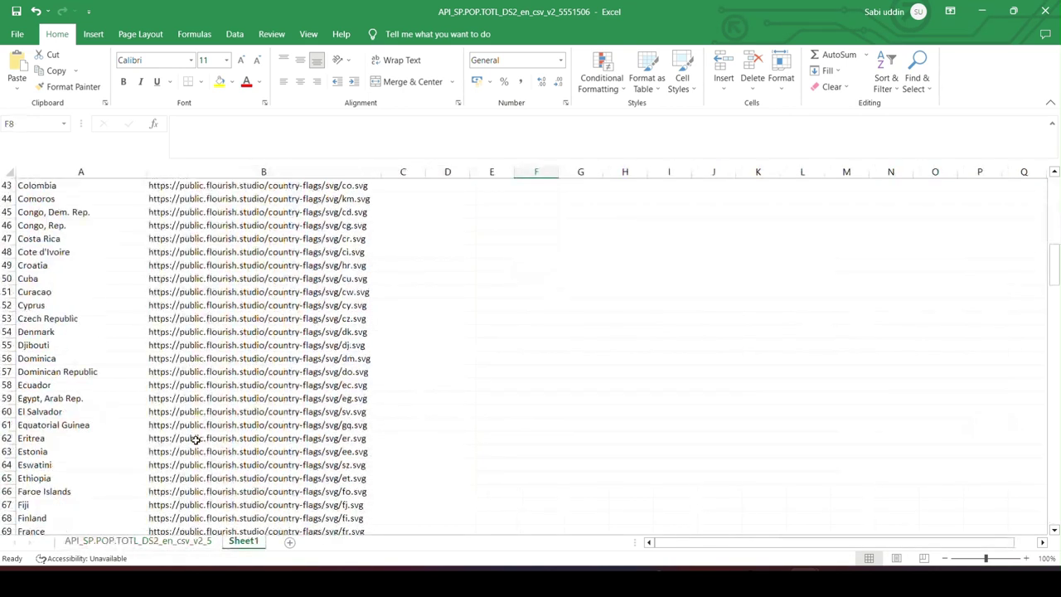
scroll(1023, 335, "up", 6)
scroll(1018, 214, "up", 7)
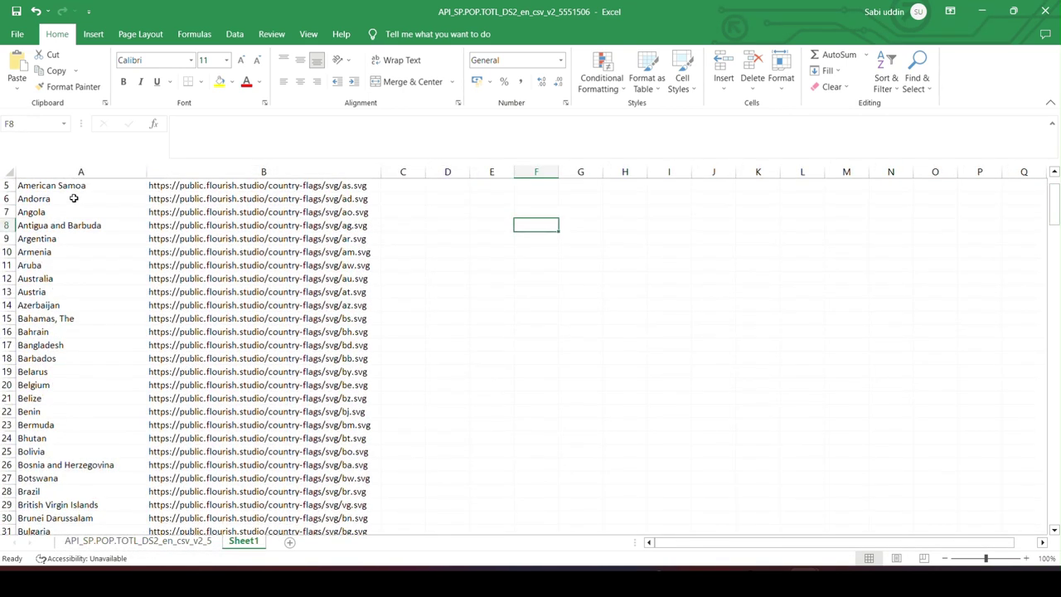
scroll(129, 200, "up", 2)
left_click(104, 198)
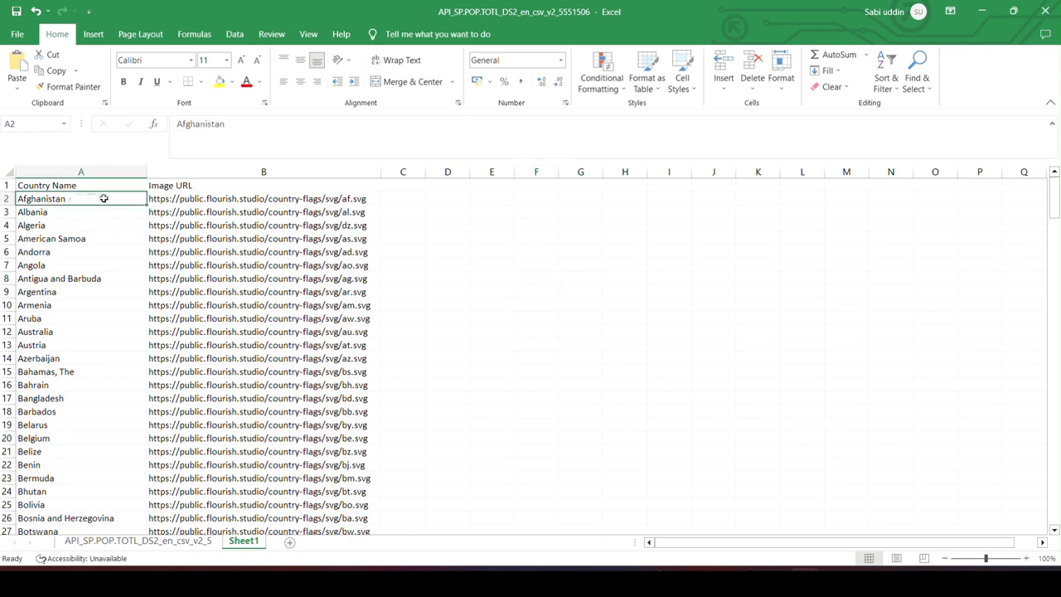
left_click(296, 201)
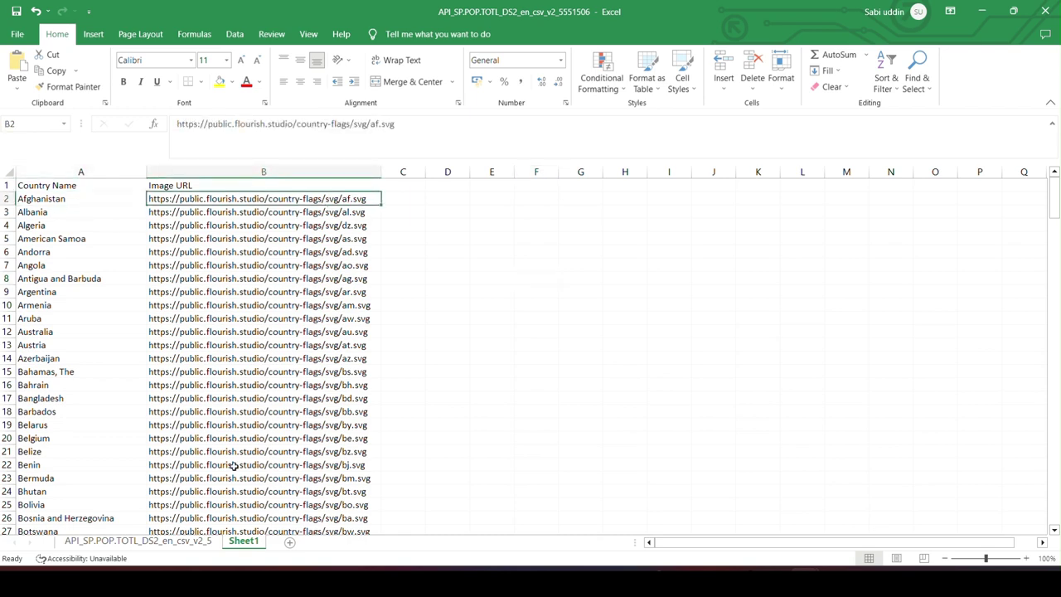
- On the API_SP.POP.TOTL sheet, inspect the VLOOKUP returning Afghanistan's flag URL
left_click(179, 543)
scroll(195, 301, "up", 6)
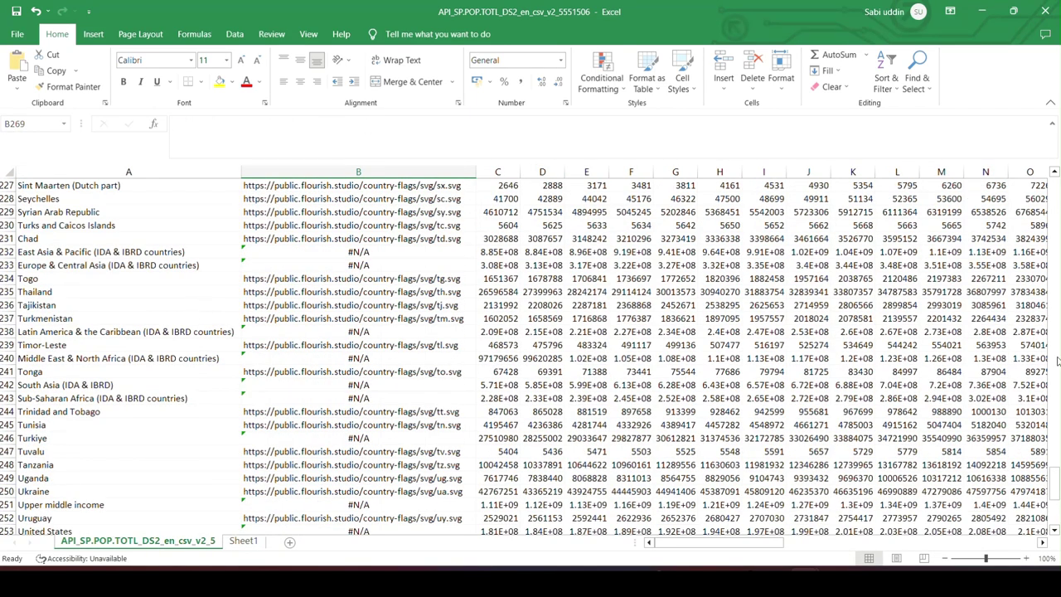
left_click_drag(1057, 479, 1054, 187)
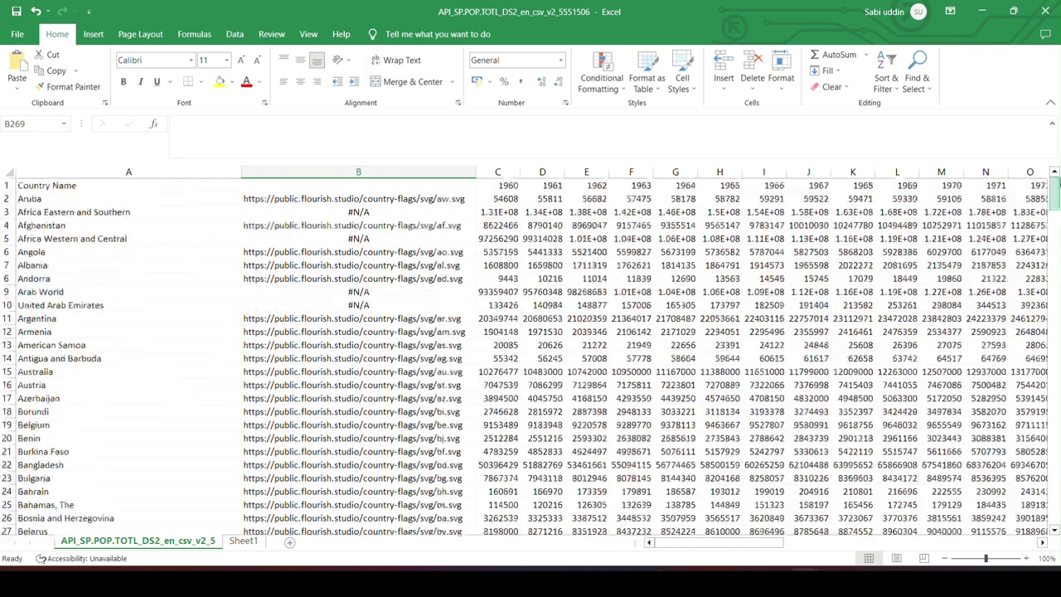
left_click(148, 224)
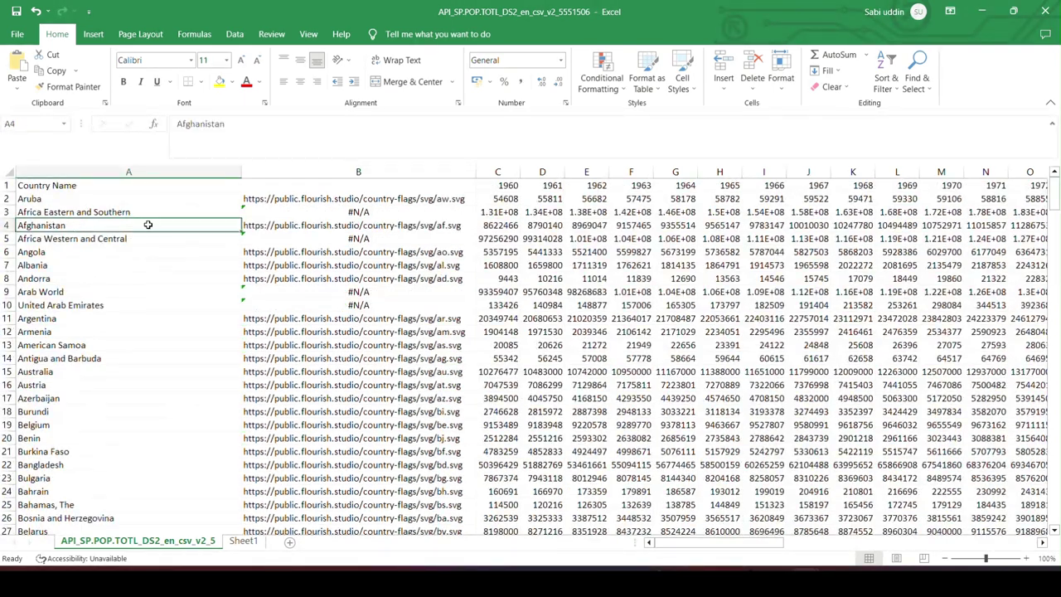
left_click(410, 225)
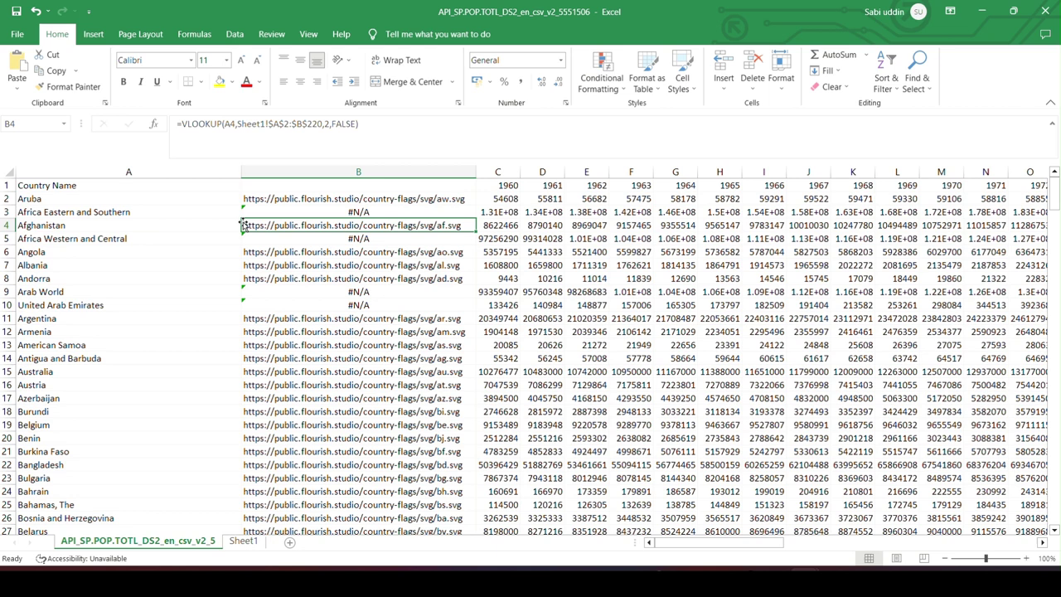
- Delete the Africa Eastern and Southern row, which shows #N/A
left_click(131, 213)
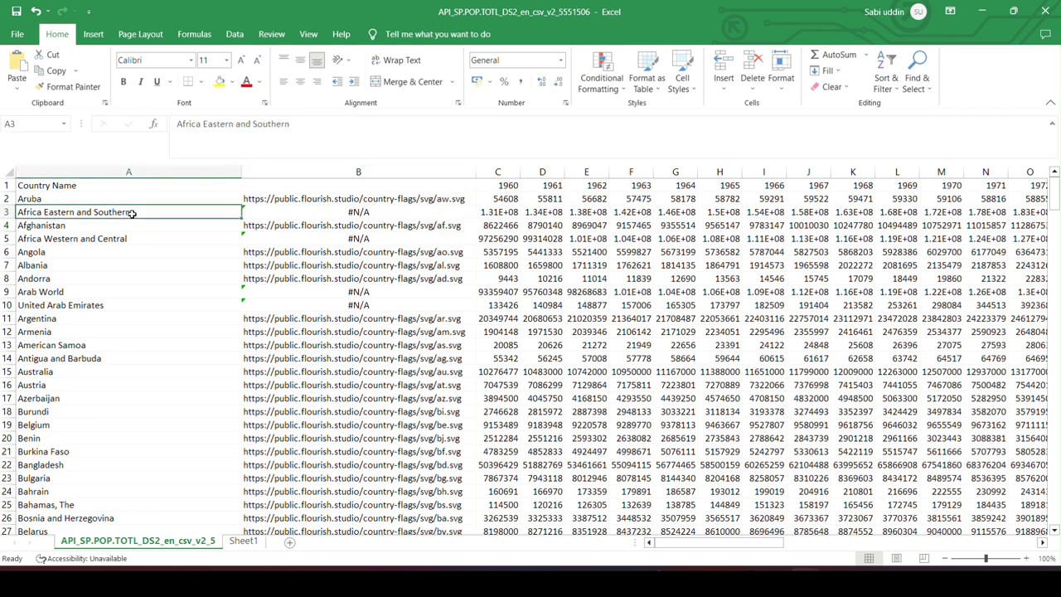
left_click(380, 211)
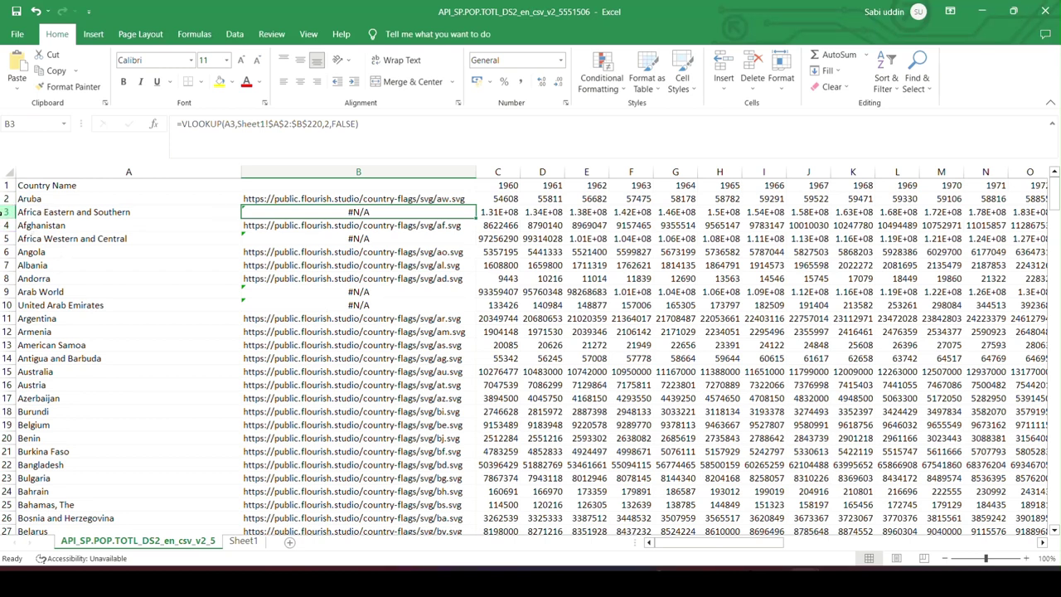
left_click(7, 212)
right_click(189, 211)
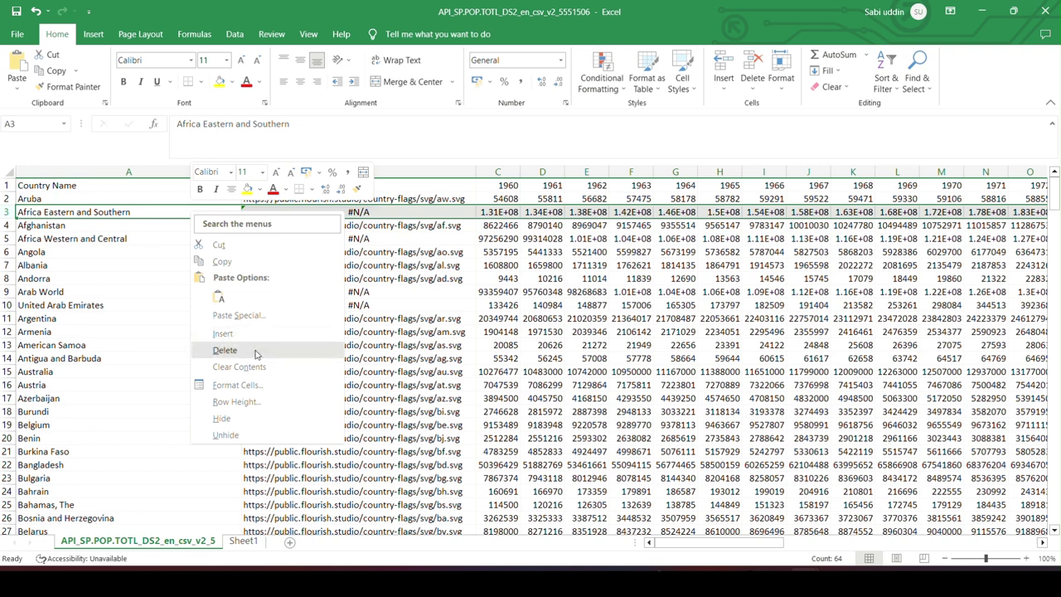
left_click(224, 350)
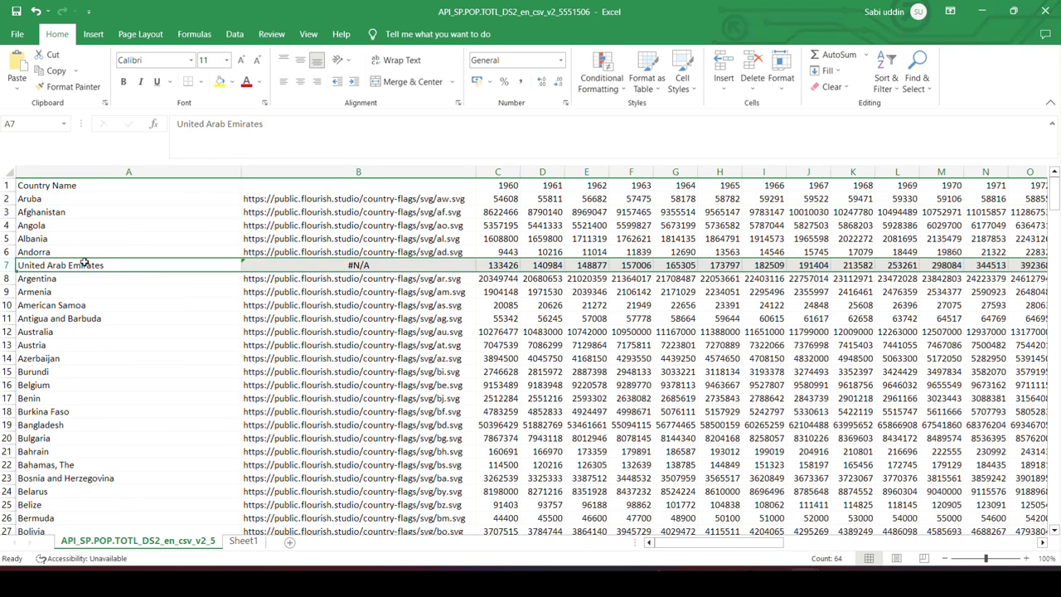
- Copy the ae.svg flag URL from Sheet1 into United Arab Emirates' flag cell
left_click(244, 541)
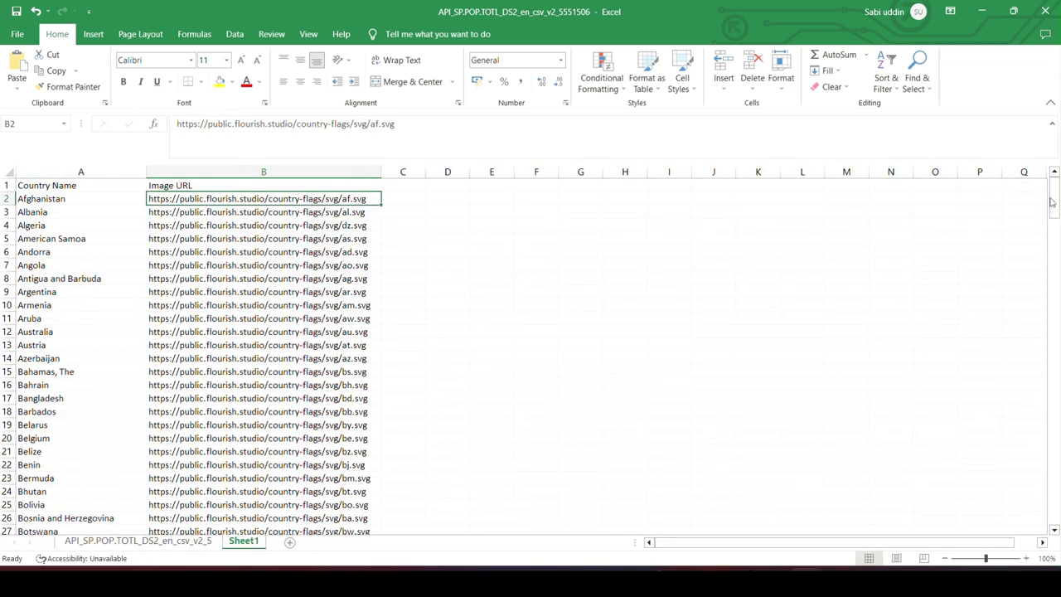
left_click(1054, 509)
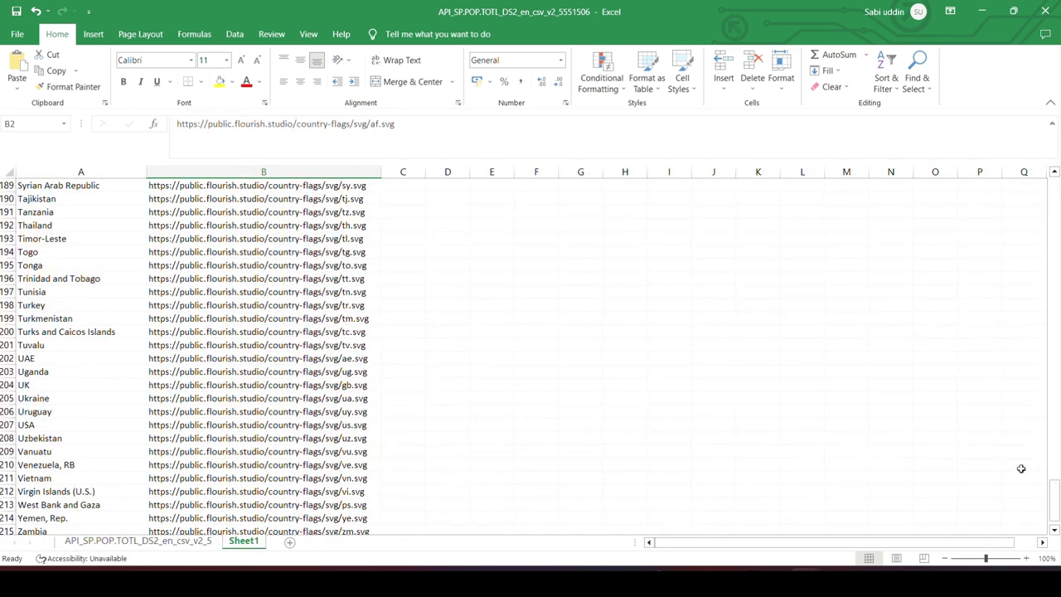
left_click(240, 358)
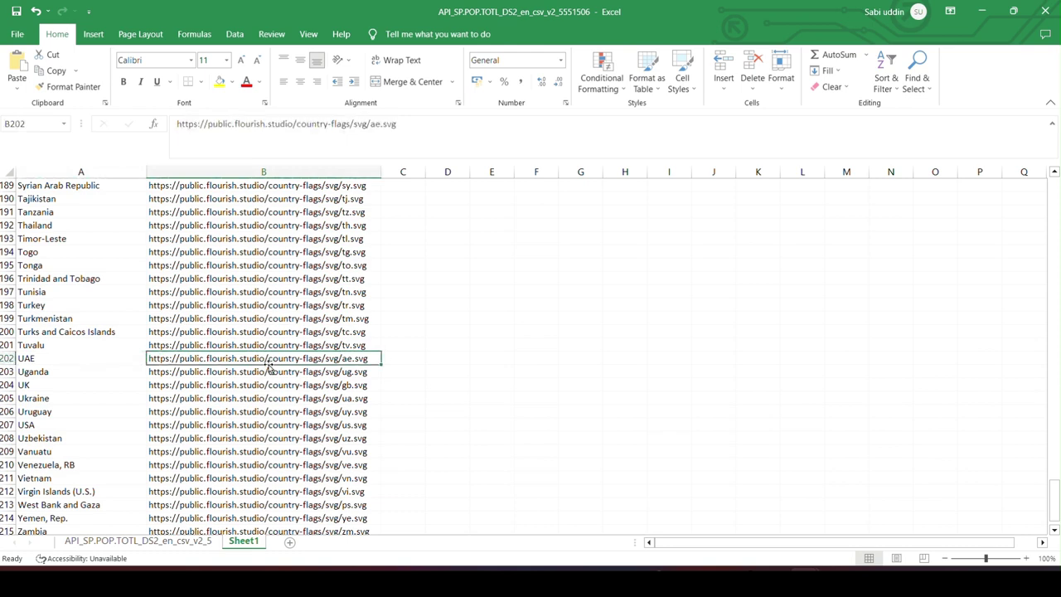
key("ctrl+c")
left_click(137, 540)
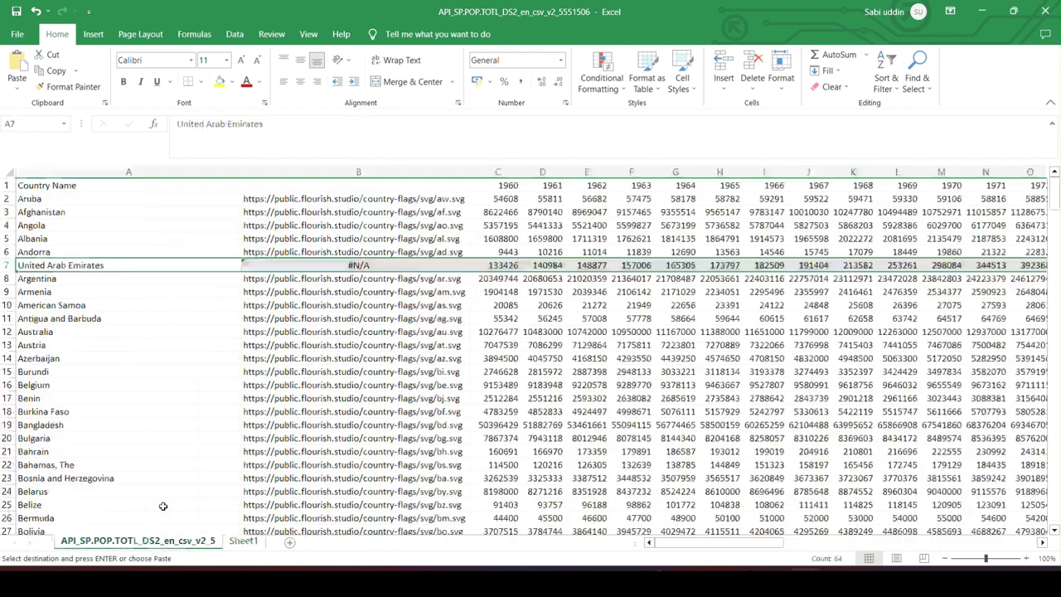
left_click(284, 265)
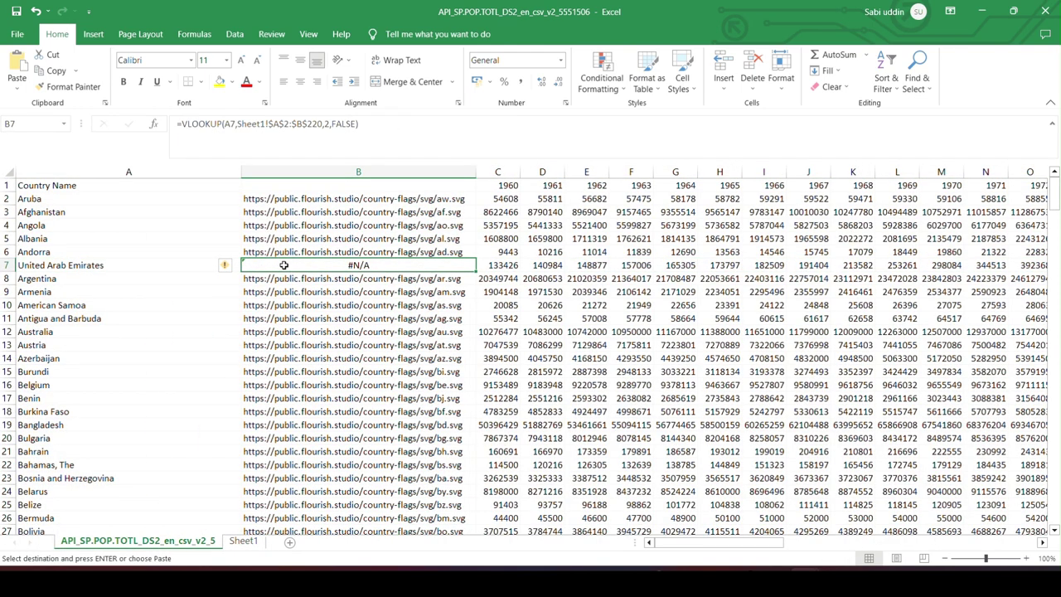
key("ctrl+v")
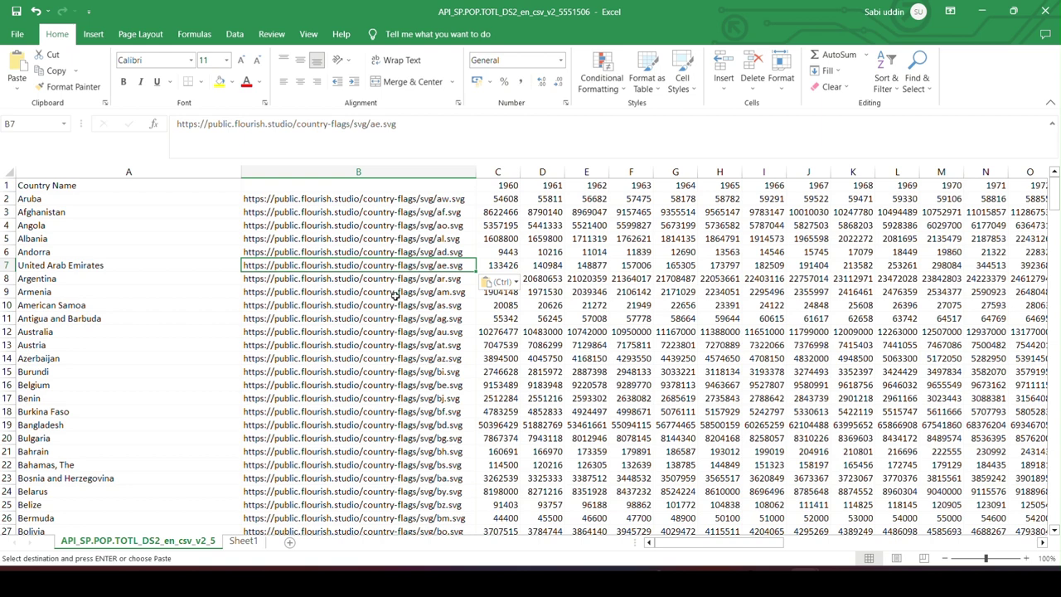
- Delete Central Europe and the Baltics plus five more regional #N/A rows
scroll(203, 329, "down", 5)
scroll(203, 329, "down", 4)
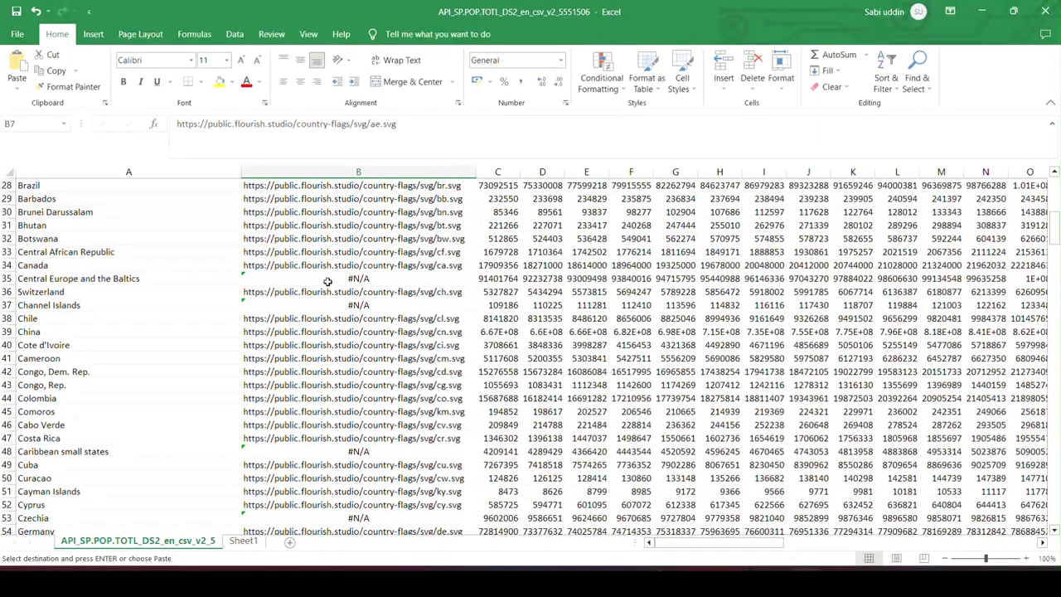
left_click(6, 278)
right_click(169, 278)
left_click(198, 414)
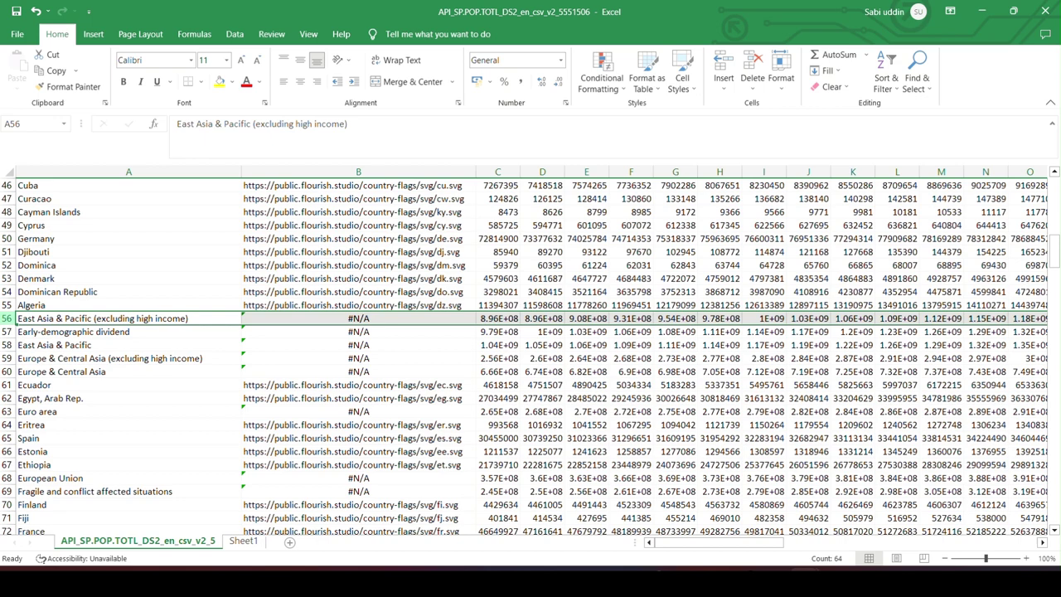
left_click_drag(7, 318, 7, 371)
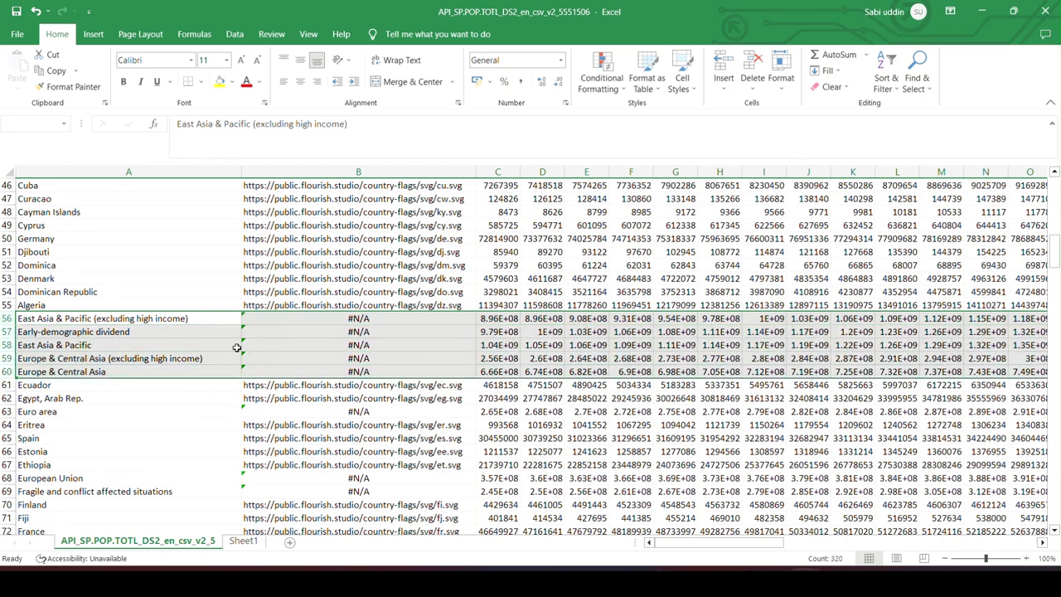
right_click(194, 321)
left_click(259, 464)
- Copy the UK gb.svg flag URL from Sheet1 for United Kingdom's missing flag cell
scroll(166, 372, "down", 2)
left_click(132, 398)
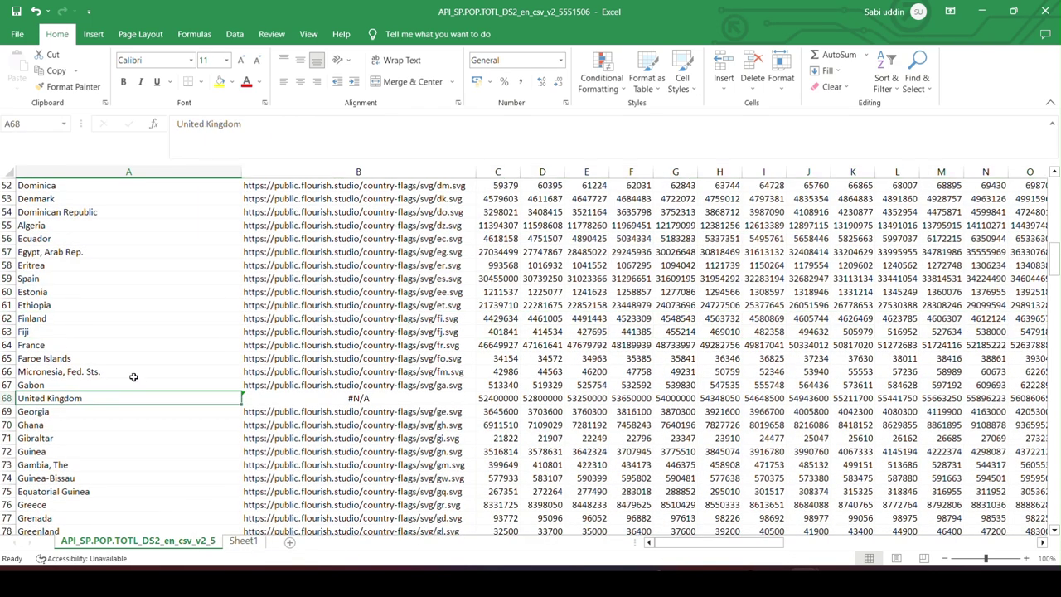
left_click(245, 540)
left_click(74, 388)
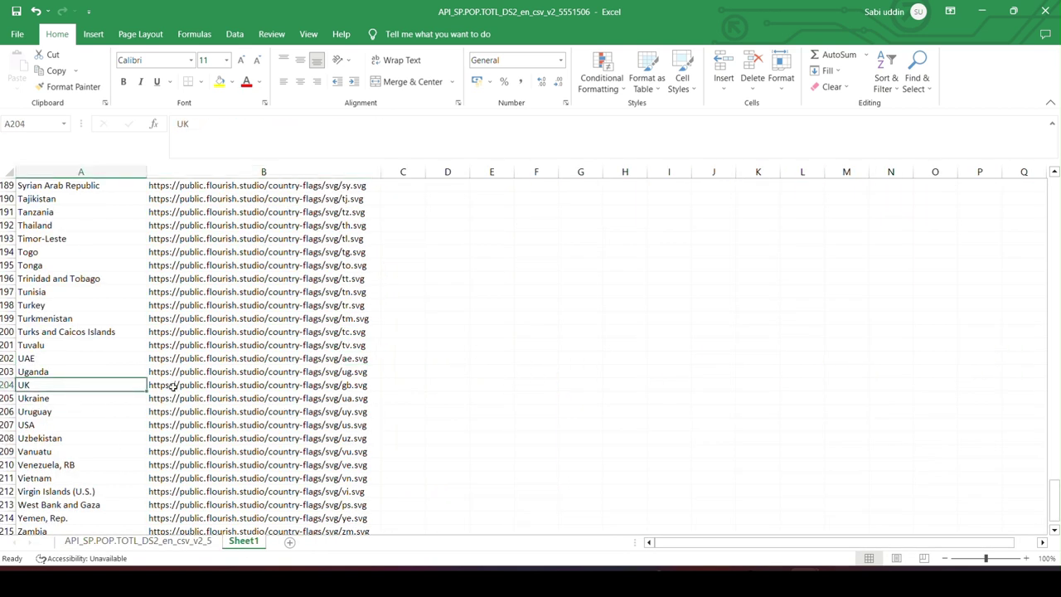
left_click(178, 387)
key("ctrl+c")
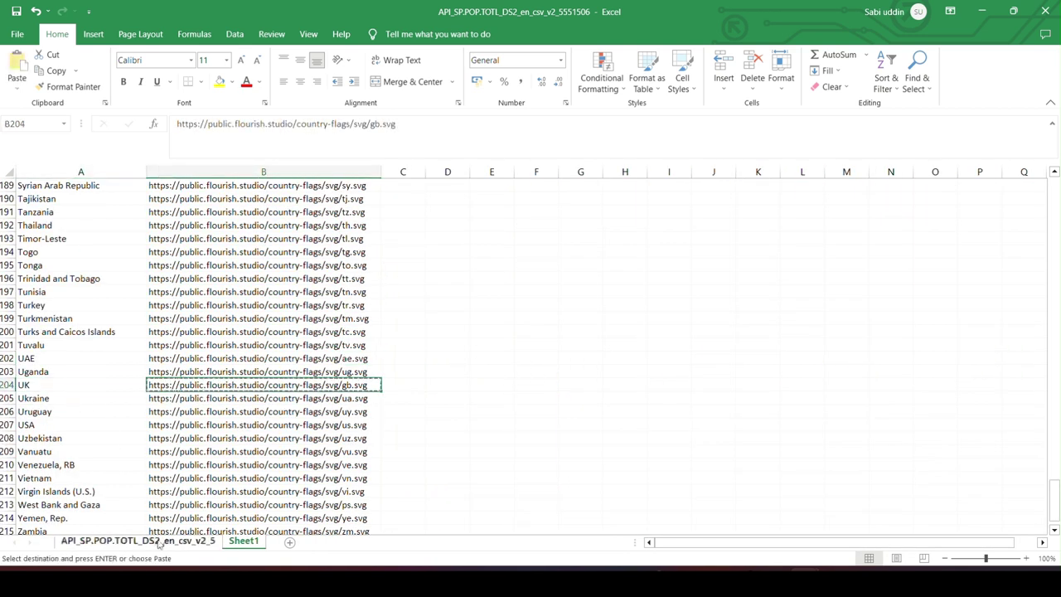
left_click(162, 543)
left_click(261, 400)
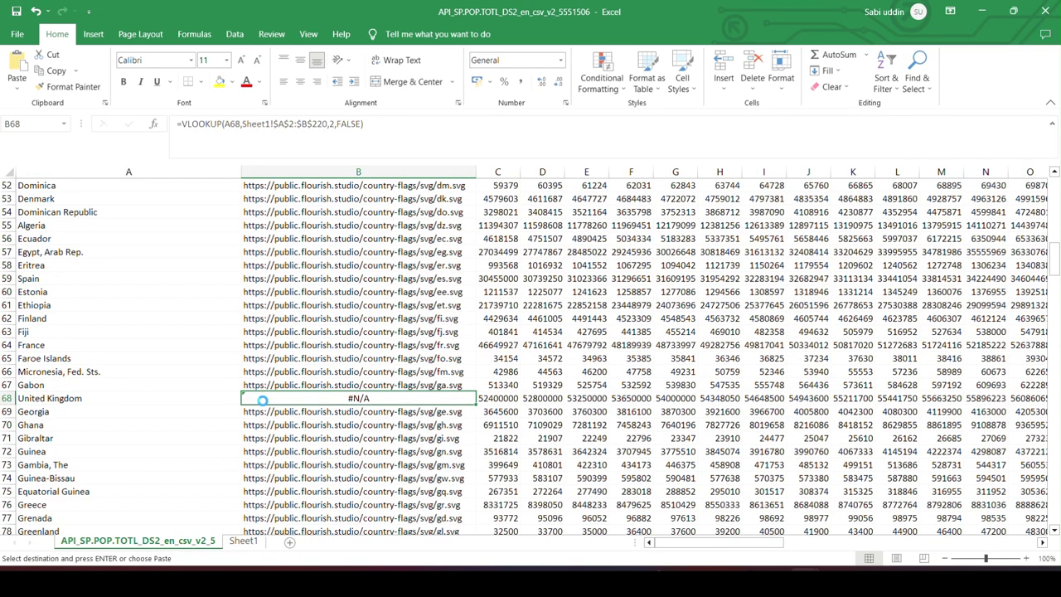
key("Return")
- Go back to Sheet1 and scroll to the top of the flag list
left_click(244, 540)
scroll(783, 334, "up", 6)
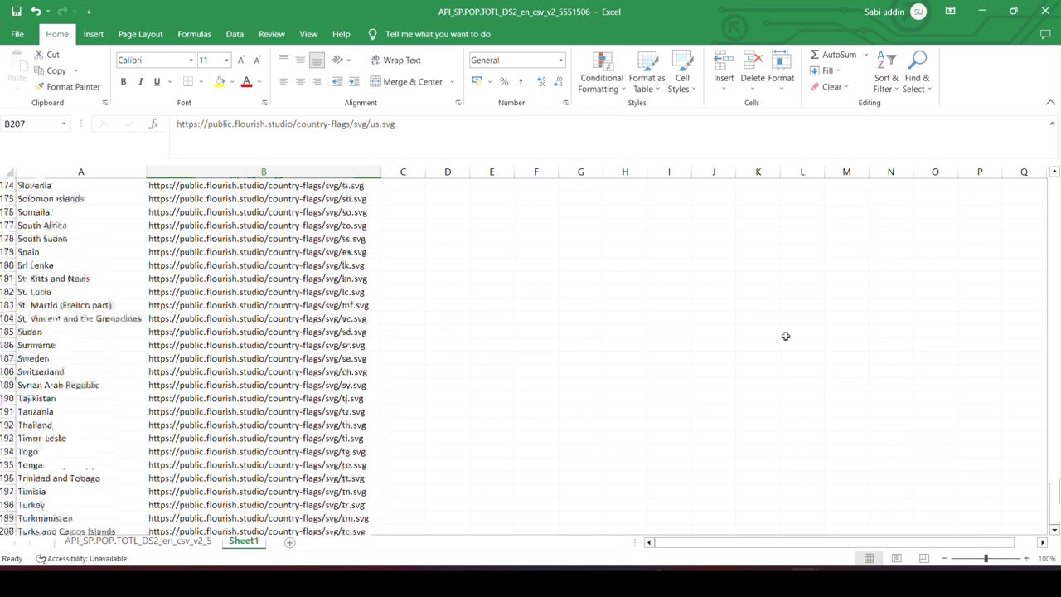
scroll(1044, 442, "up", 20)
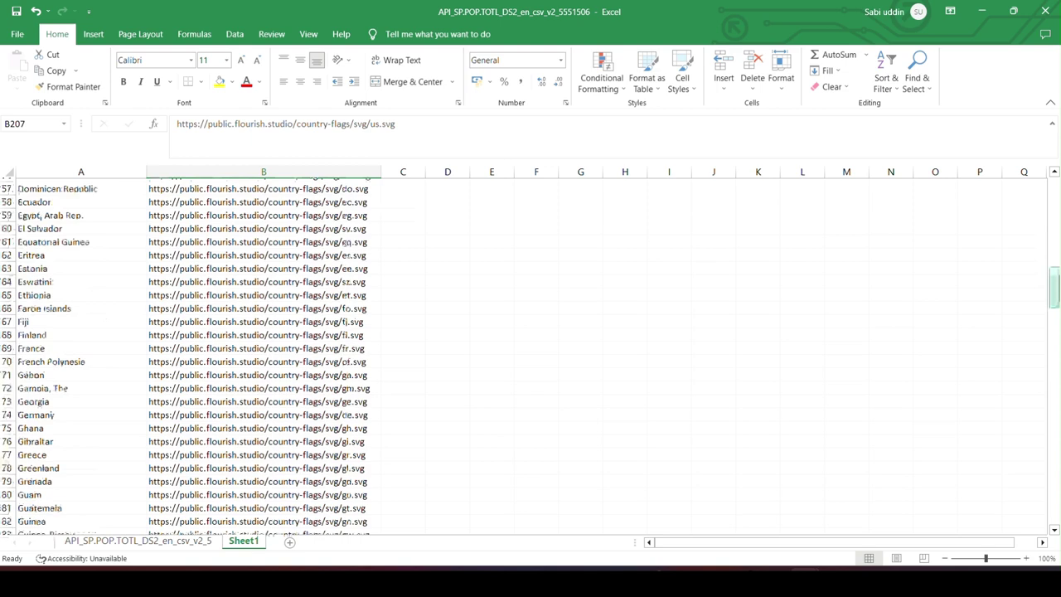
scroll(98, 325, "up", 9)
scroll(425, 228, "up", 10)
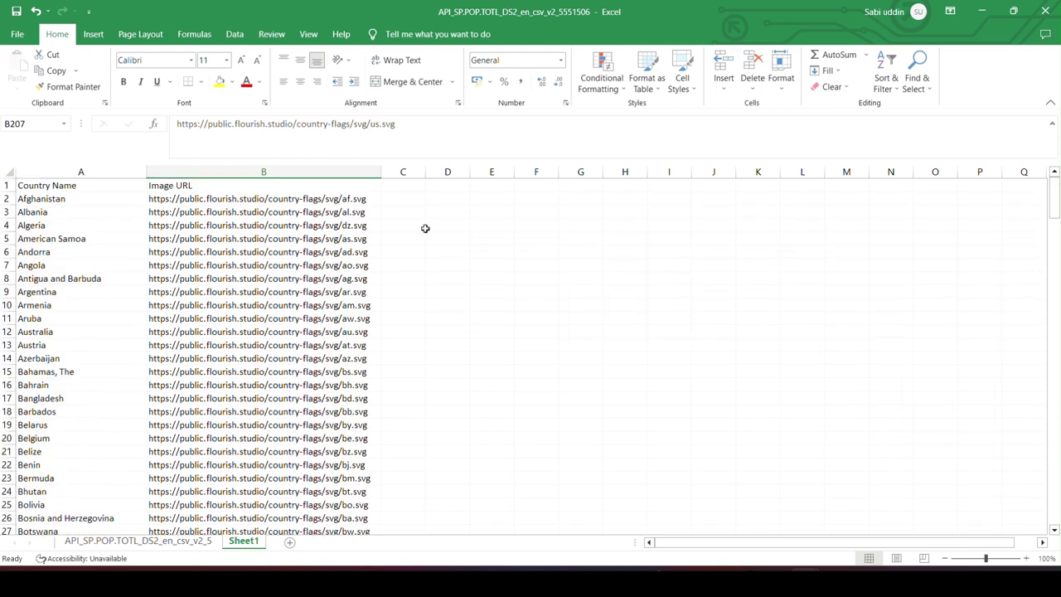
- Copy Sheet1's 'Image URL' heading into column B's header on the population sheet
left_click(194, 186)
key("ctrl+c")
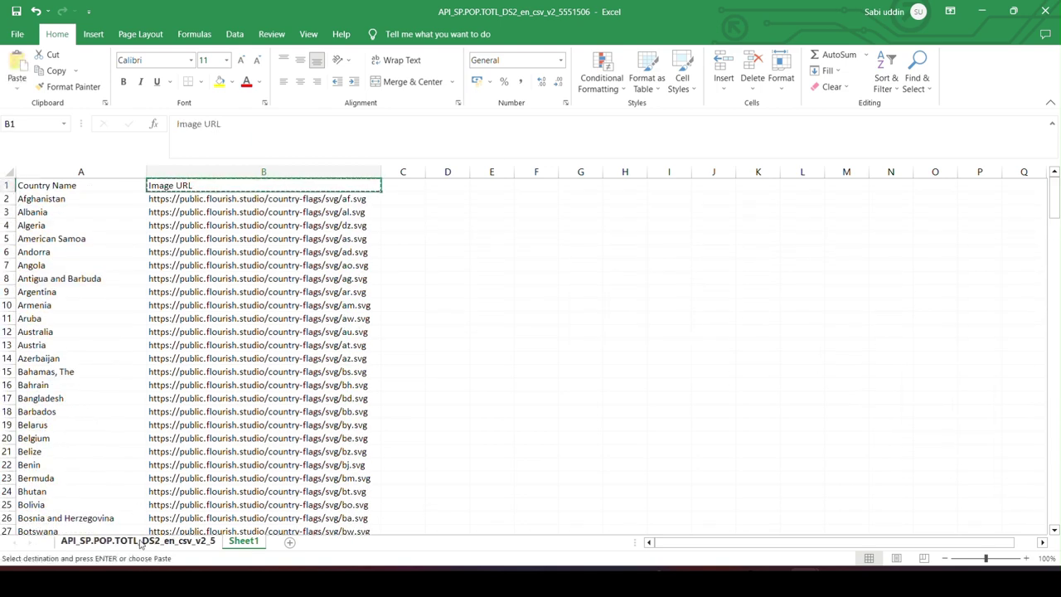
left_click(138, 540)
left_click(273, 186)
key("ctrl+v")
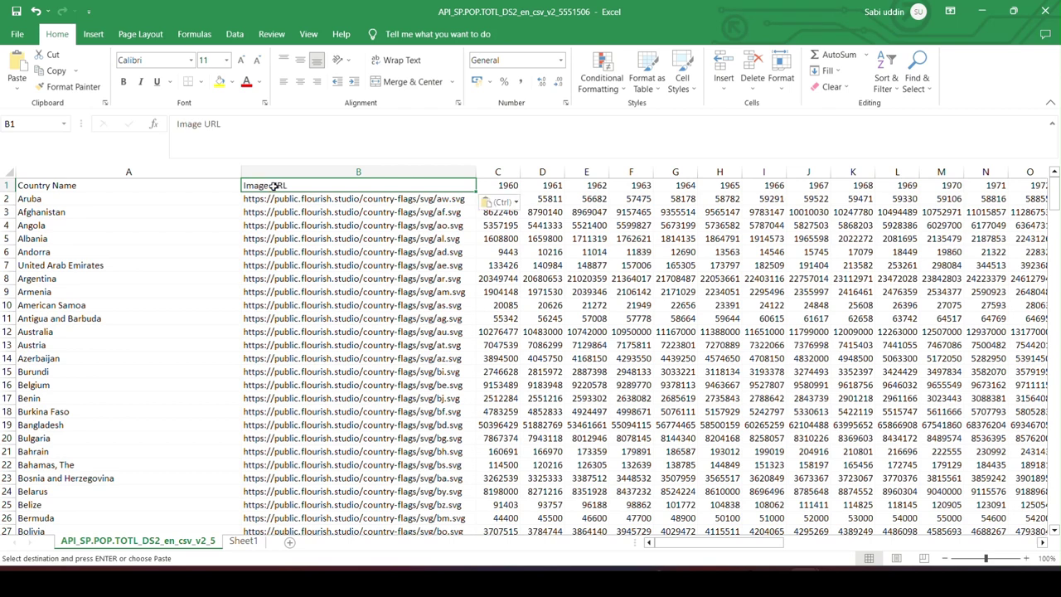
left_click(177, 247)
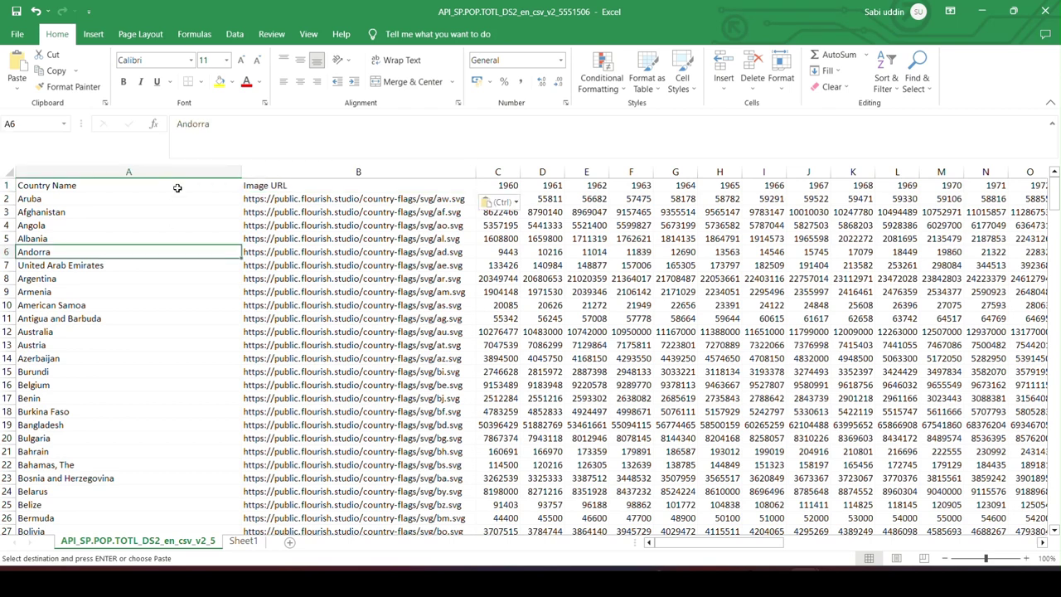
left_click(176, 188)
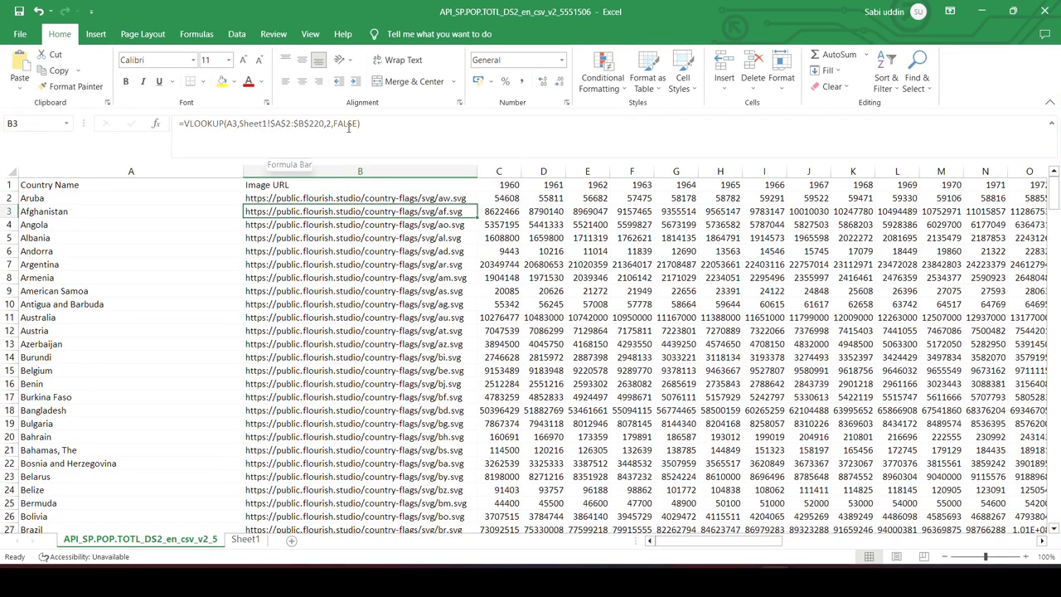
left_click(247, 539)
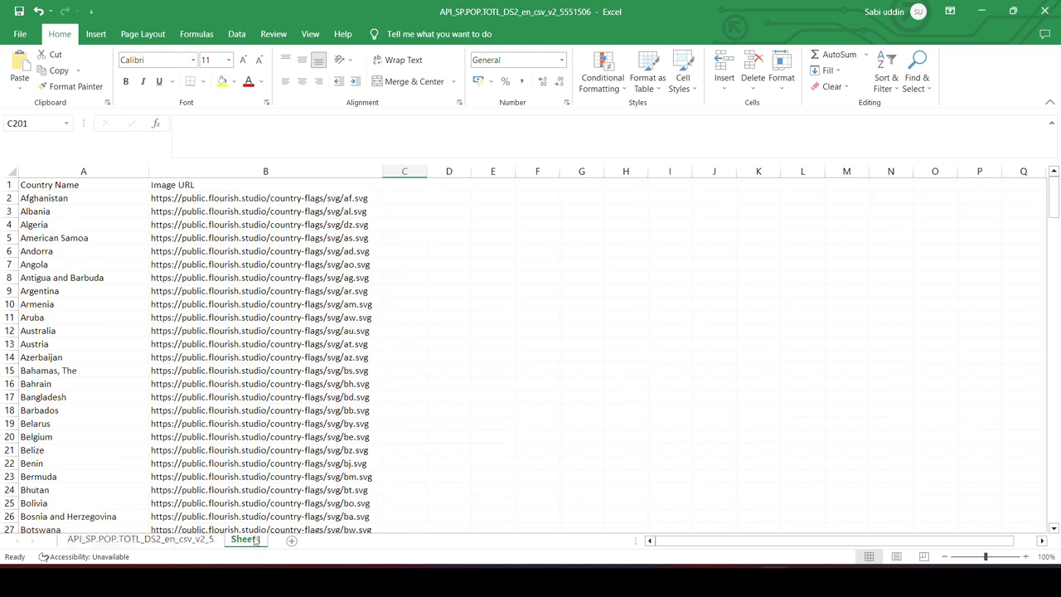
left_click(185, 540)
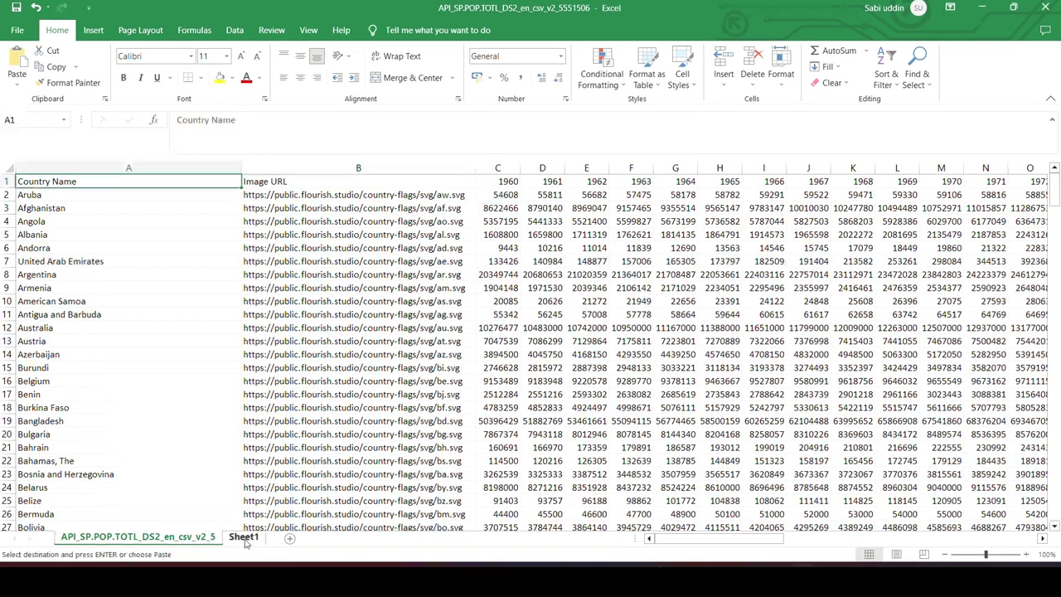
- Delete Sheet1 from the workbook, turning most Image URL lookups into #REF! errors
left_click(245, 538)
right_click(246, 538)
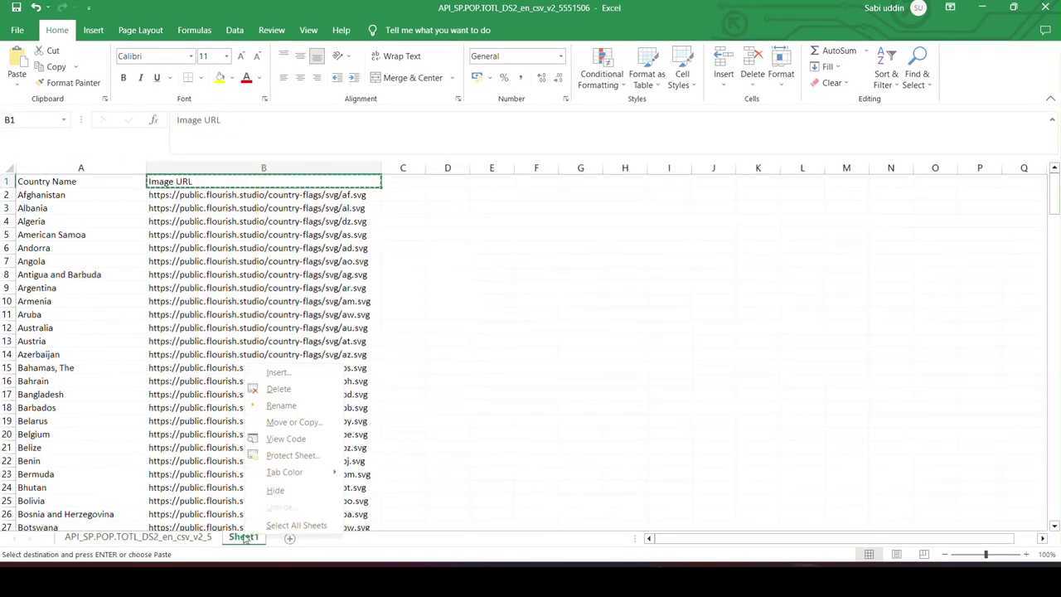
left_click(304, 393)
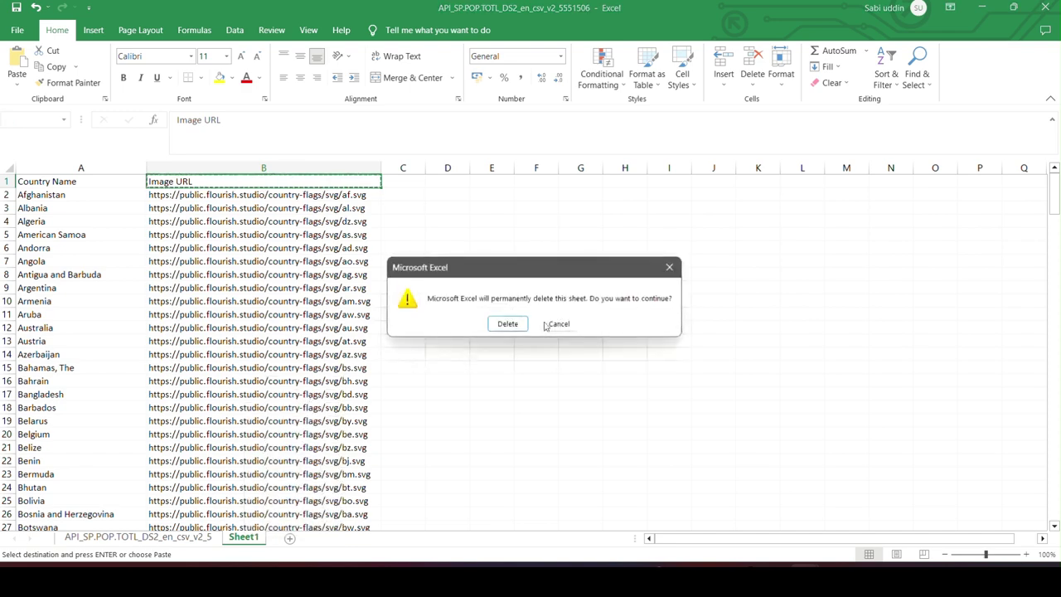
left_click(508, 324)
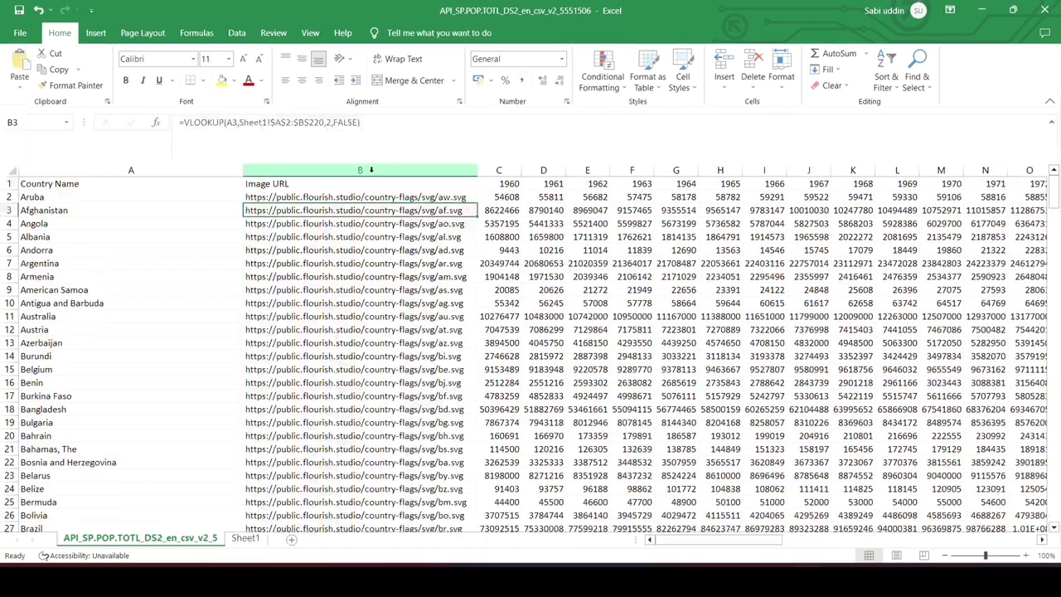
- Paste the Image URL column back over itself as values only, replacing the formulas
left_click(368, 167)
key("ctrl+c")
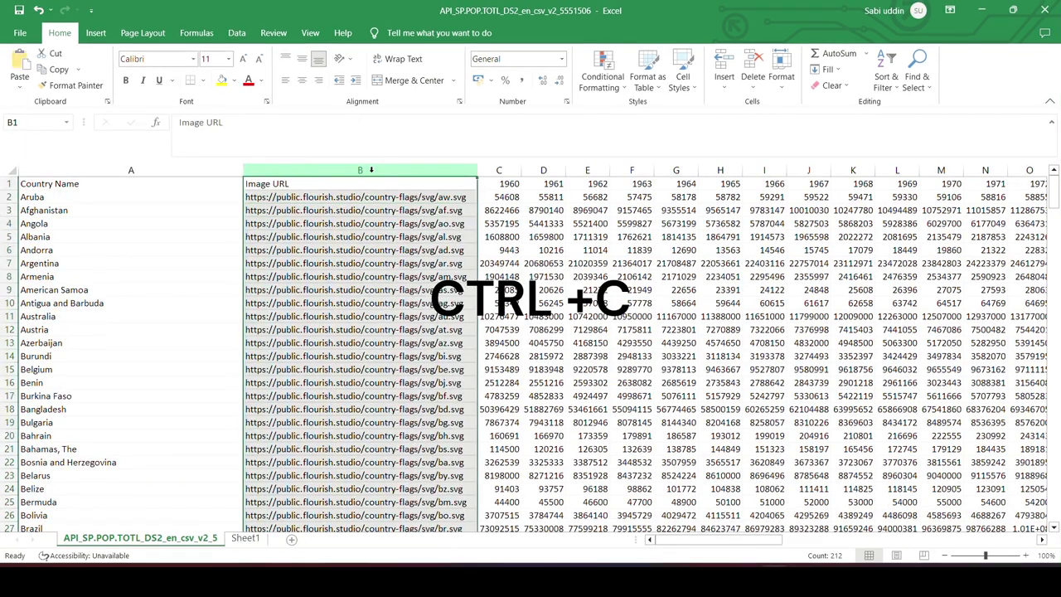
key("ctrl+c")
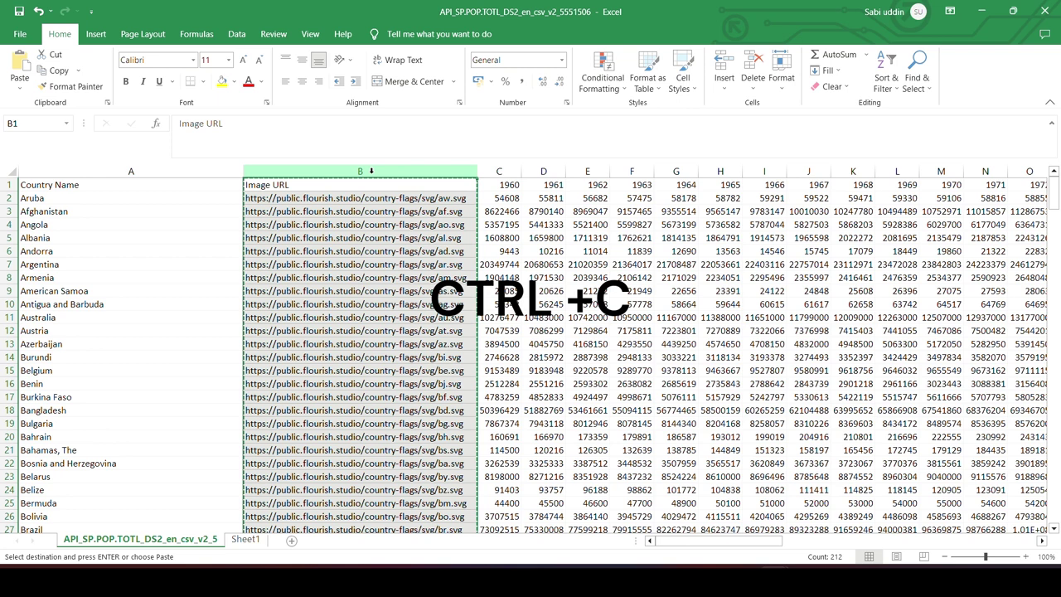
key("ctrl+v")
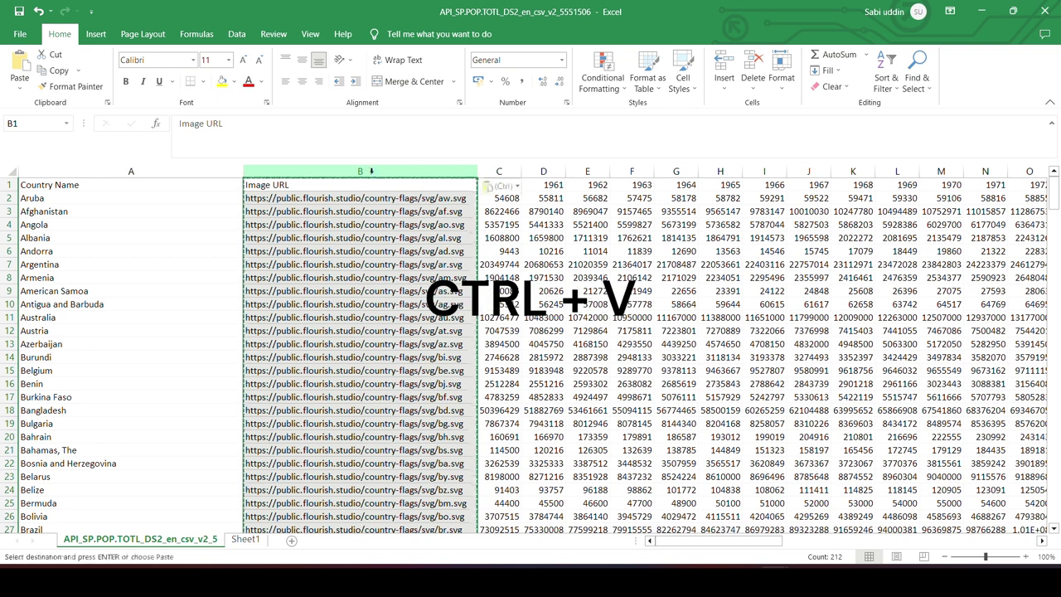
left_click(508, 186)
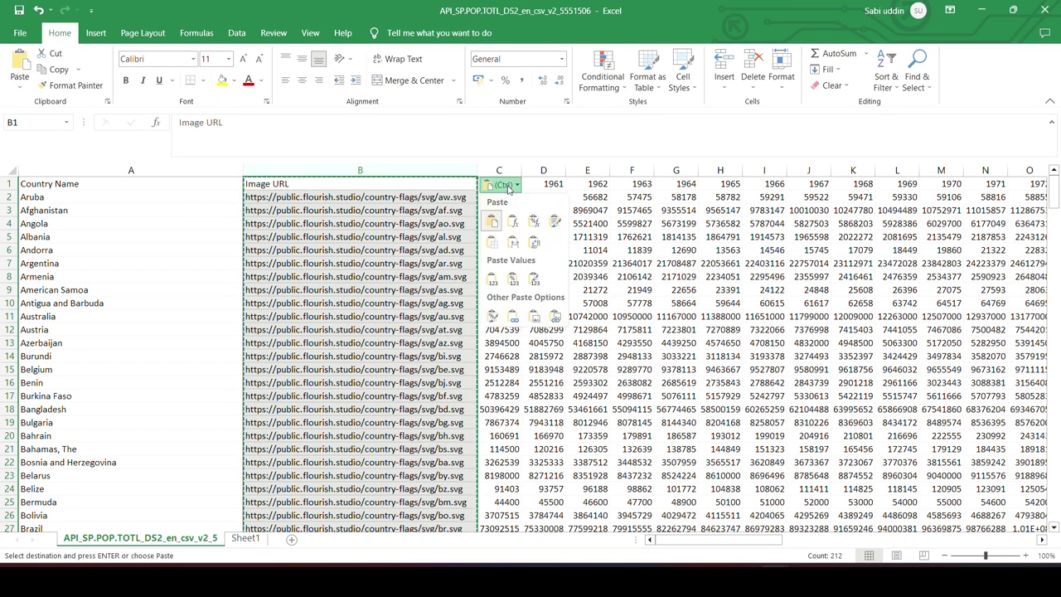
left_click(492, 280)
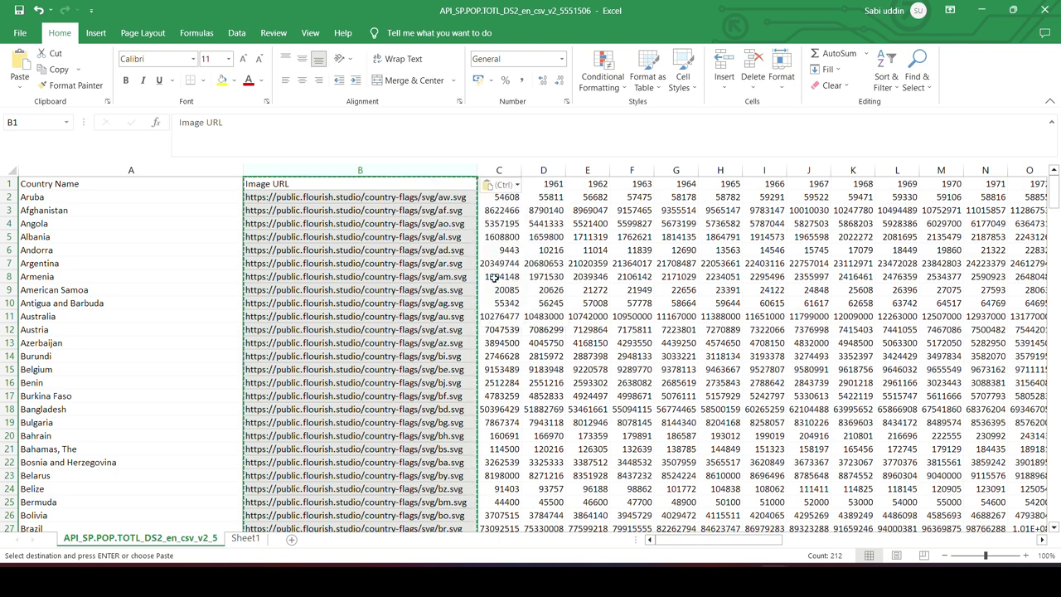
left_click(543, 237)
key("Escape")
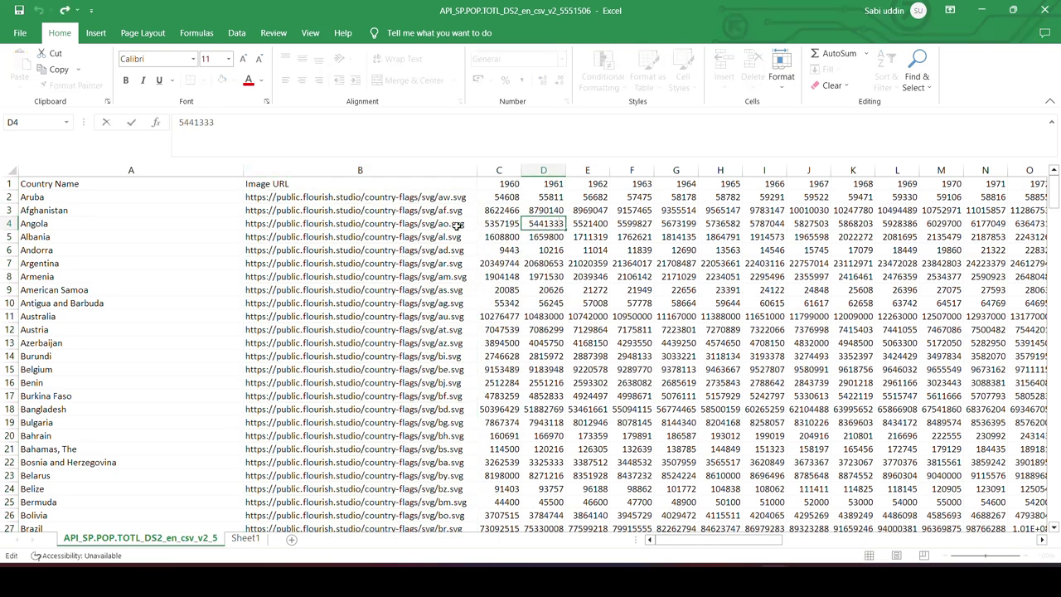
left_click(446, 210)
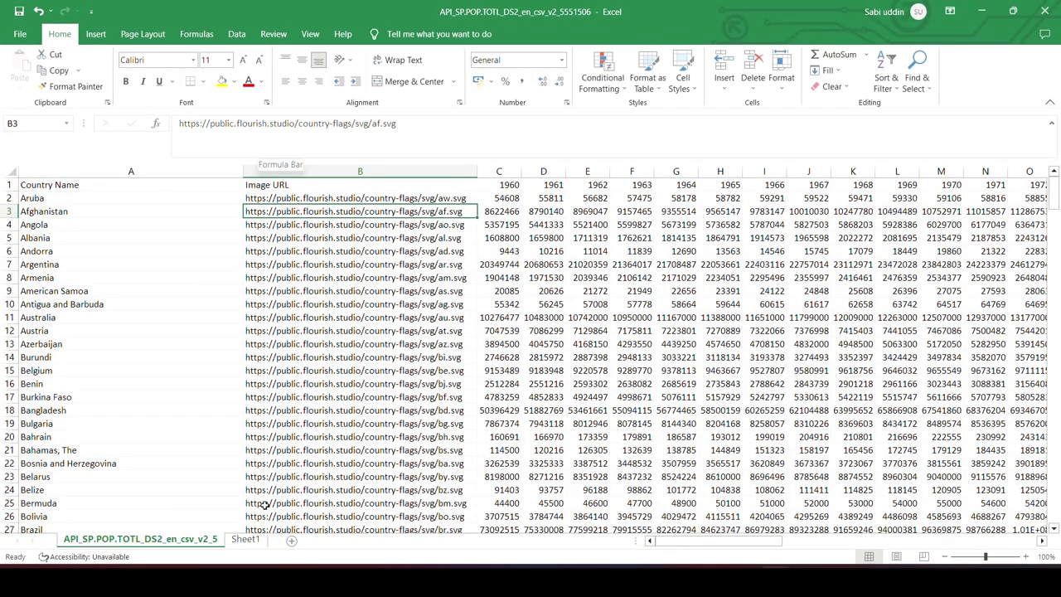
- Delete Sheet1, keeping the plain flag URLs intact
right_click(251, 542)
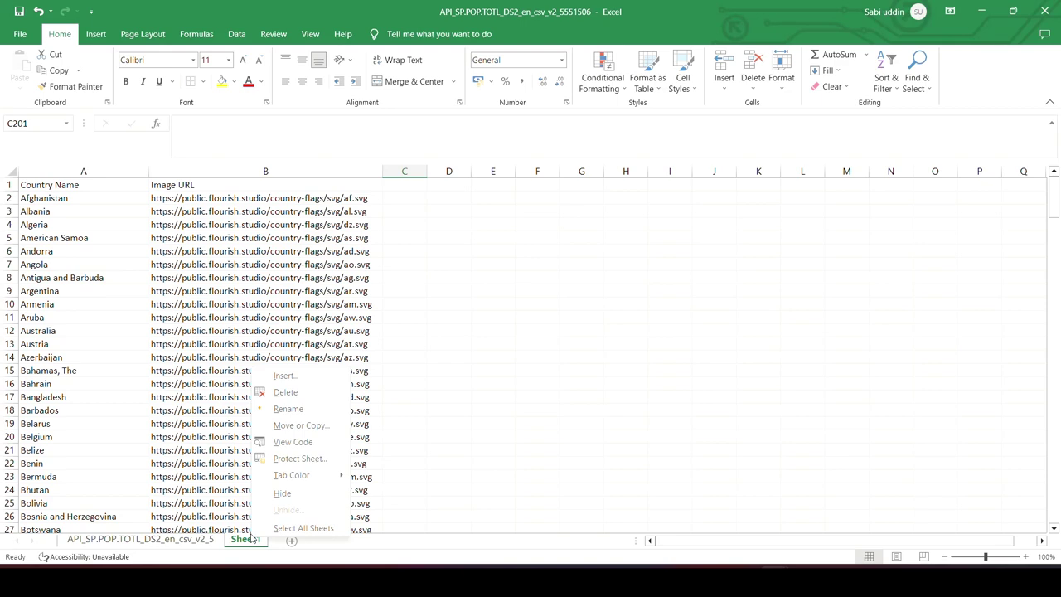
left_click(314, 392)
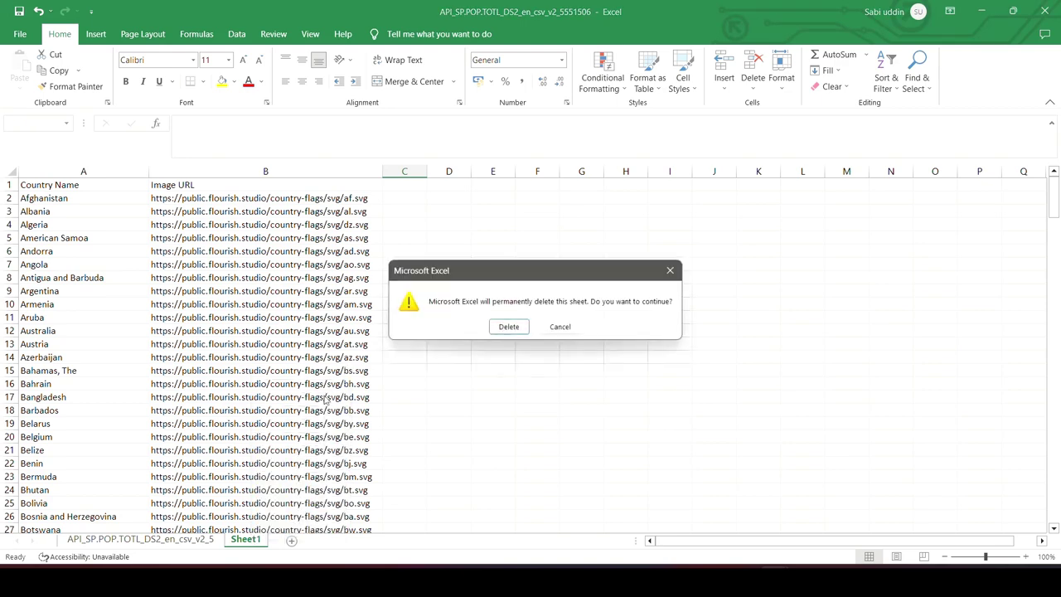
left_click(508, 327)
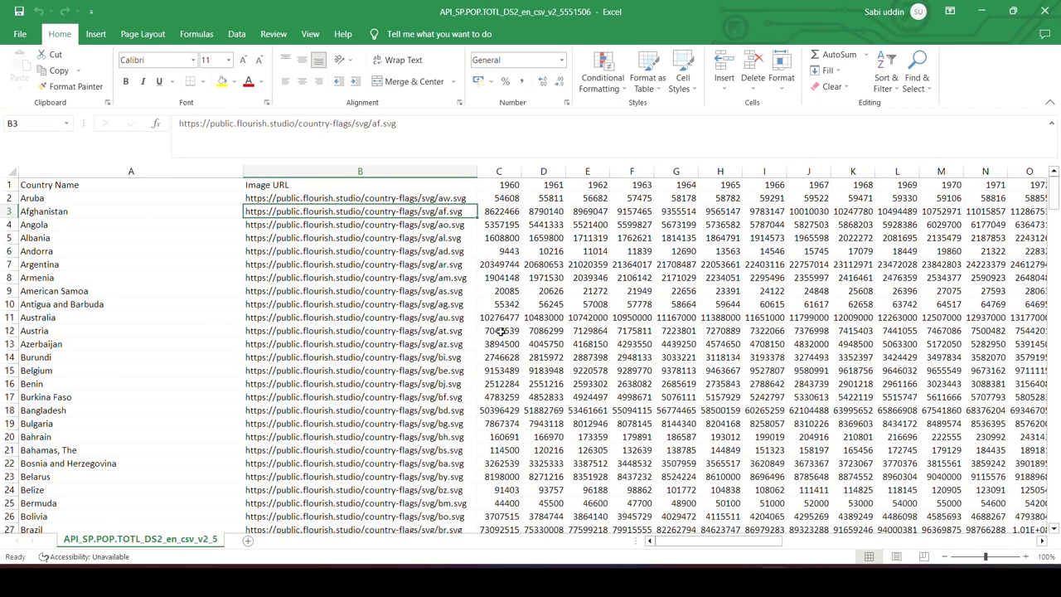
scroll(382, 307, "down", 13)
scroll(382, 307, "down", 13)
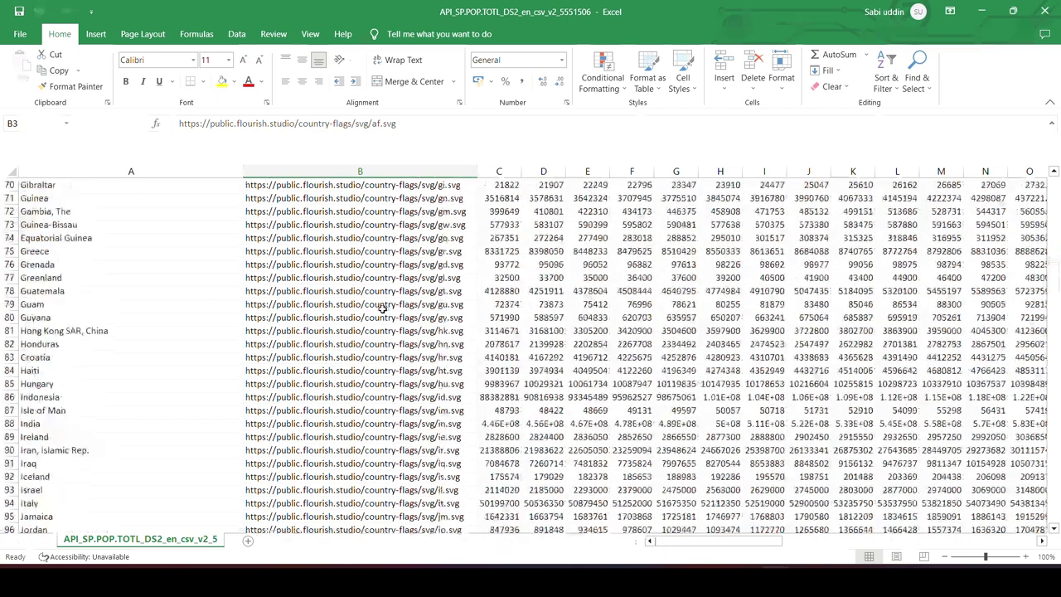
scroll(382, 306, "down", 9)
scroll(382, 307, "down", 6)
- Save the sheet as the CSV UTF-8 file 'Population Data'
key("ctrl+Up")
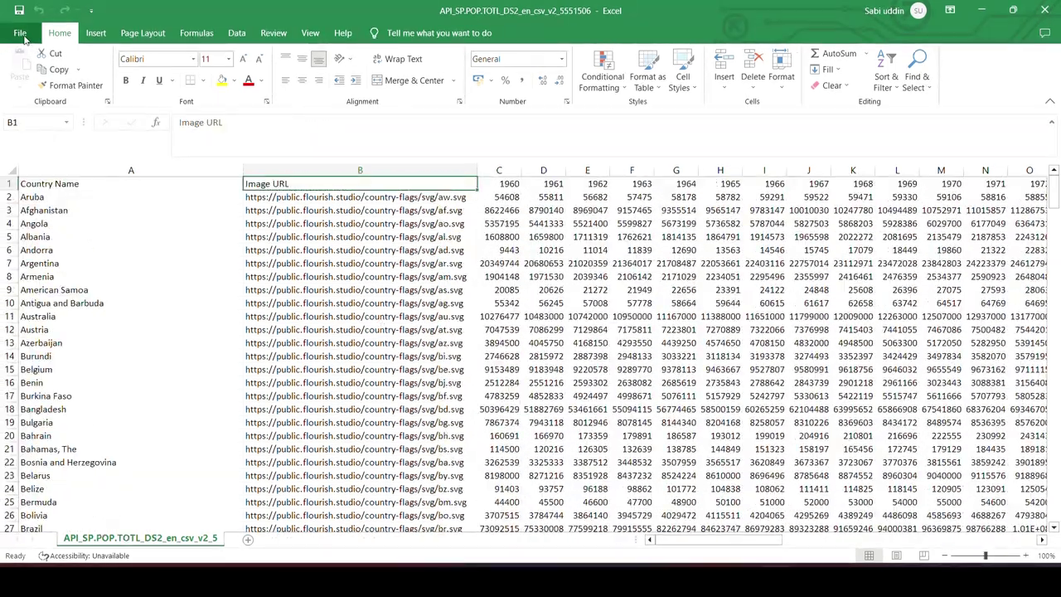
left_click(20, 33)
left_click(60, 218)
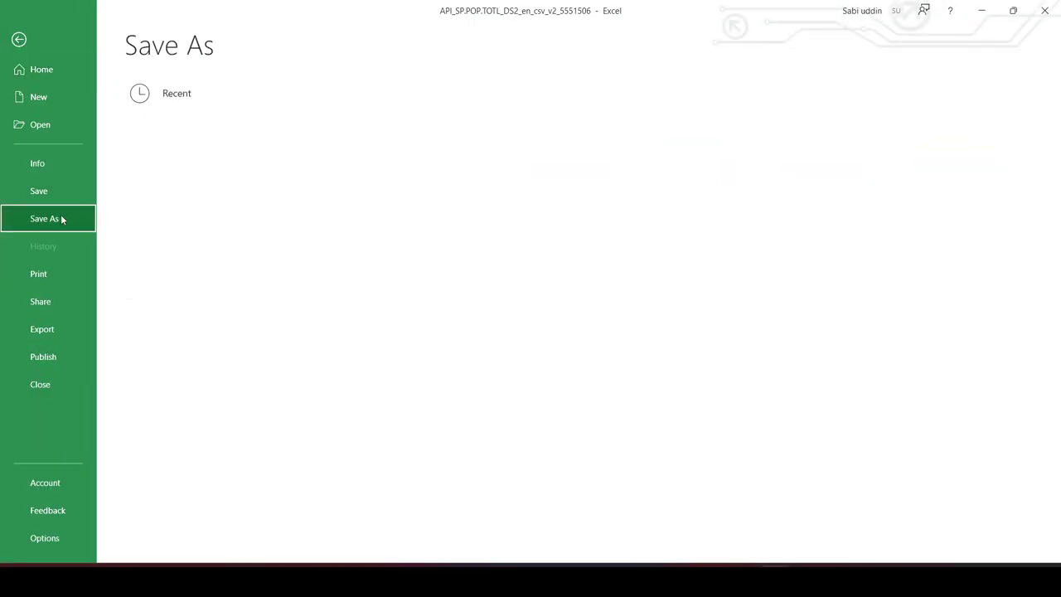
type("Popu")
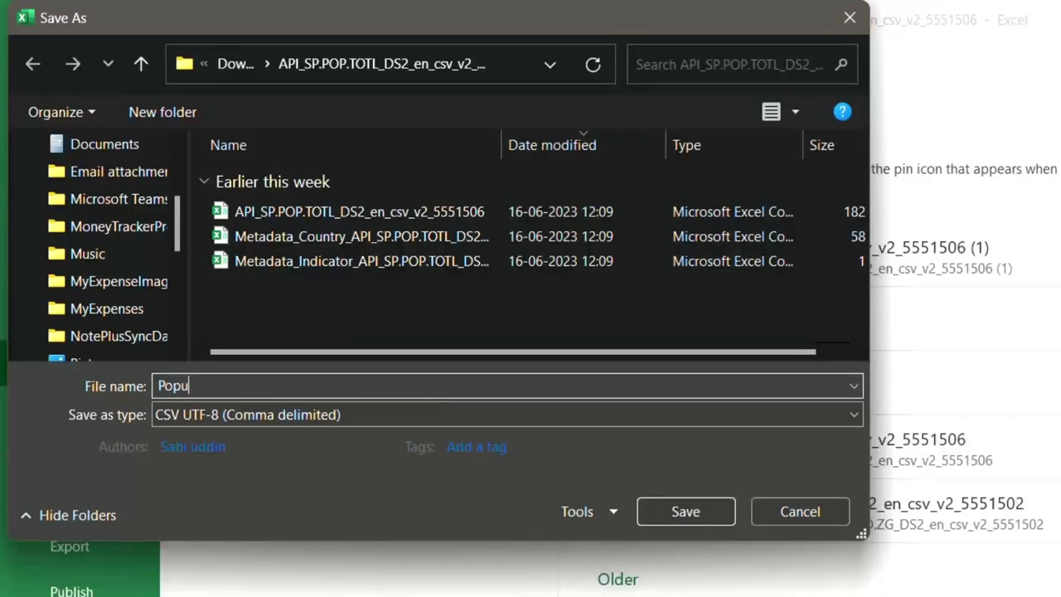
type("lation Data")
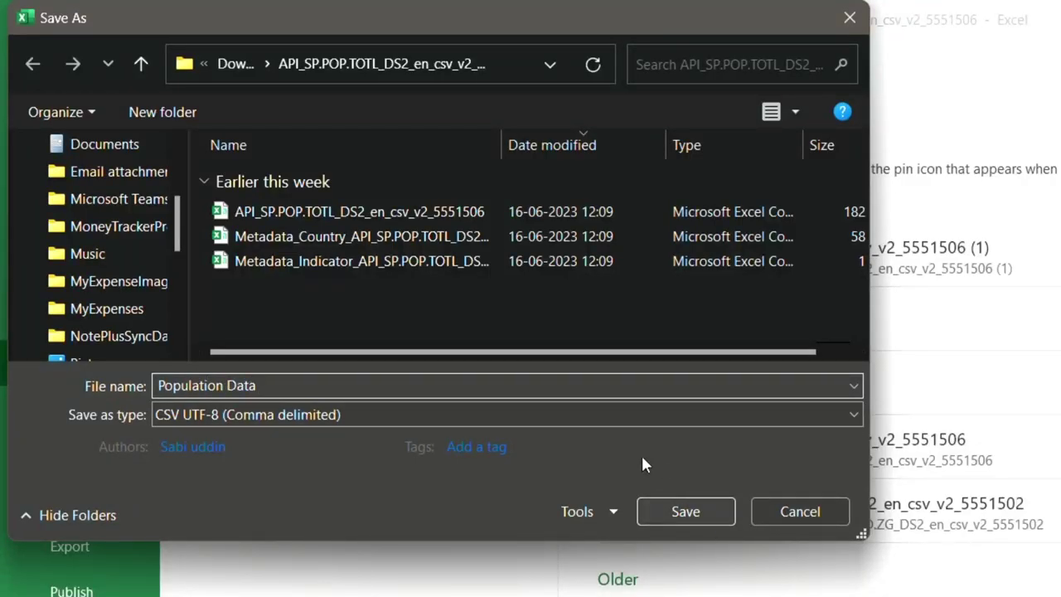
left_click(685, 511)
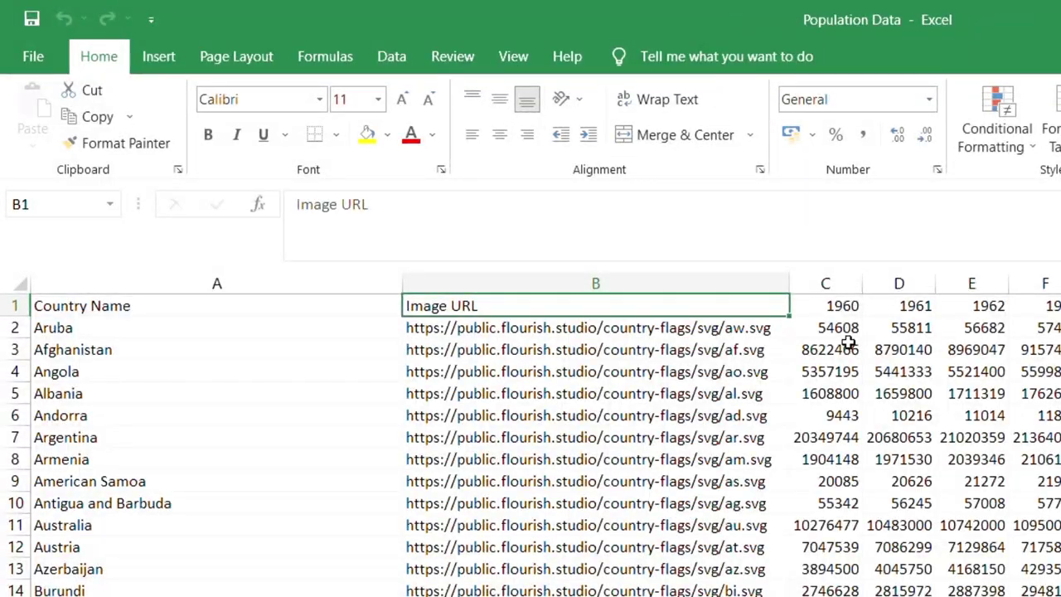
left_click(839, 331)
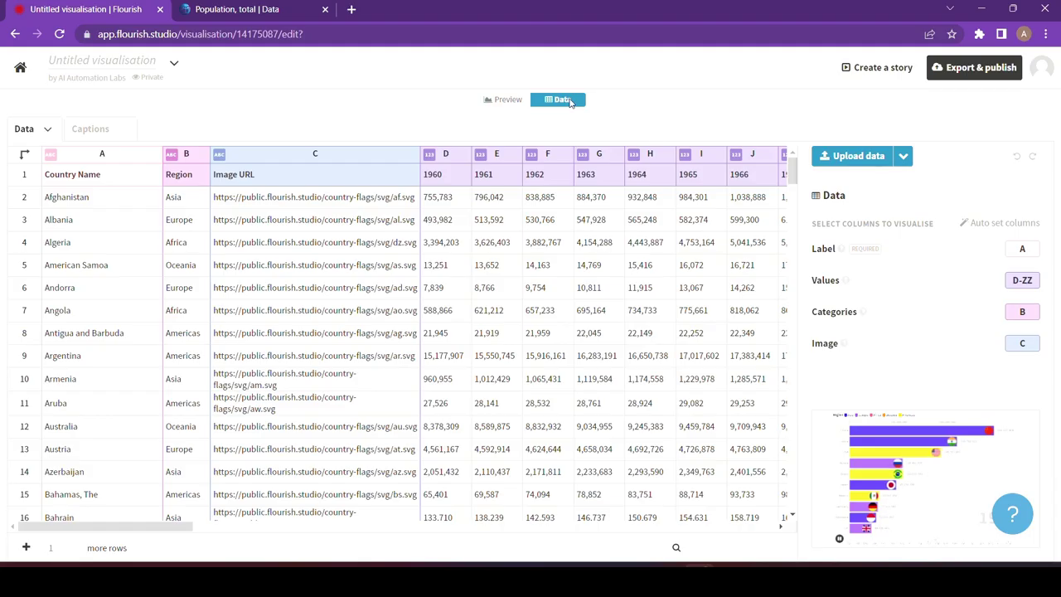
- Upload and import the Population Data CSV into the Flourish data editor
left_click(864, 157)
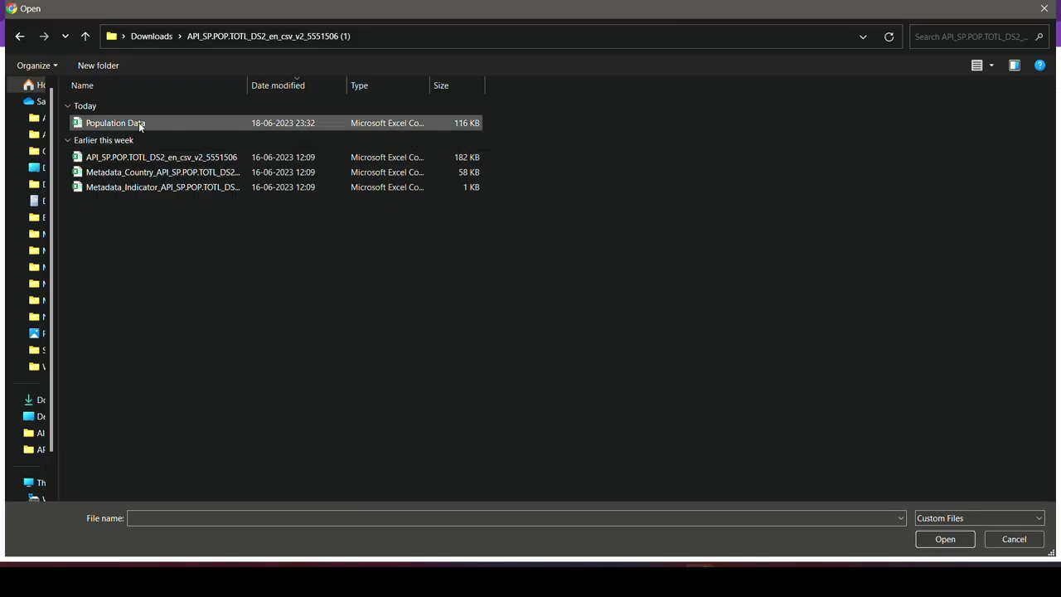
left_click(164, 122)
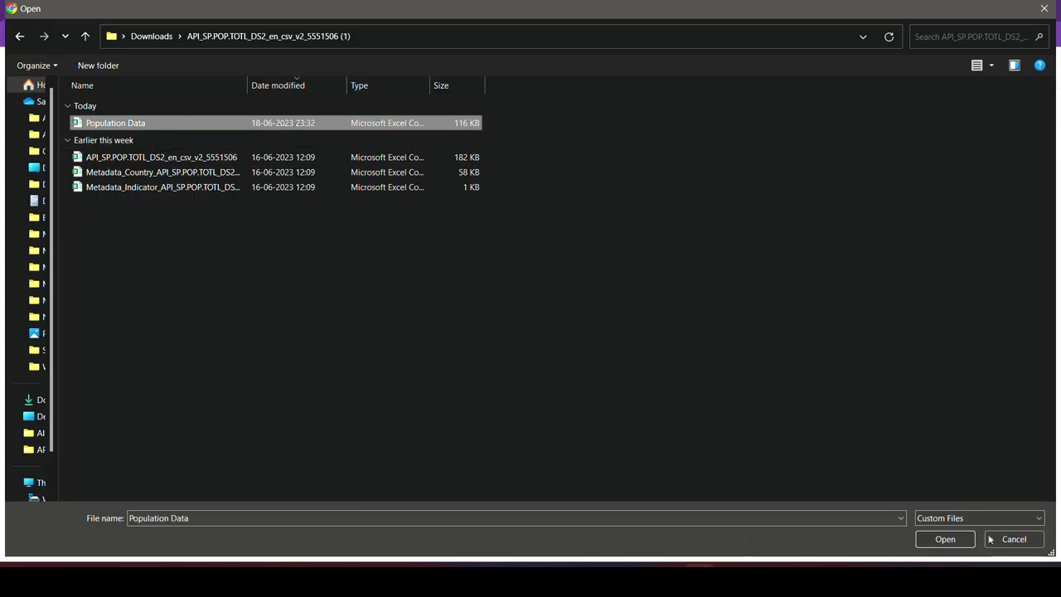
left_click(944, 539)
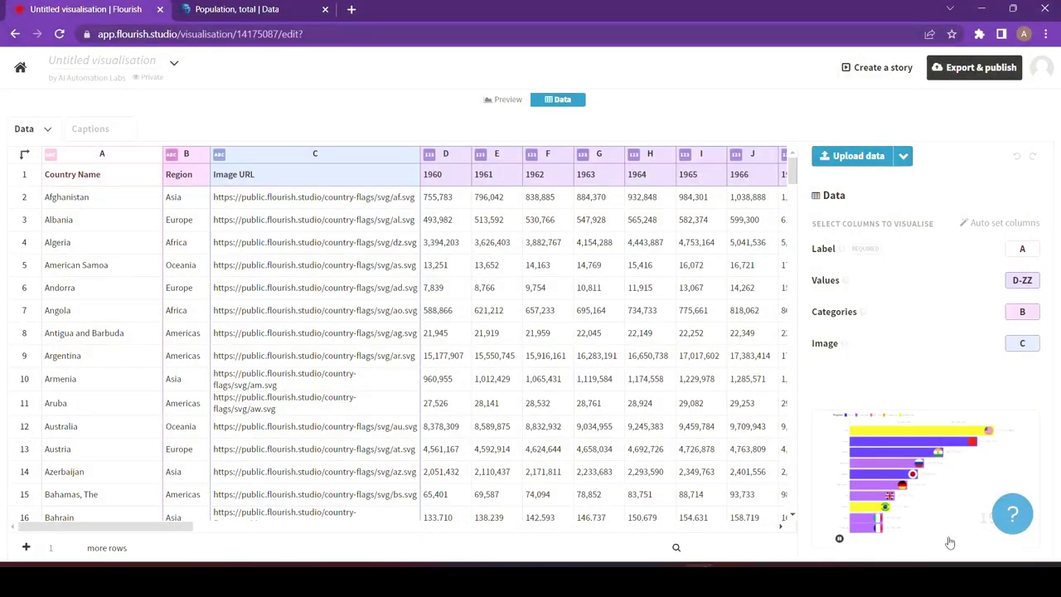
left_click(410, 315)
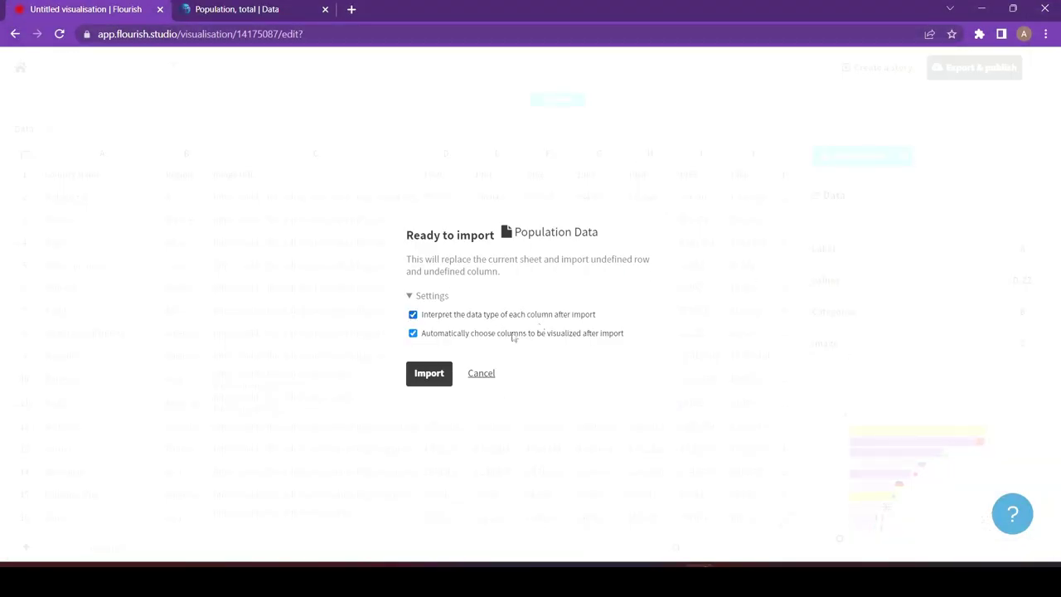
left_click(429, 374)
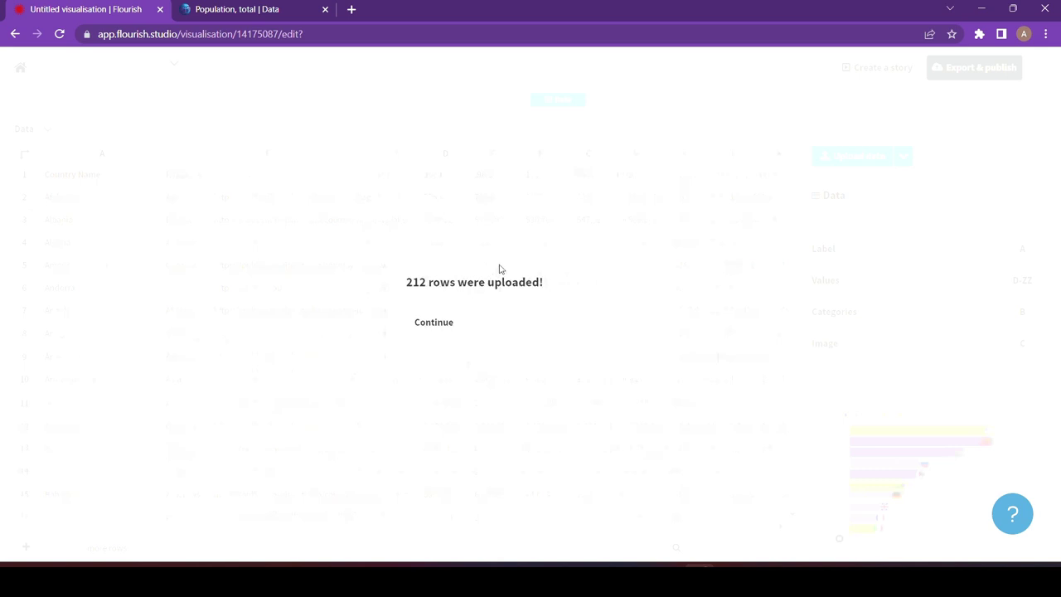
left_click(431, 325)
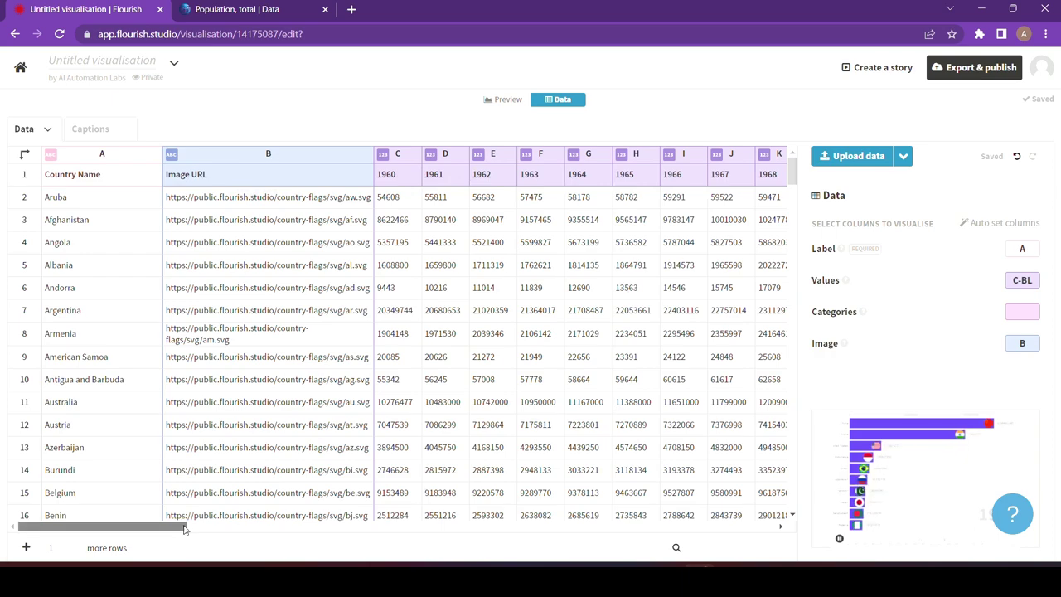
- Scroll the data grid back to Country Name and 1960, then preview the race
left_click_drag(182, 526, 774, 530)
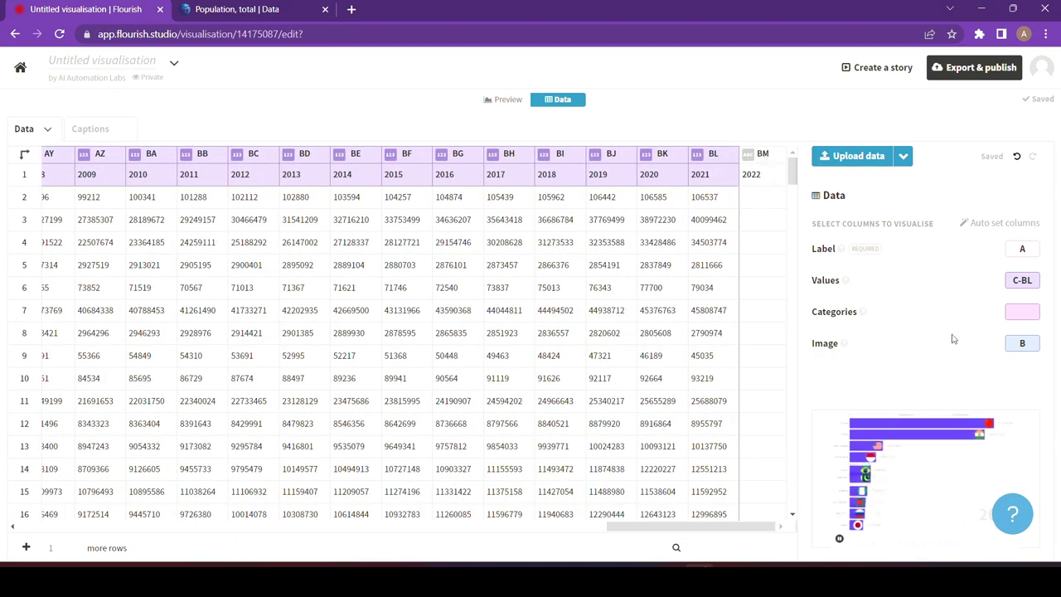
left_click(1022, 253)
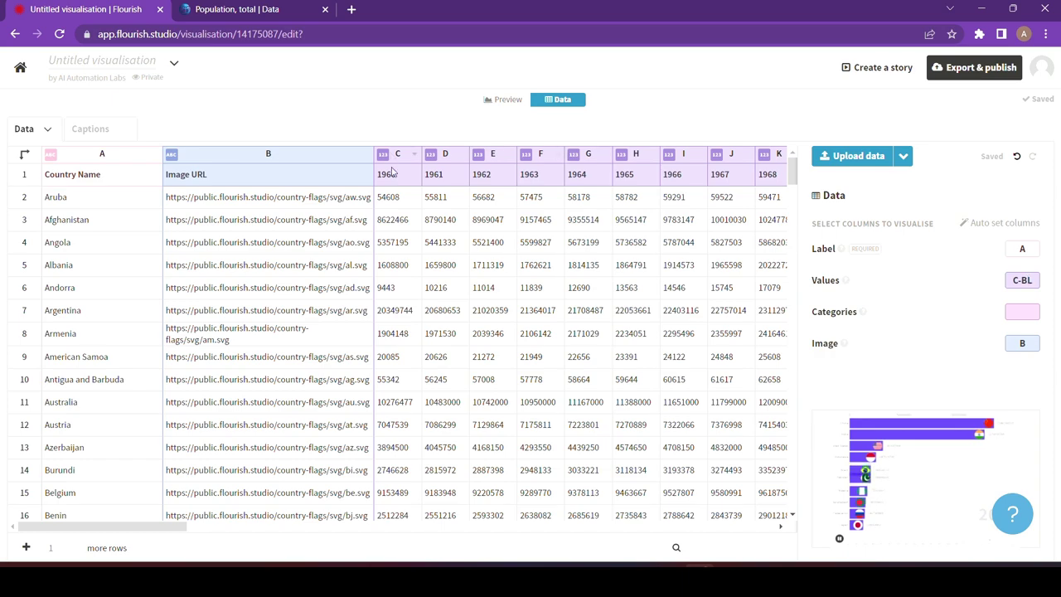
left_click_drag(154, 526, 743, 530)
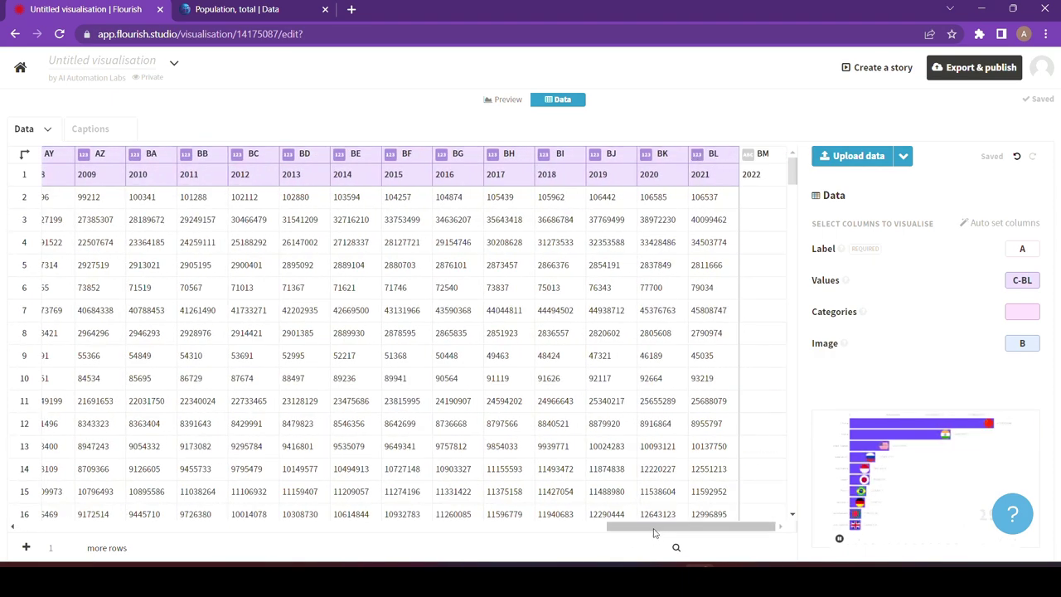
left_click_drag(663, 527, 75, 527)
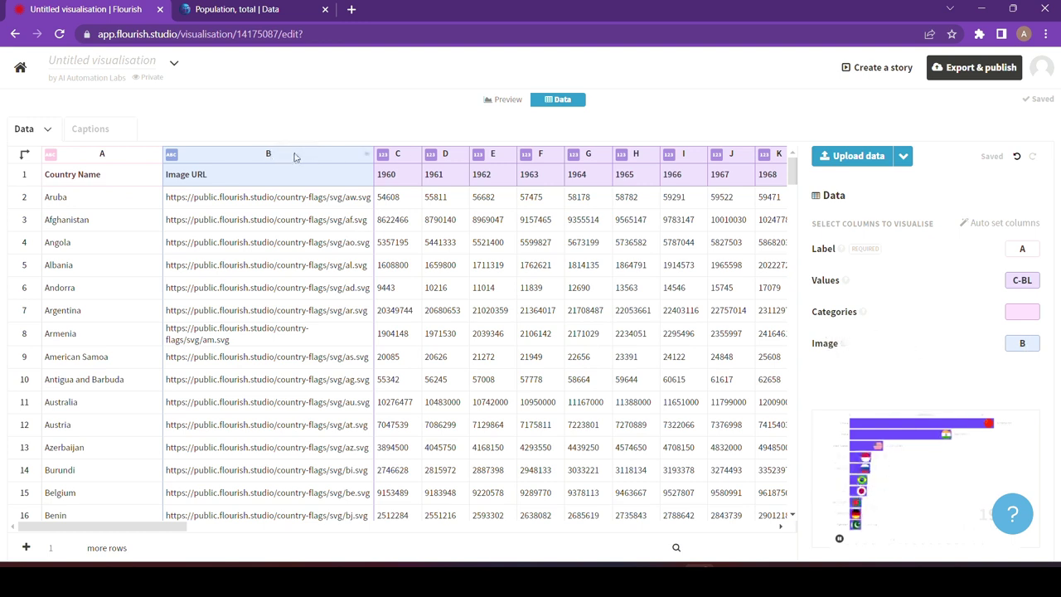
left_click(508, 99)
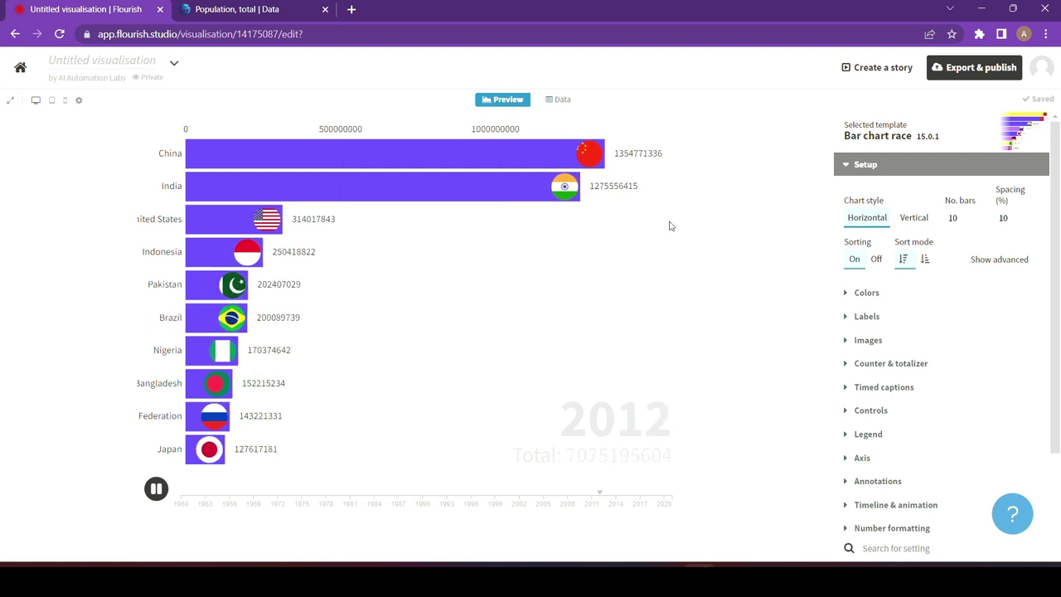
- Keep the race horizontal and set the number of bars to 15
left_click(913, 218)
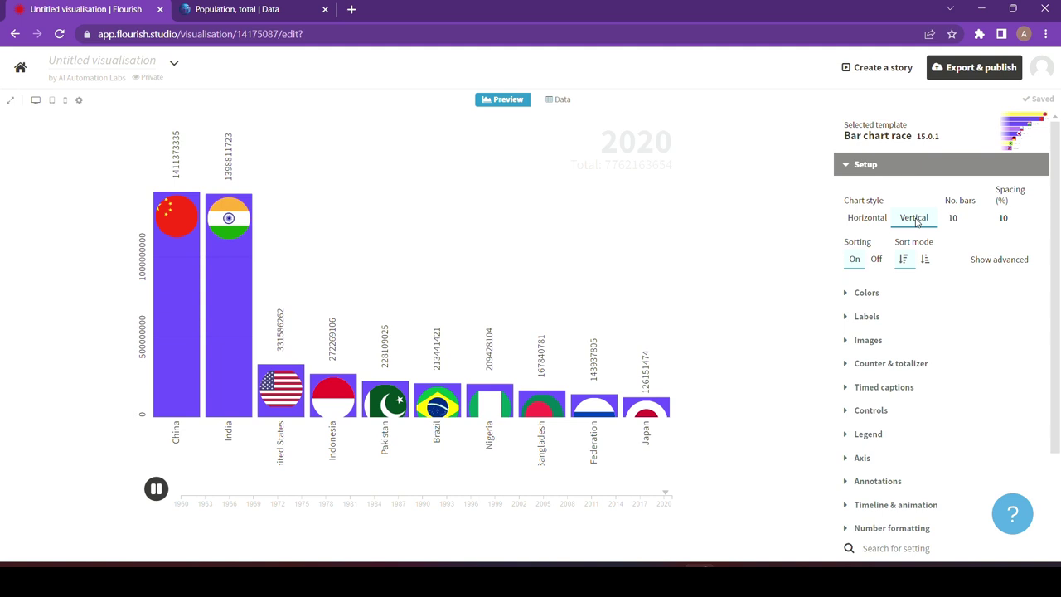
left_click(867, 219)
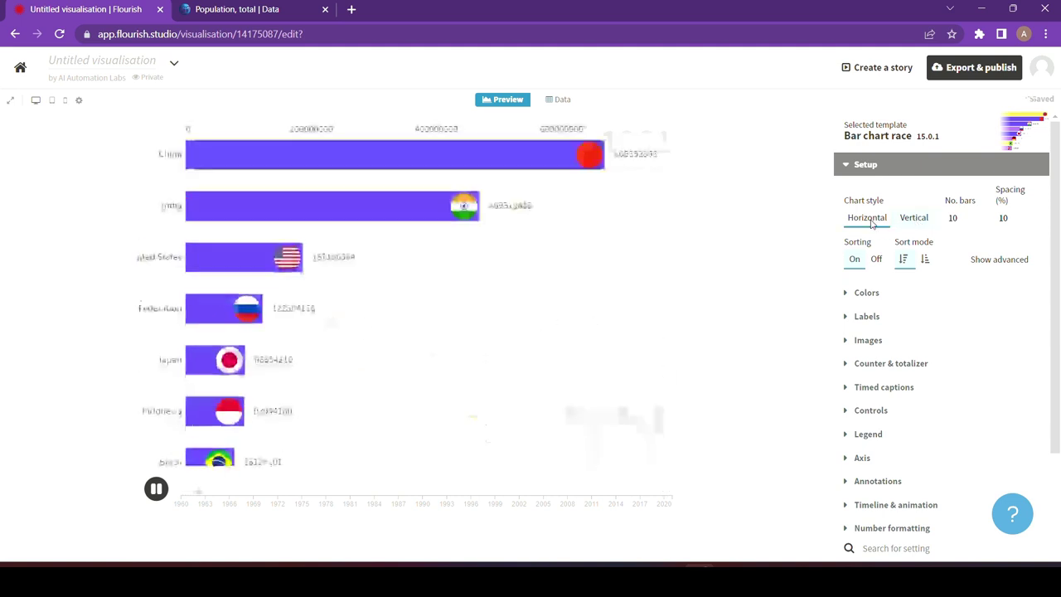
left_click(982, 215)
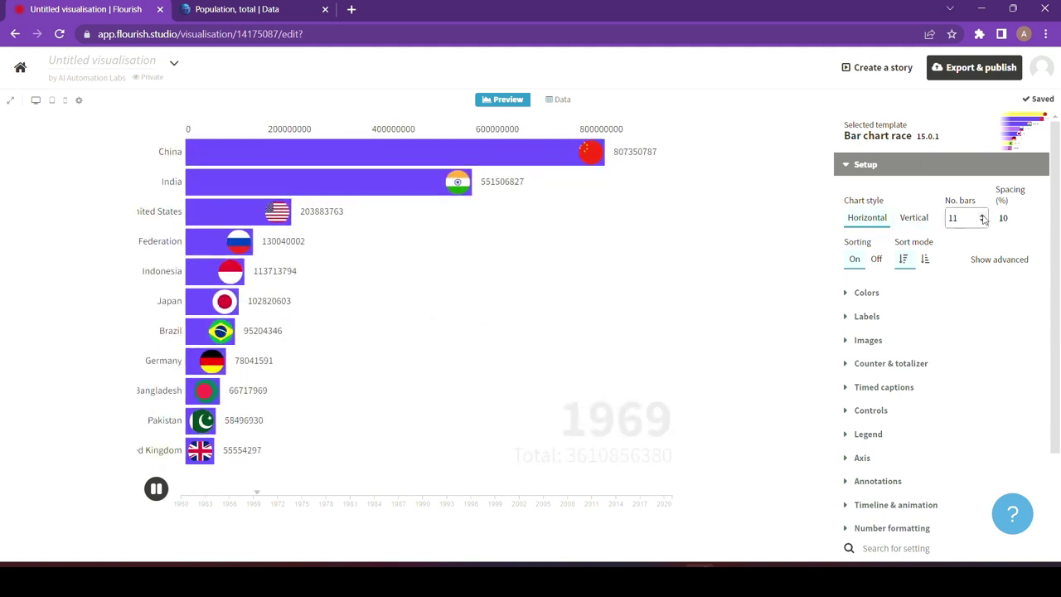
left_click(982, 217)
left_click(982, 217)
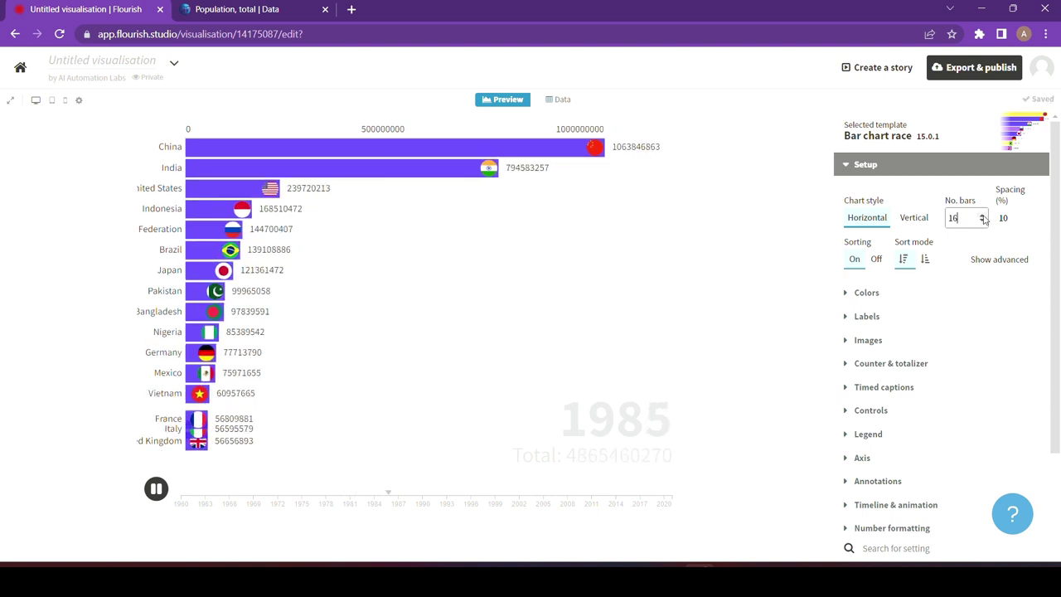
left_click(1032, 215)
left_click(1033, 215)
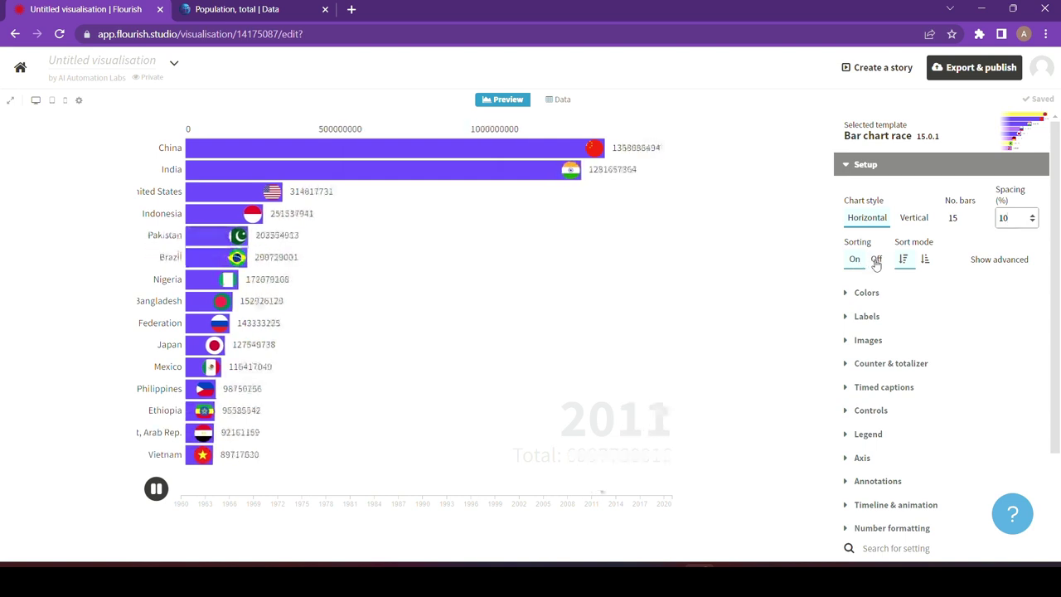
- Keep sorting on in descending order and reveal the advanced setup options
left_click(876, 261)
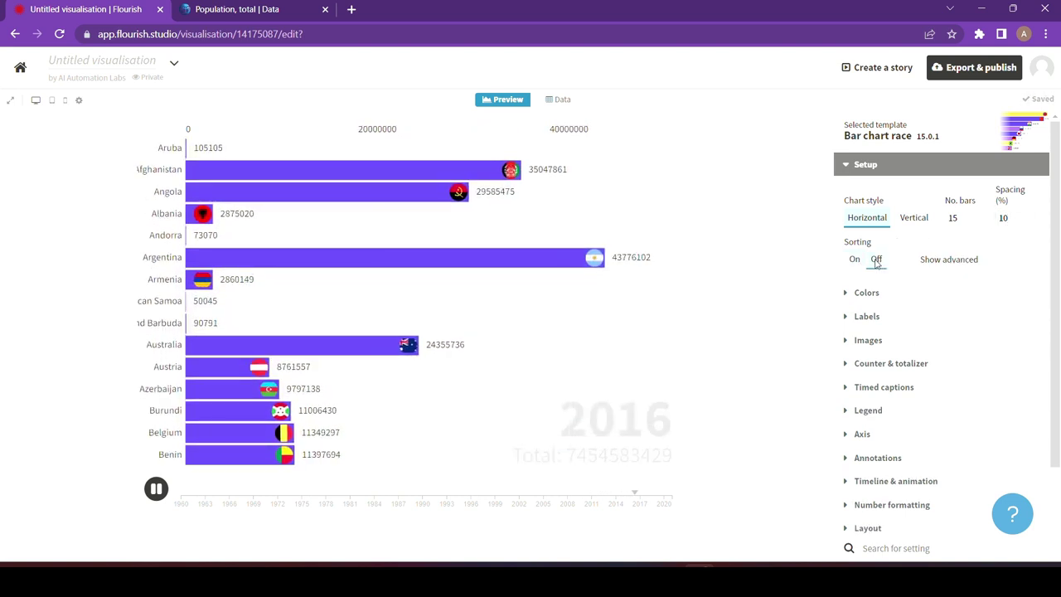
left_click(854, 259)
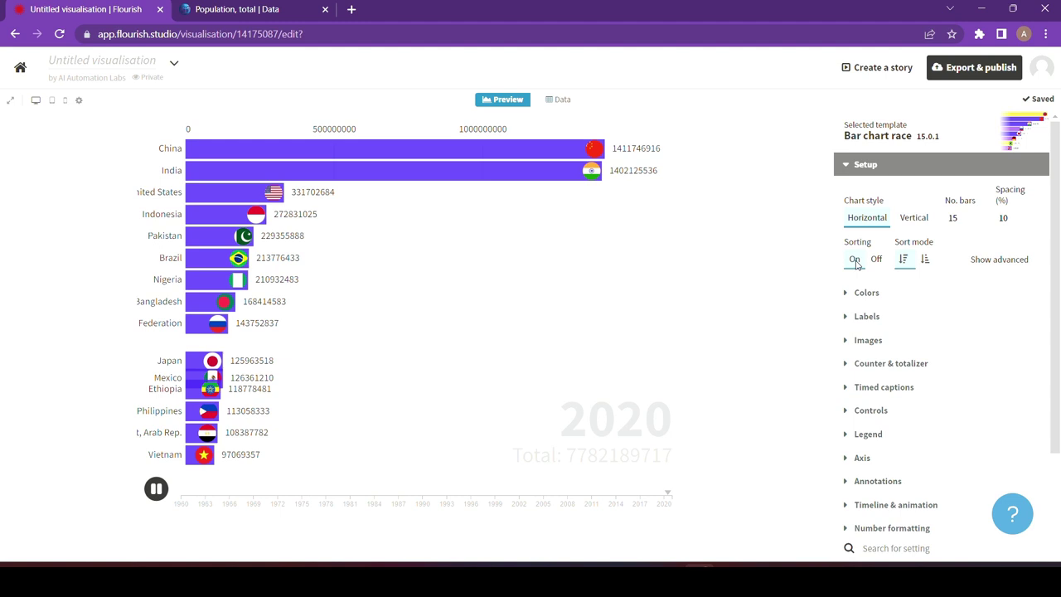
left_click(924, 260)
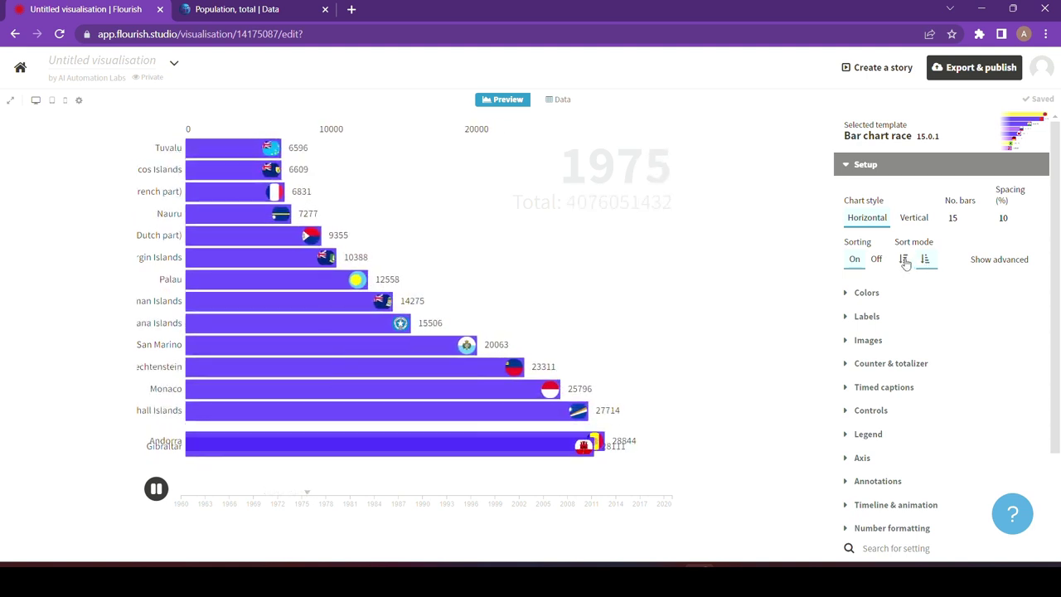
left_click(905, 261)
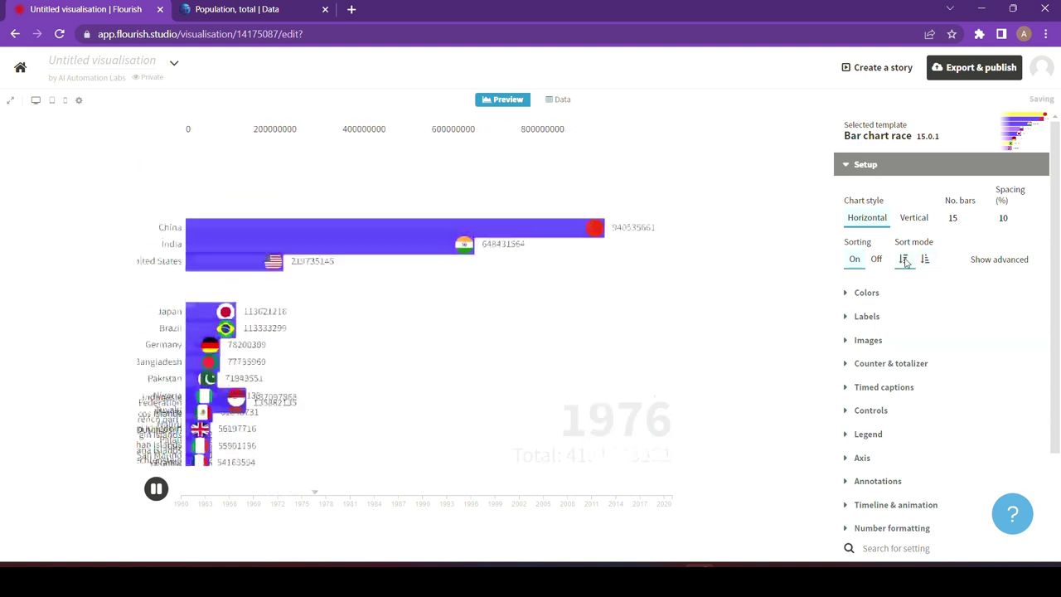
left_click(958, 260)
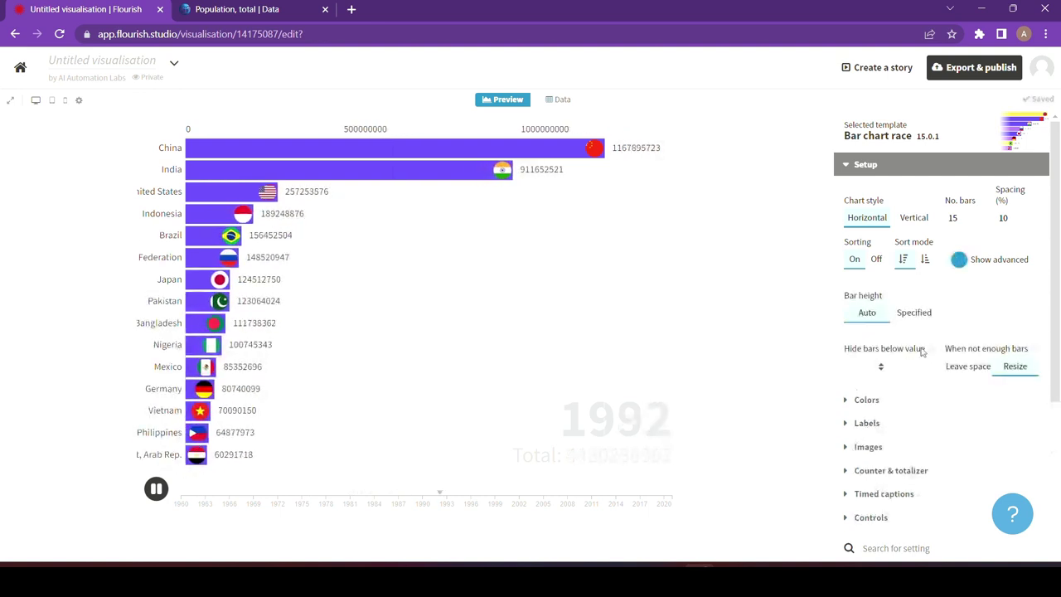
- Hide advanced options, pick a colour palette, and set Color mode to By bar
left_click(959, 260)
left_click(888, 296)
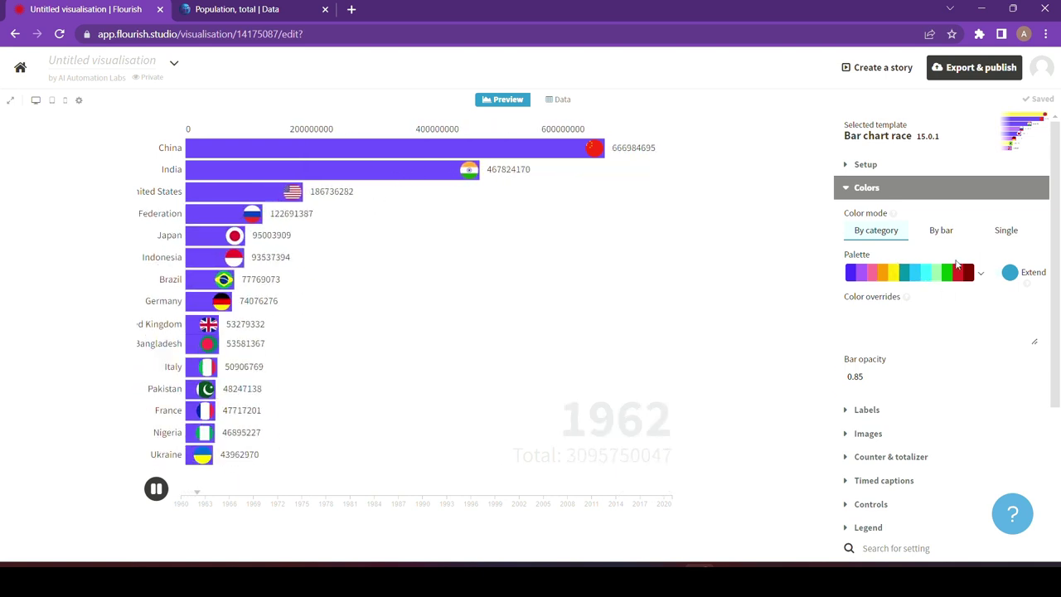
left_click(957, 272)
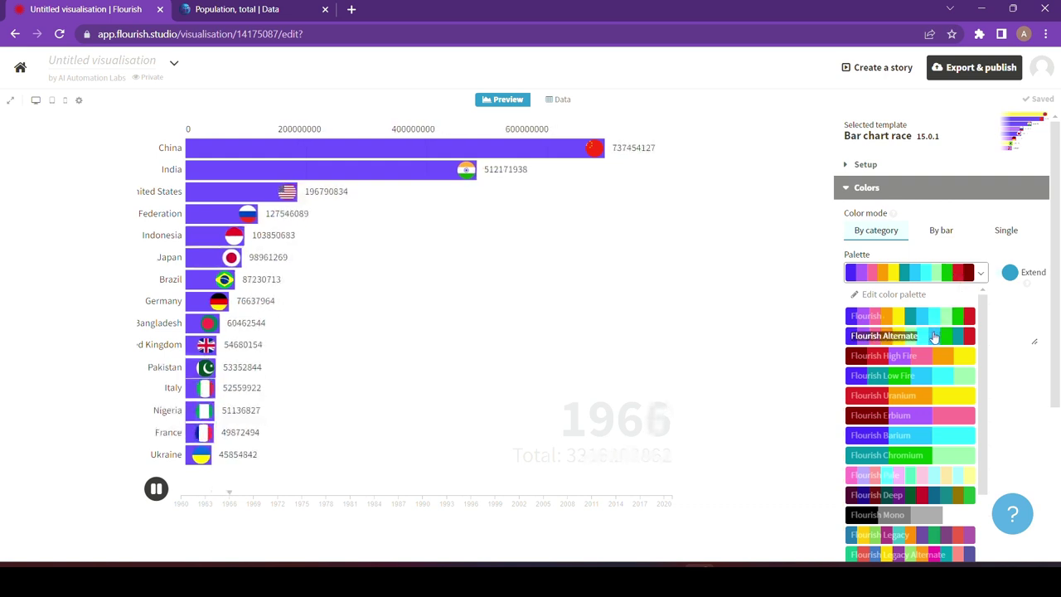
left_click(933, 332)
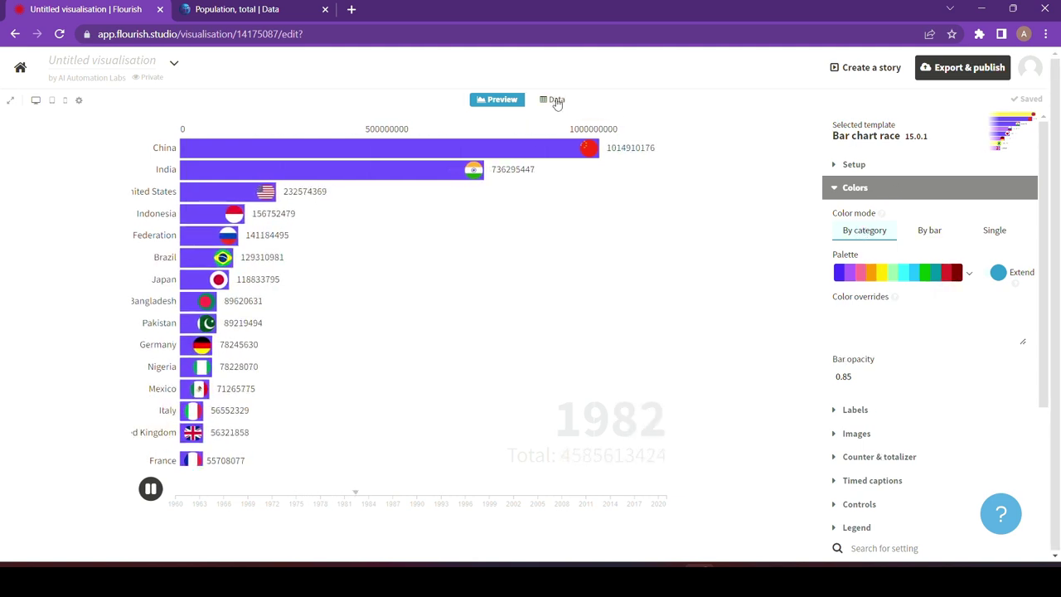
left_click(556, 100)
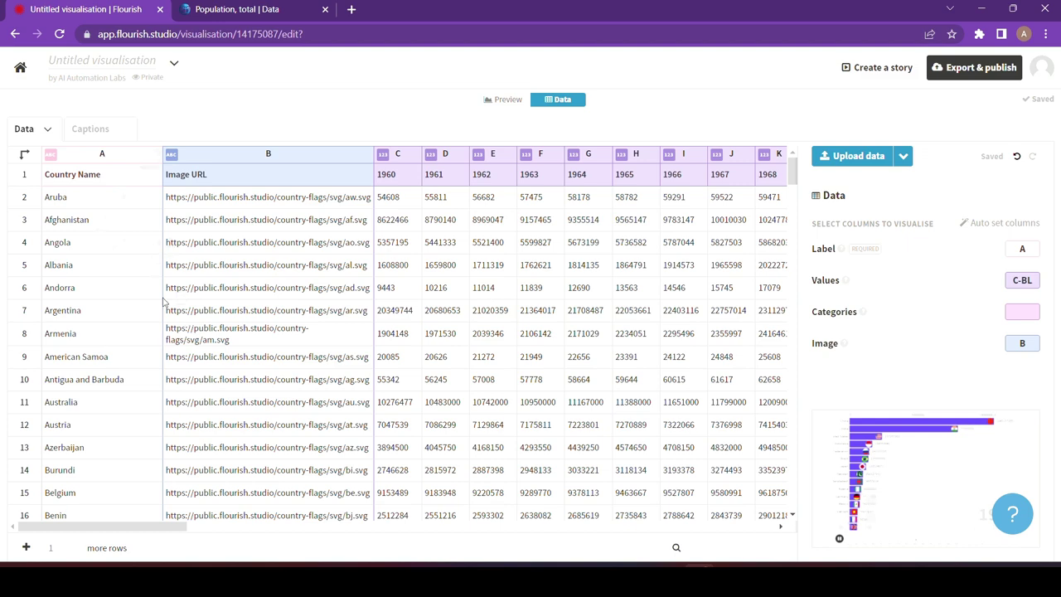
left_click(508, 101)
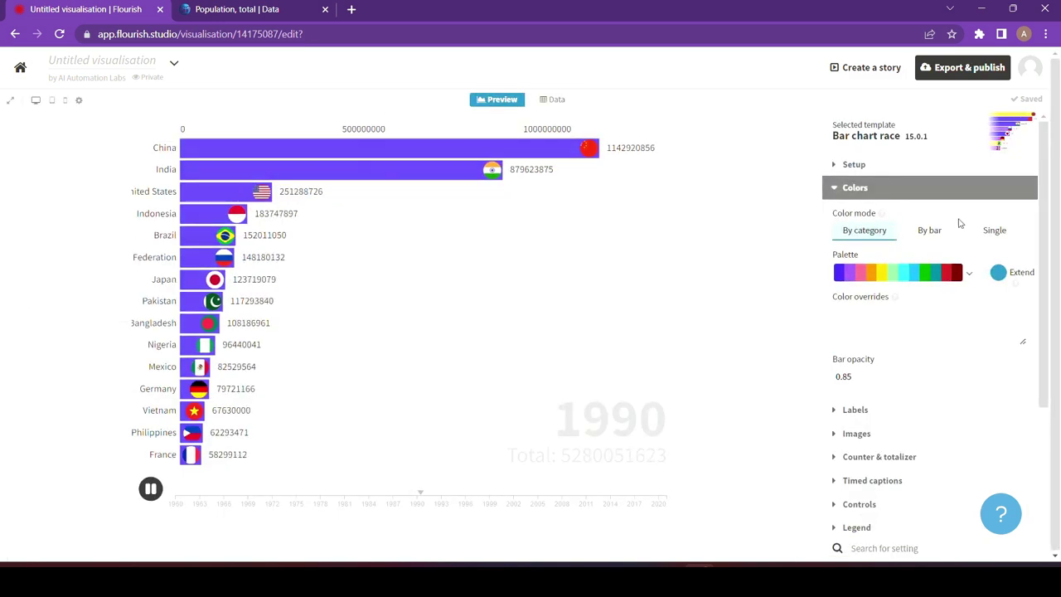
left_click(936, 232)
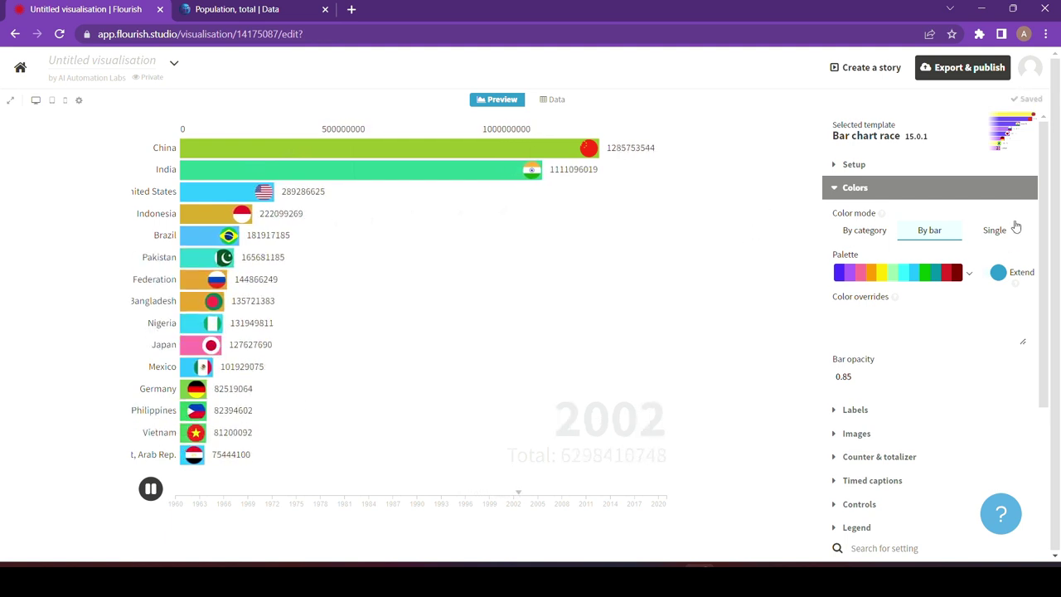
- Set Labels mode to 'Labels on bars (images in axis)'
scroll(901, 288, "down", 2)
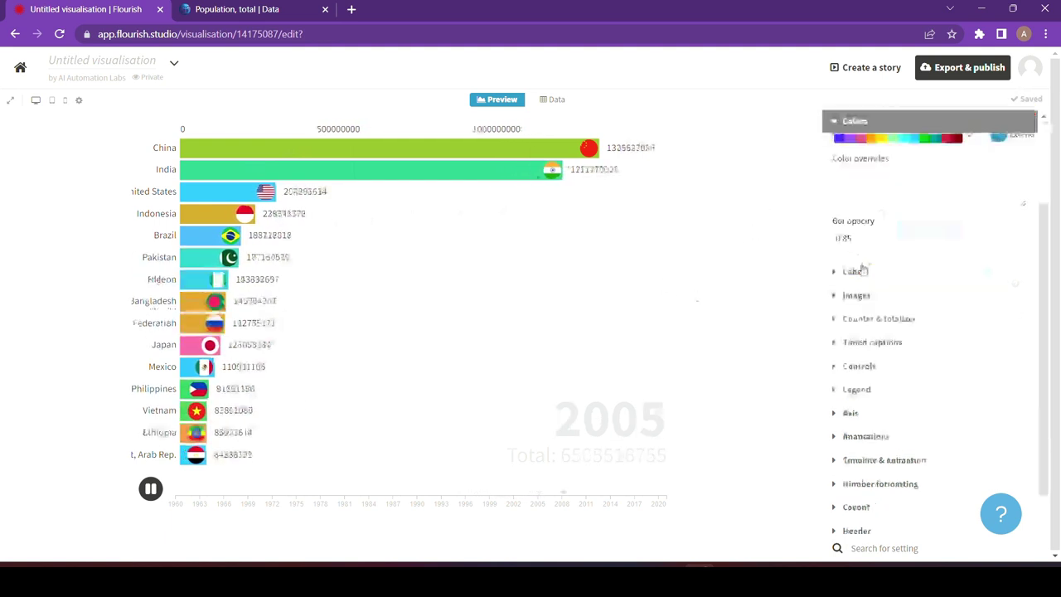
left_click(902, 273)
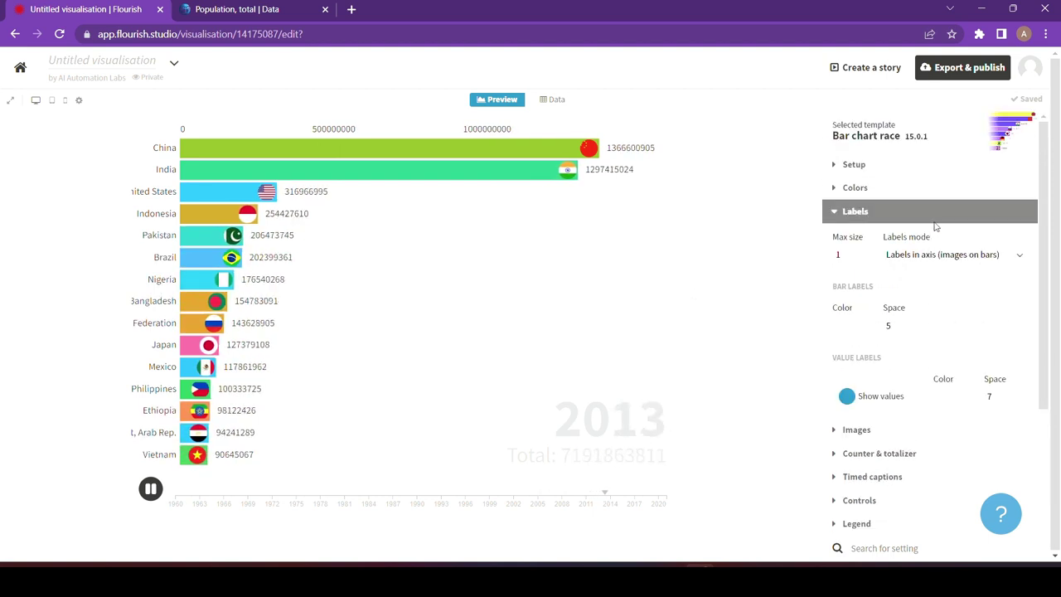
left_click(981, 256)
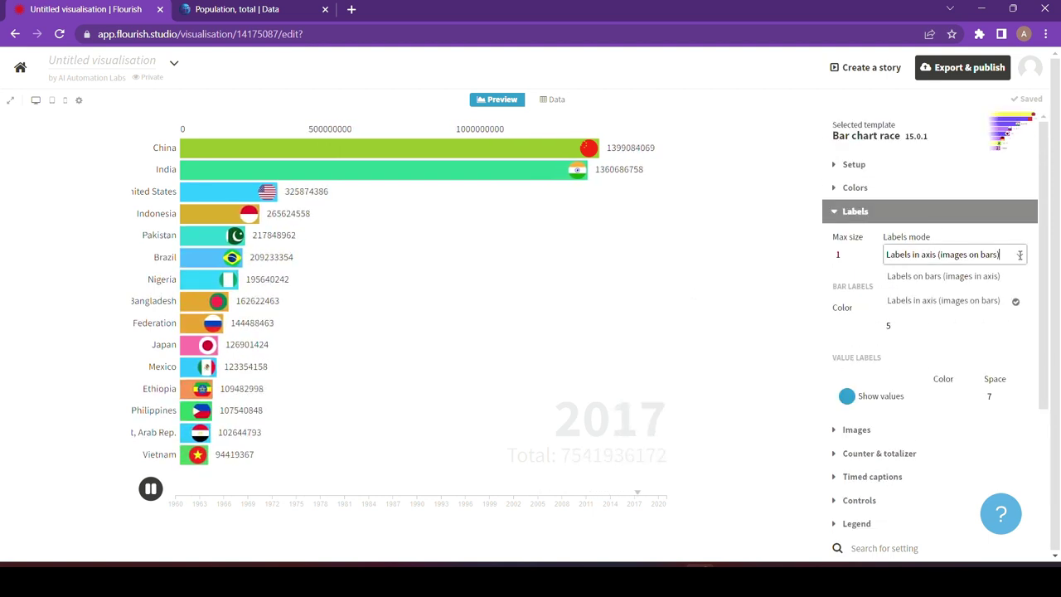
left_click(986, 279)
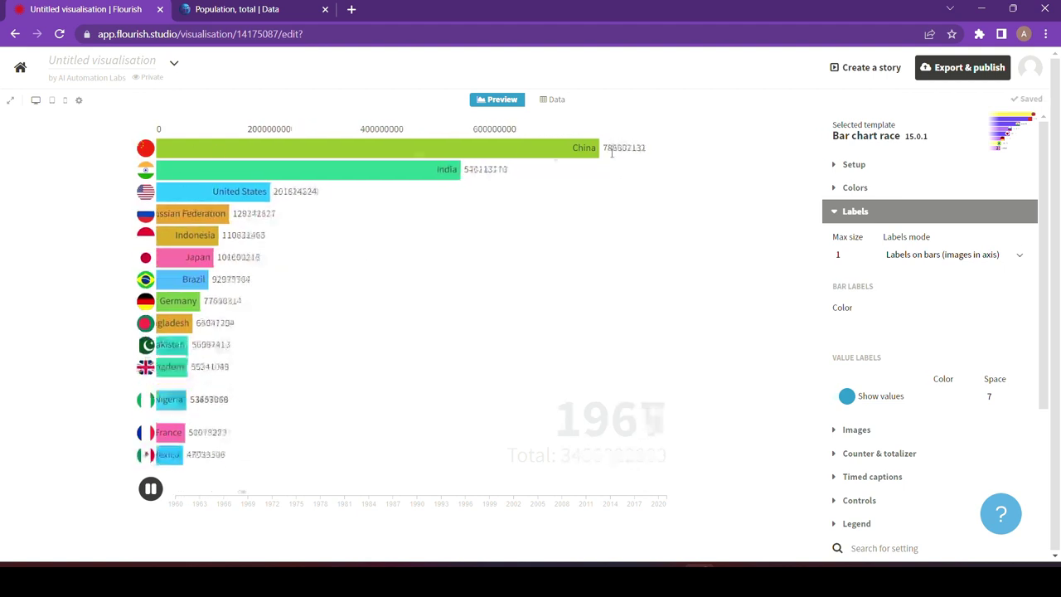
- Set the flag image Shape to Circle
left_click(899, 213)
left_click(862, 235)
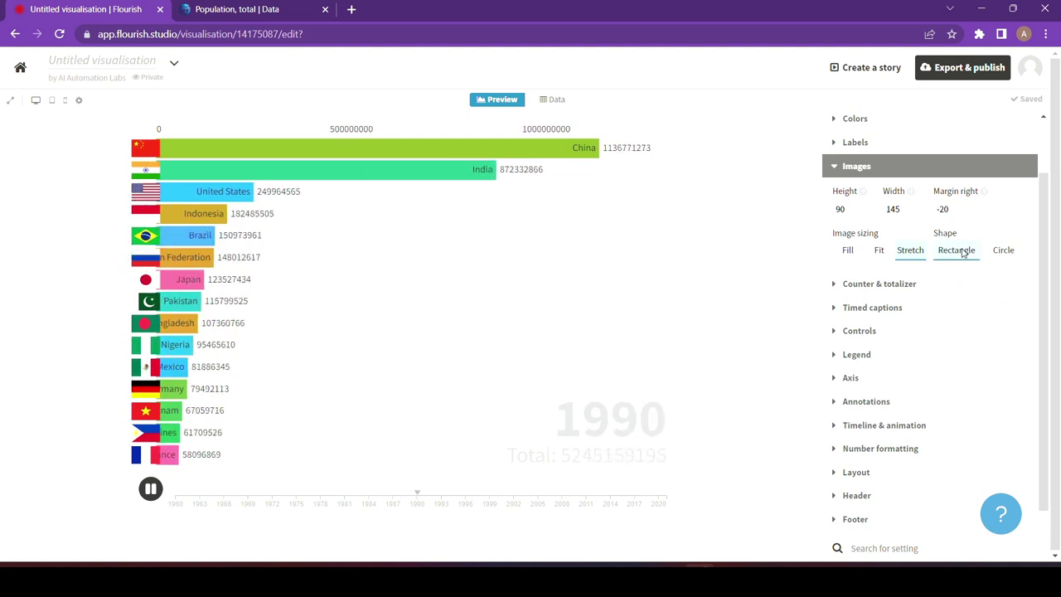
left_click(1000, 251)
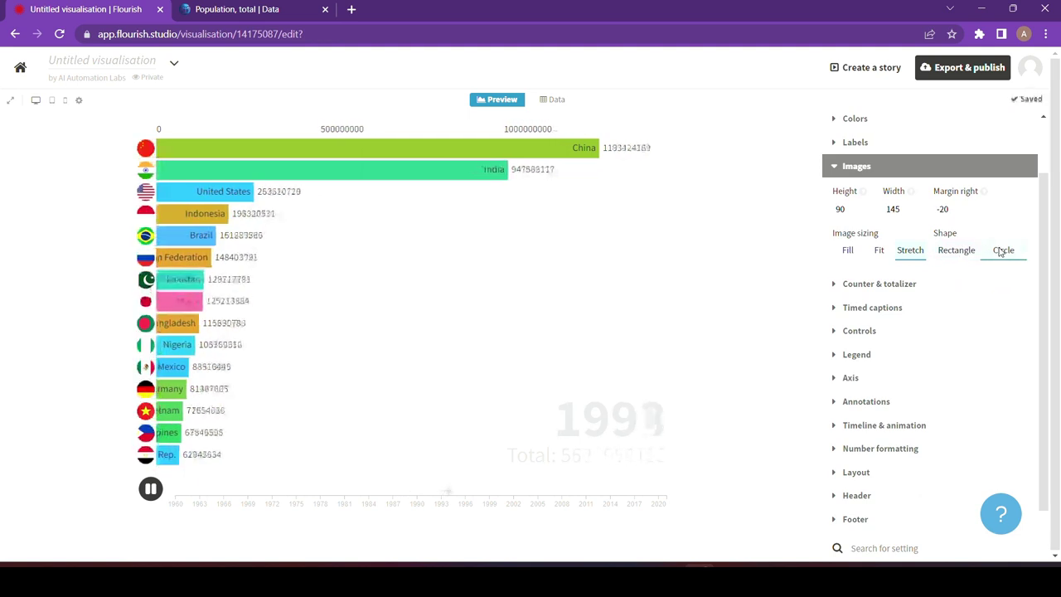
- Make the year counter grey and set its size to 8
left_click(849, 283)
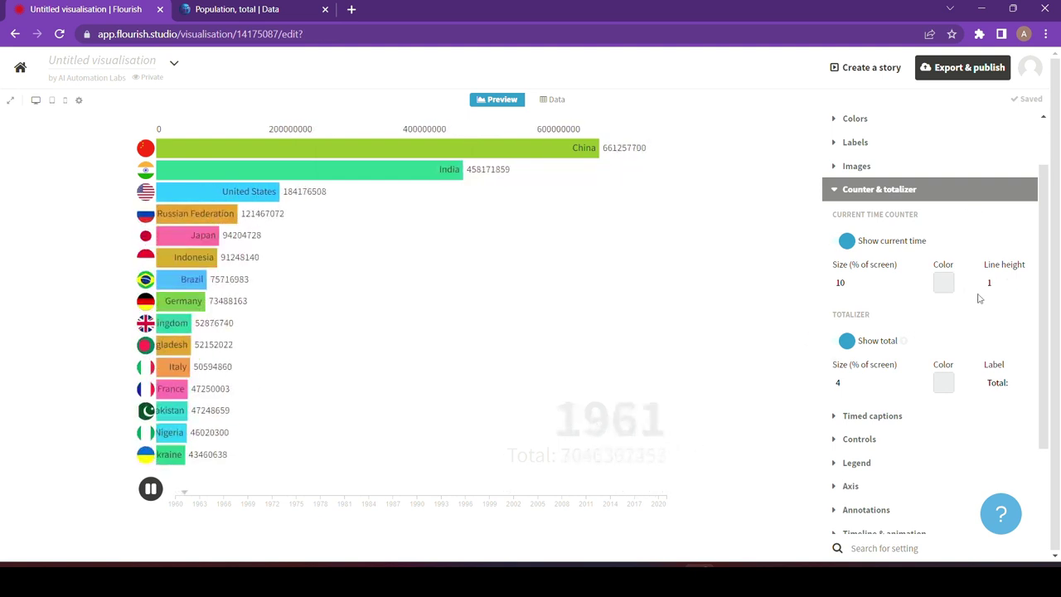
left_click(943, 382)
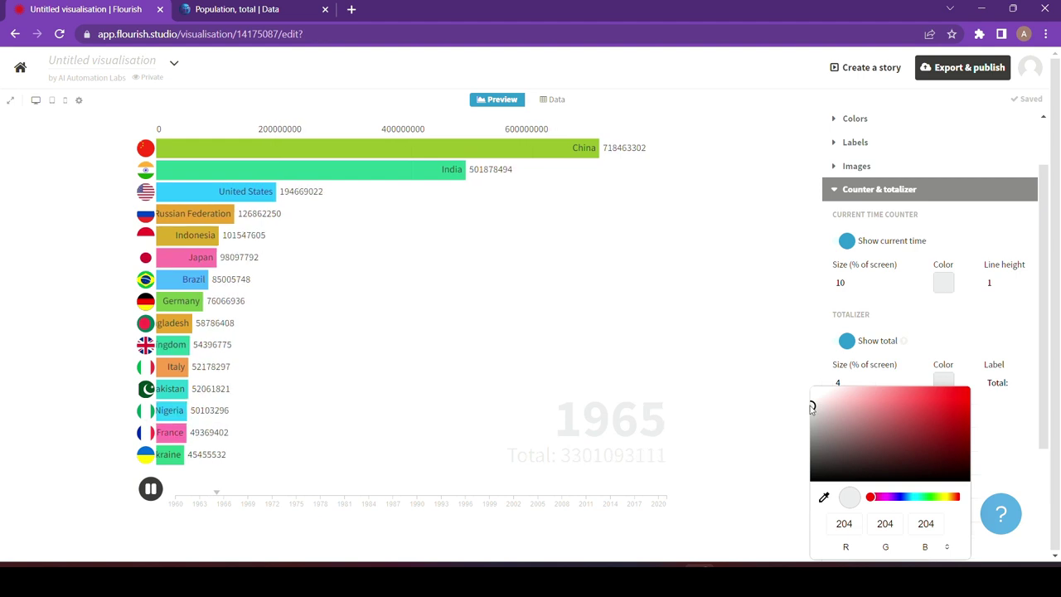
left_click_drag(811, 407, 817, 440)
left_click(984, 320)
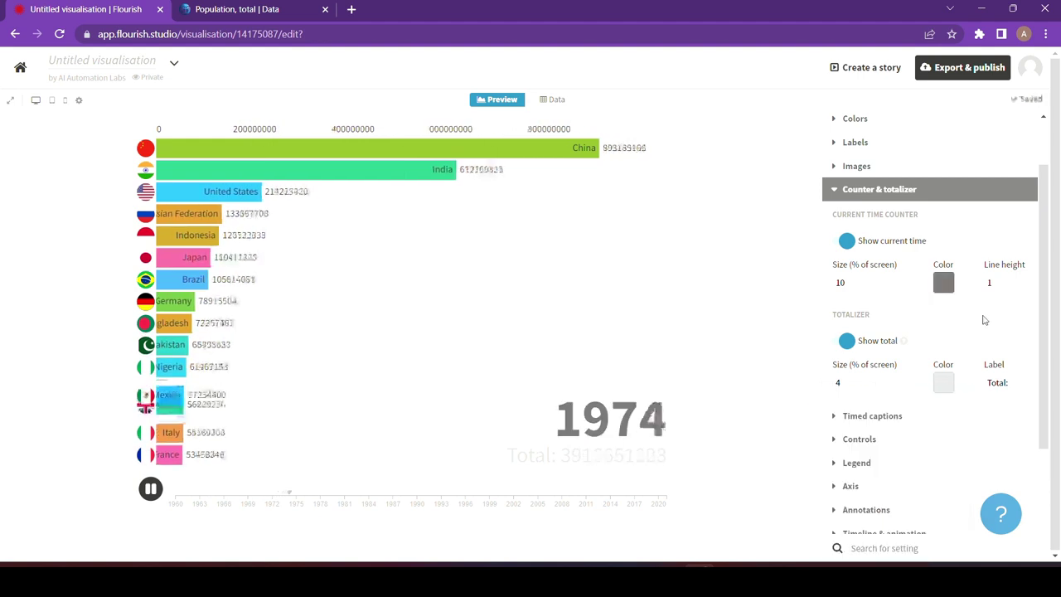
left_click(870, 280)
left_click(869, 280)
left_click(869, 281)
left_click(869, 280)
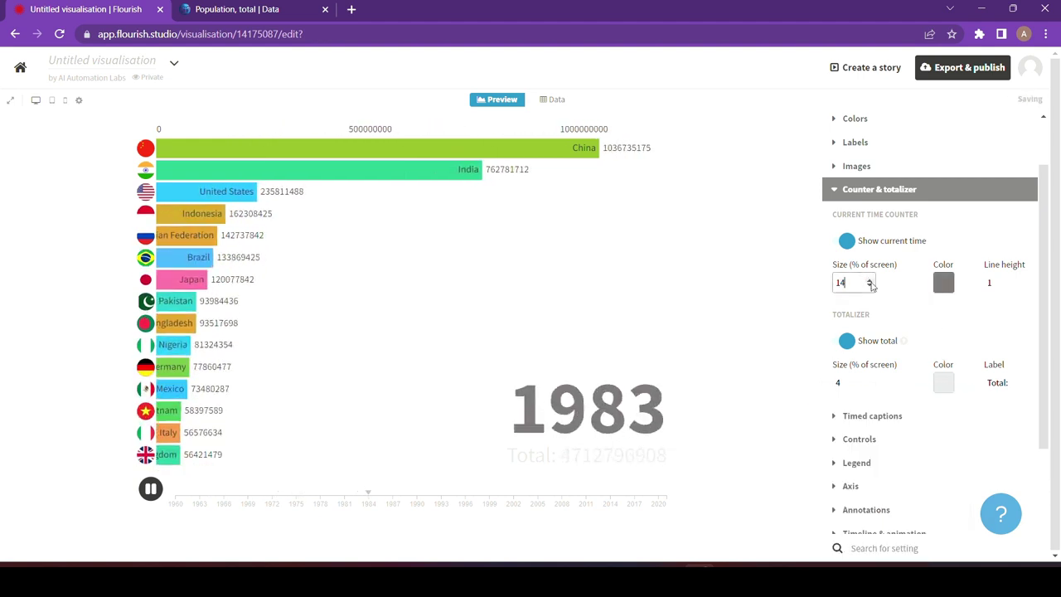
left_click(869, 285)
left_click(869, 285)
left_click(869, 286)
left_click(869, 286)
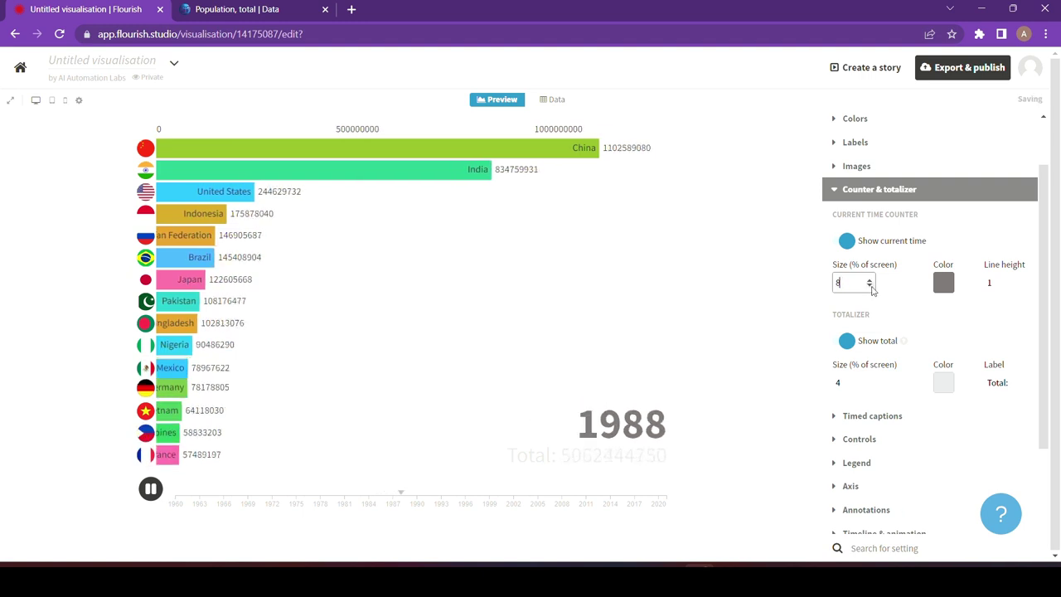
- Turn off Show total and raise the counter line height two steps
scroll(904, 303, "down", 1)
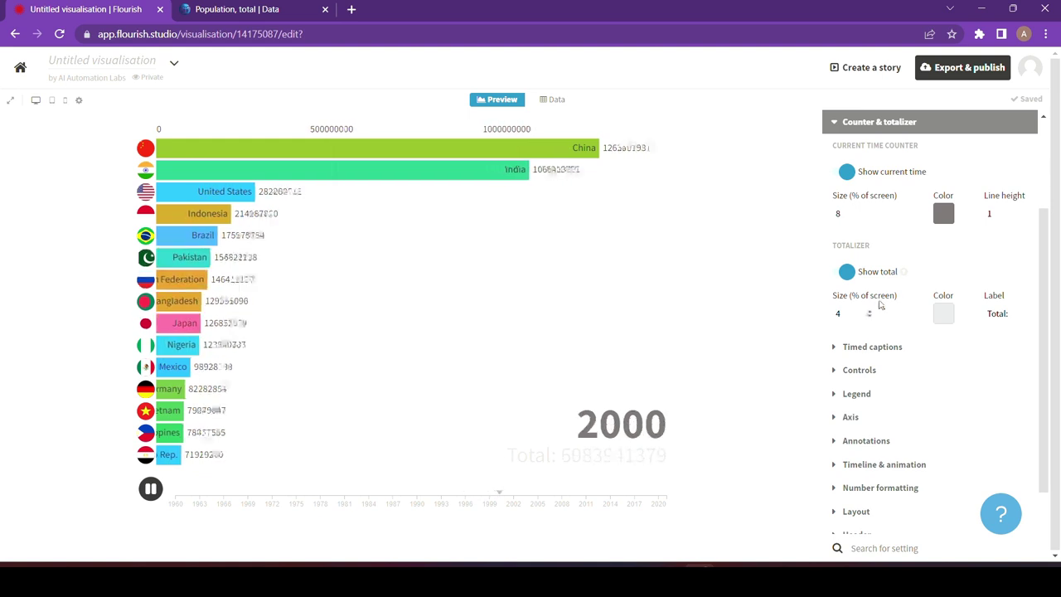
left_click(846, 272)
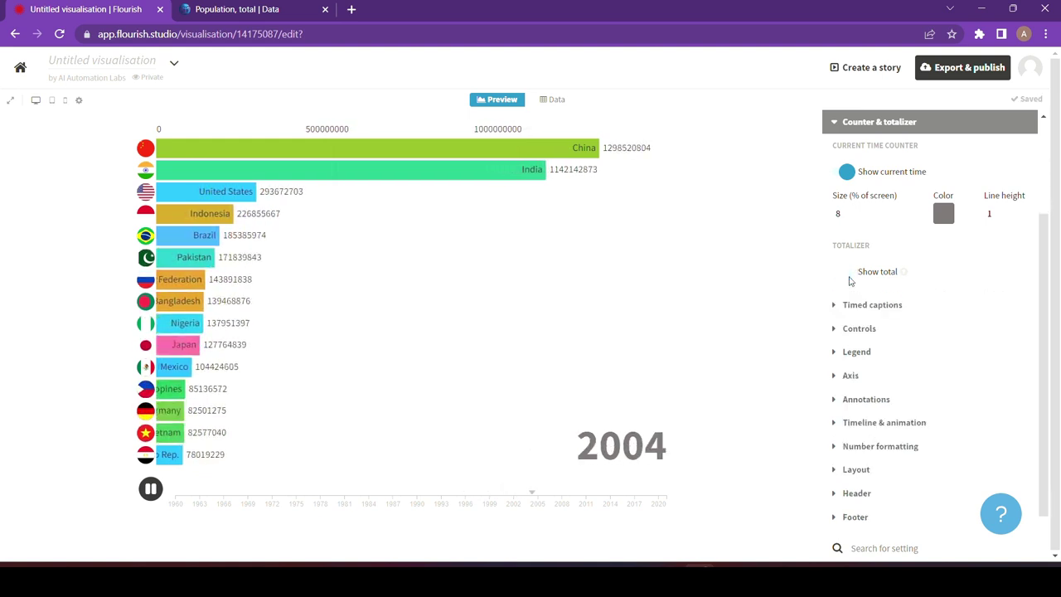
scroll(963, 268, "down", 1)
left_click(1022, 164)
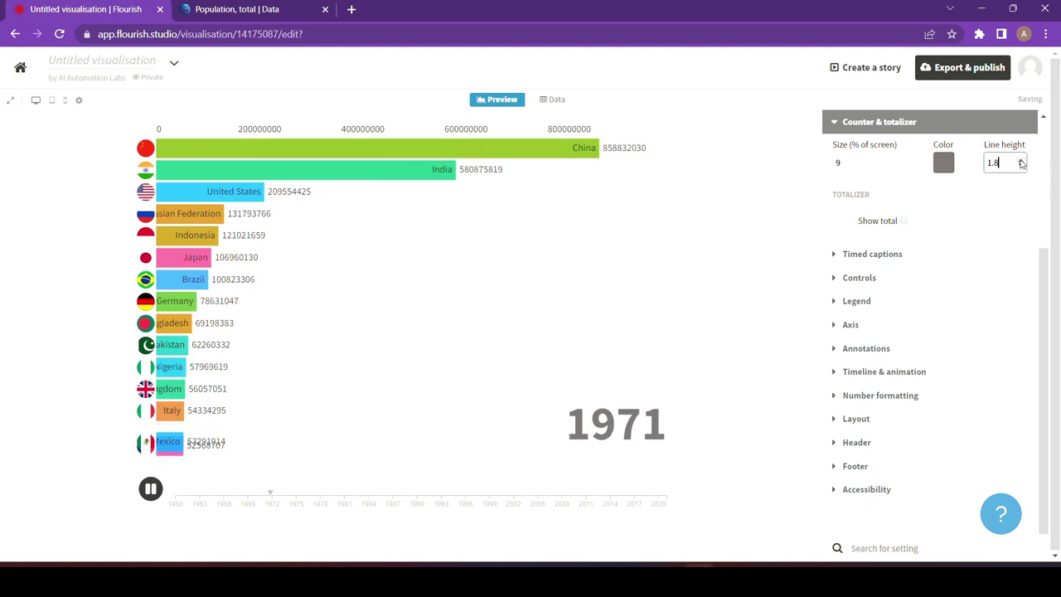
left_click(1021, 161)
- Enable Show sort control and test Lowest, then Highest sorting
left_click(859, 253)
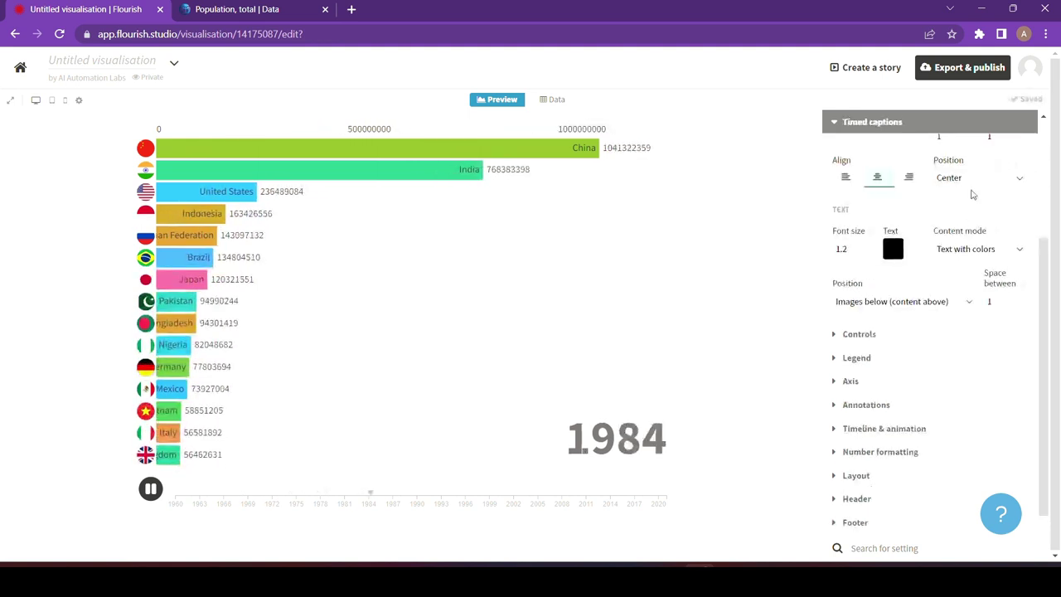
scroll(953, 198, "up", 2)
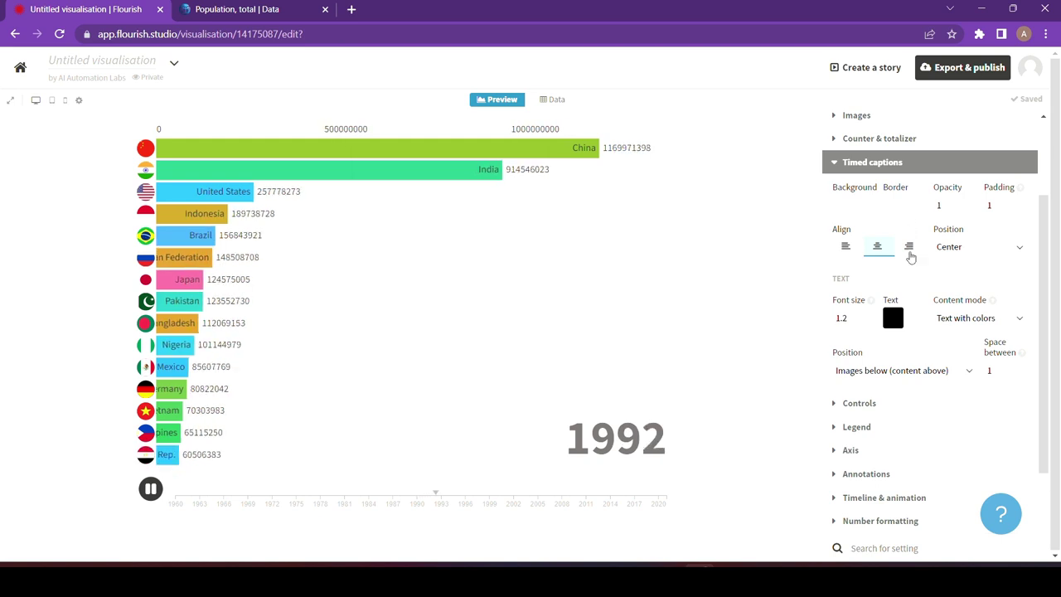
left_click(878, 402)
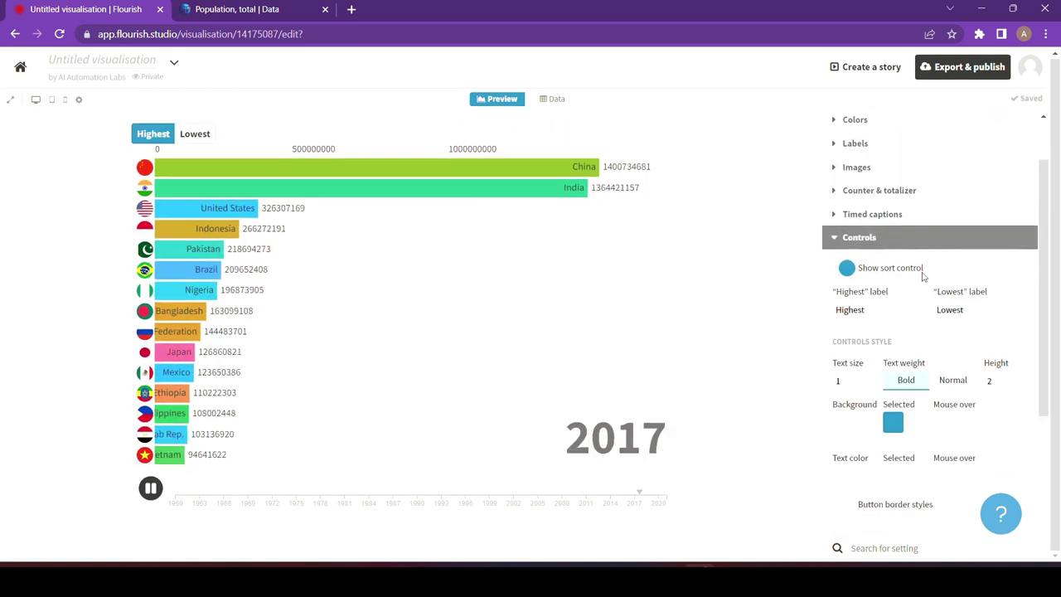
scroll(928, 281, "up", 2)
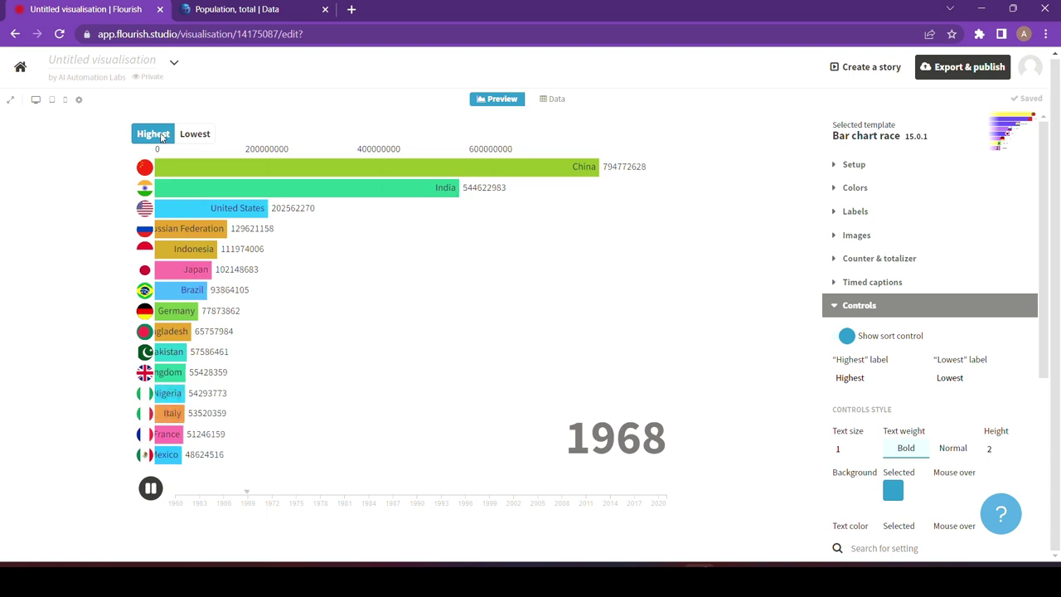
left_click(195, 134)
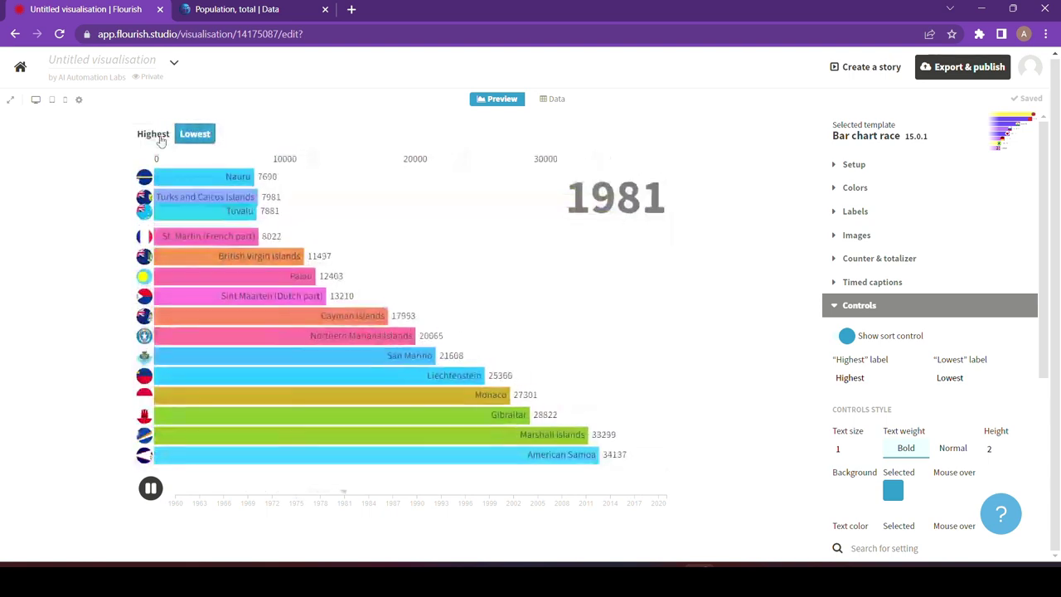
left_click(160, 137)
- Expand the Legend settings, look through them, and collapse them
scroll(957, 249, "down", 2)
scroll(965, 298, "down", 2)
left_click(961, 277)
scroll(937, 249, "up", 1)
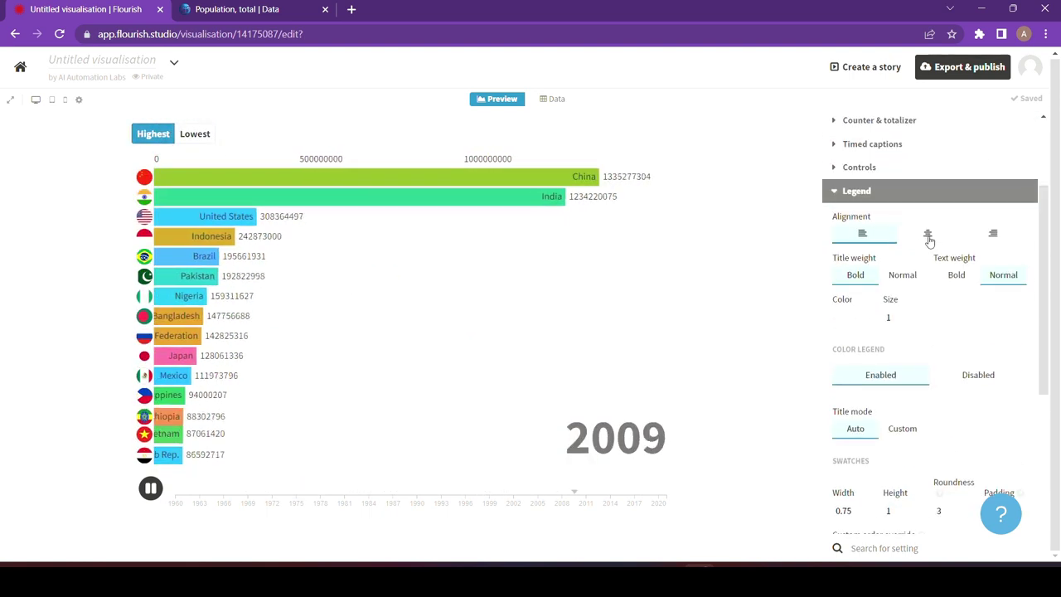
scroll(945, 348, "down", 3)
scroll(928, 396, "up", 3)
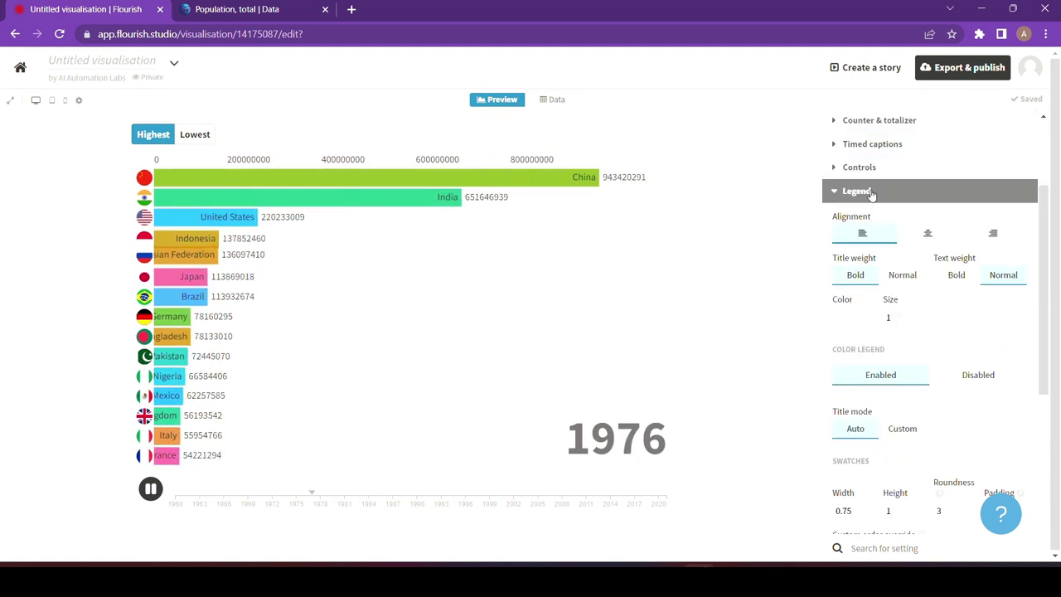
left_click(870, 192)
- Try a Fixed axis scale, then set it back to Dynamic
left_click(850, 324)
scroll(942, 266, "down", 2)
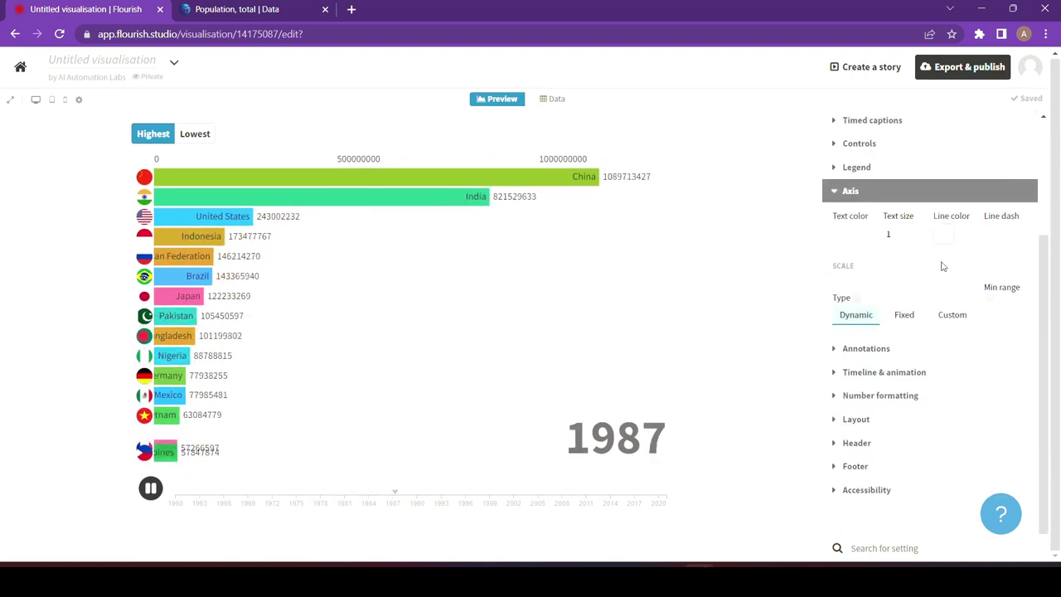
left_click(906, 319)
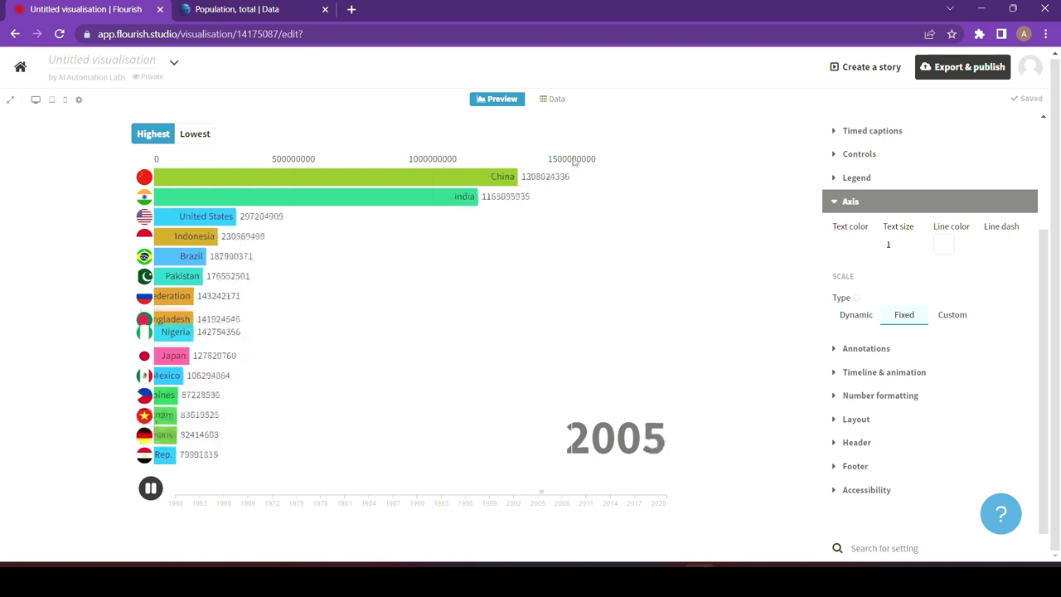
left_click(862, 316)
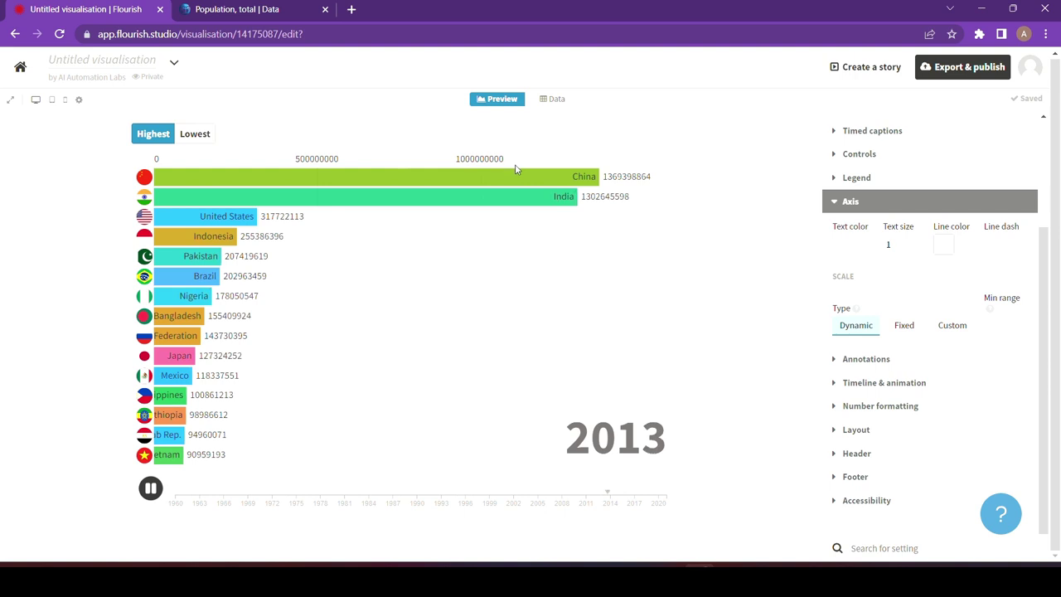
- Set the Timeline & animation duration to 60 seconds
left_click(928, 202)
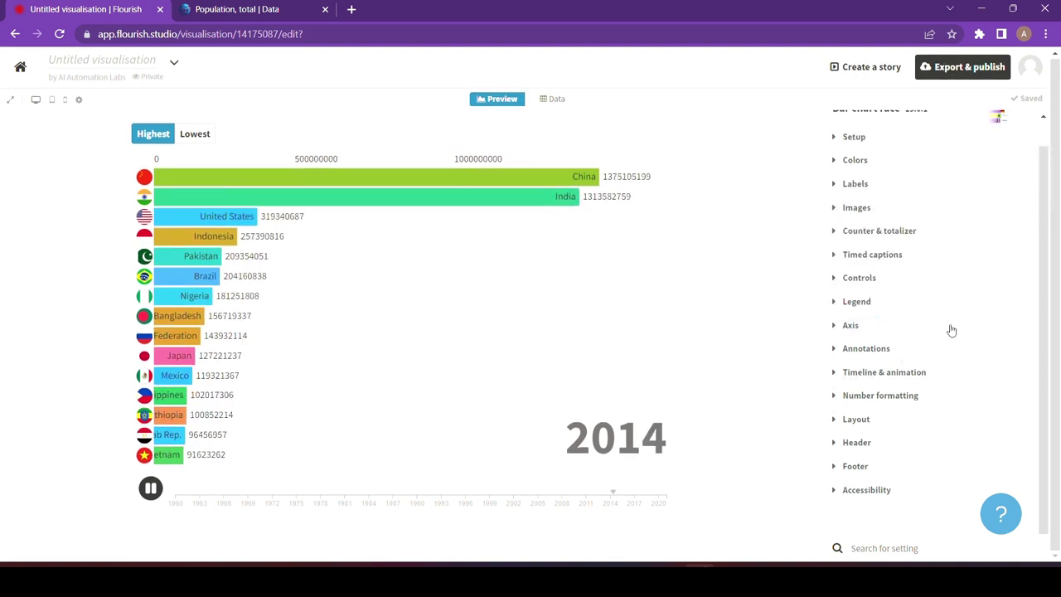
left_click(883, 372)
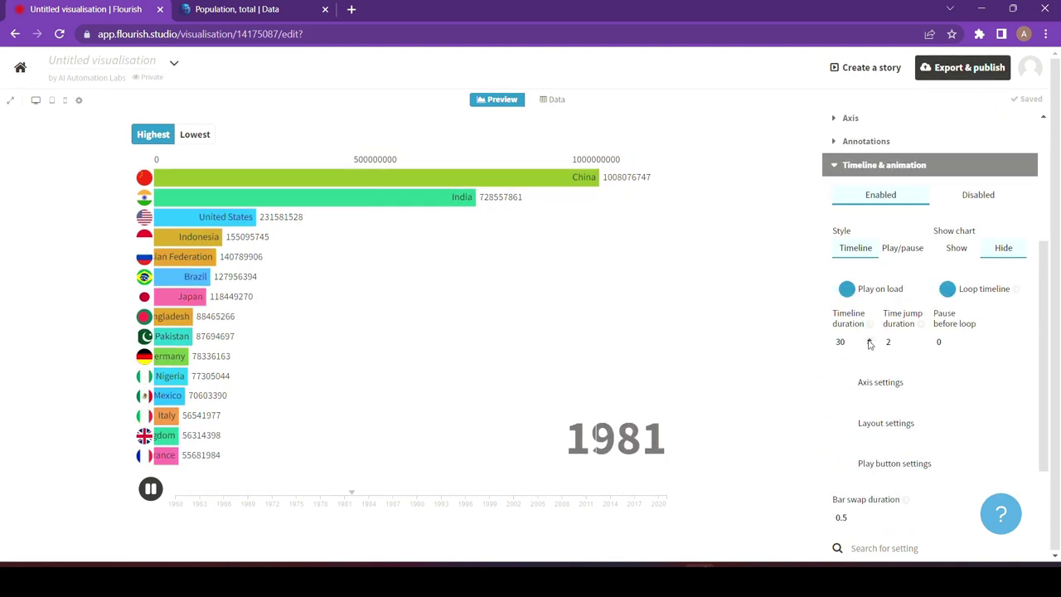
left_click(869, 341)
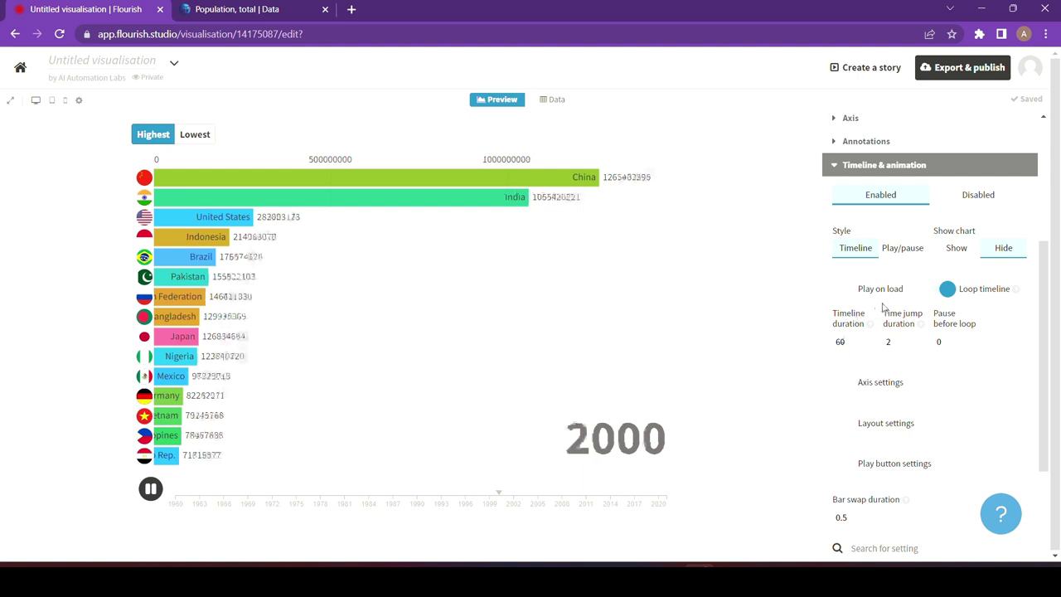
scroll(862, 313, "down", 1)
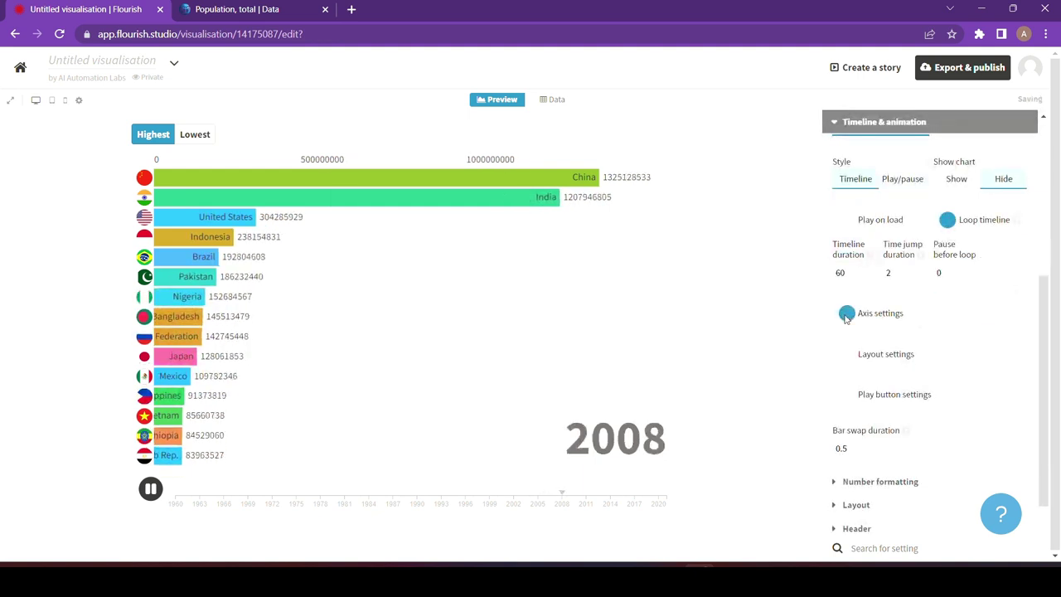
- Enable custom Axis settings and give the axes a dark colour
left_click(845, 314)
scroll(912, 314, "down", 2)
scroll(994, 272, "up", 1)
left_click(842, 285)
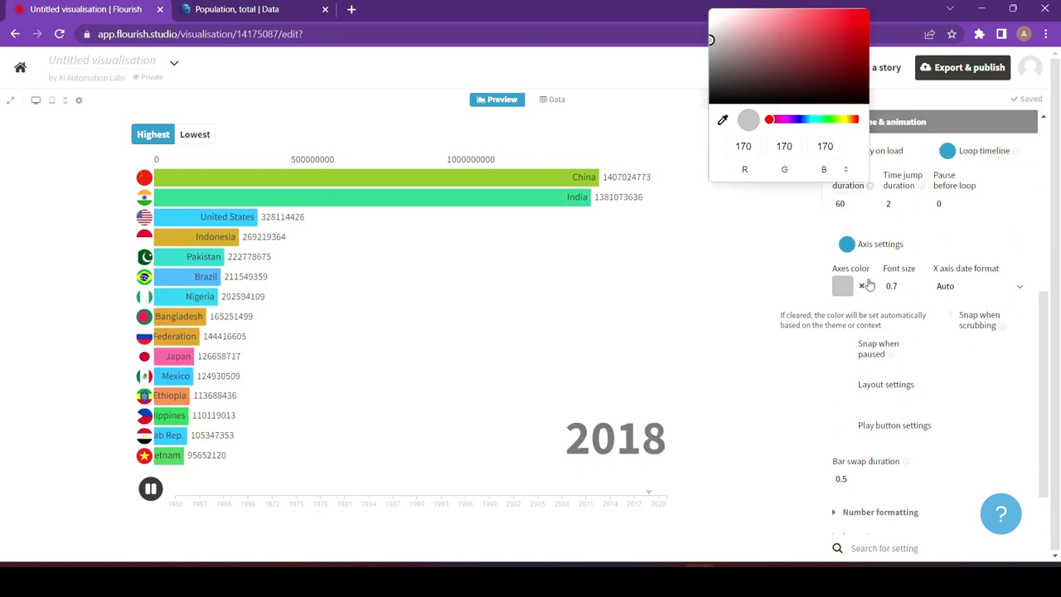
left_click(719, 88)
left_click(1012, 224)
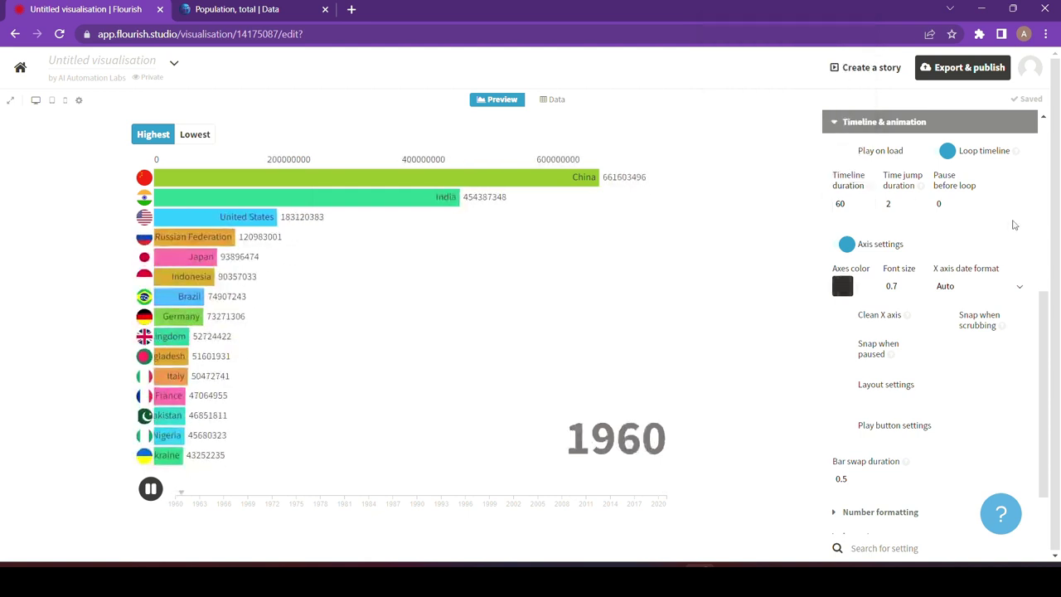
- Turn off Advanced number formatting
left_click(884, 122)
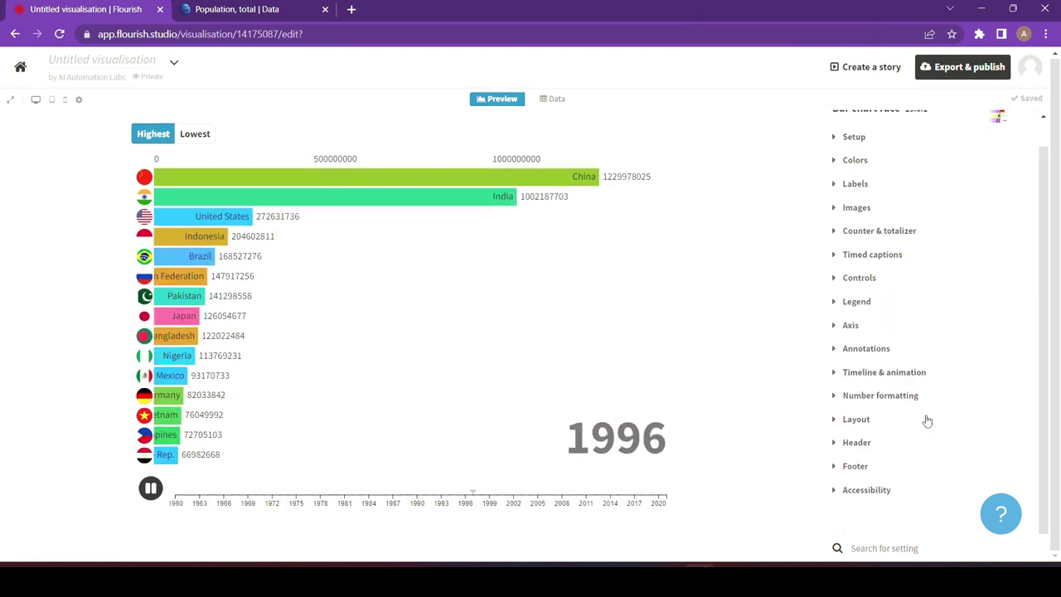
left_click(909, 398)
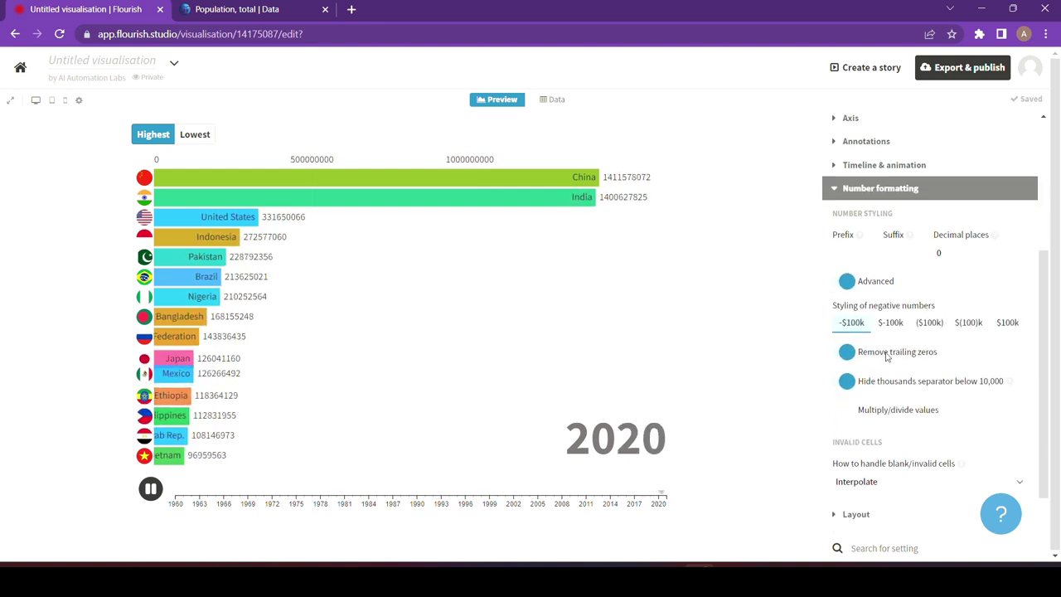
left_click(846, 281)
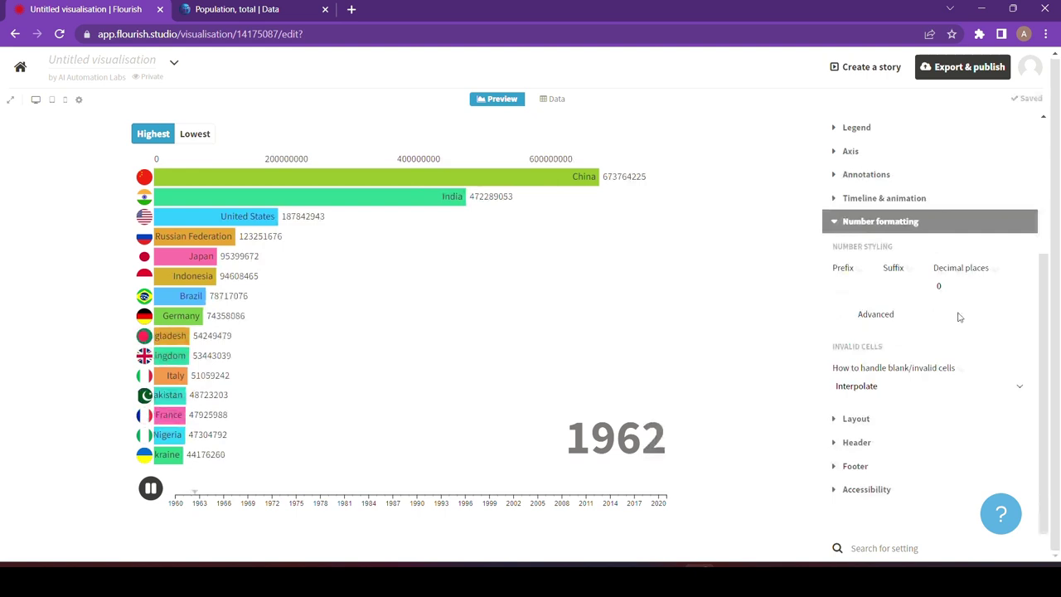
left_click(925, 420)
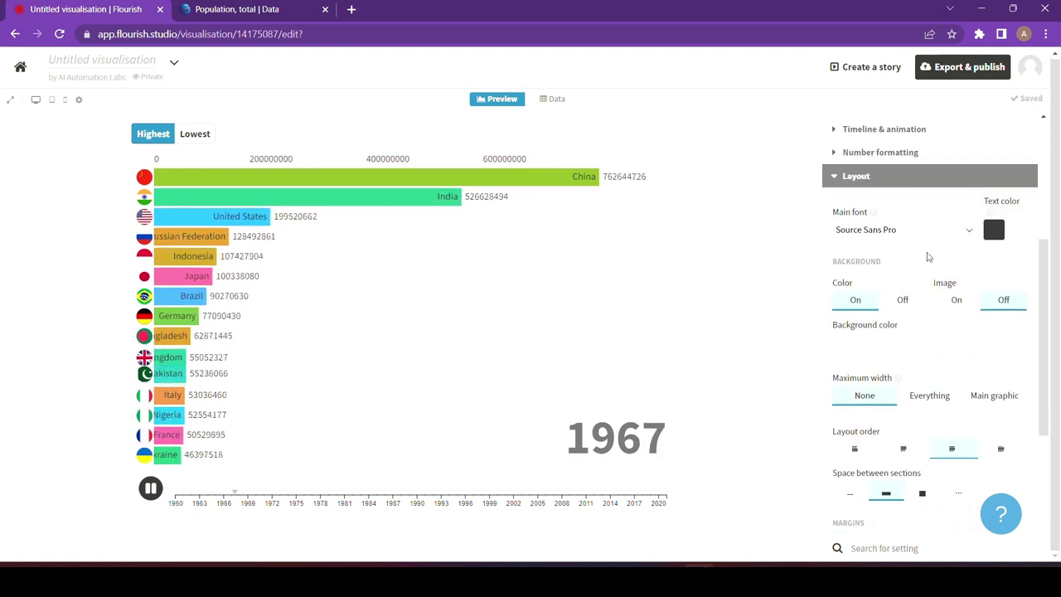
- Try a dark chart background, then a bright cyan one
left_click(842, 342)
left_click(748, 149)
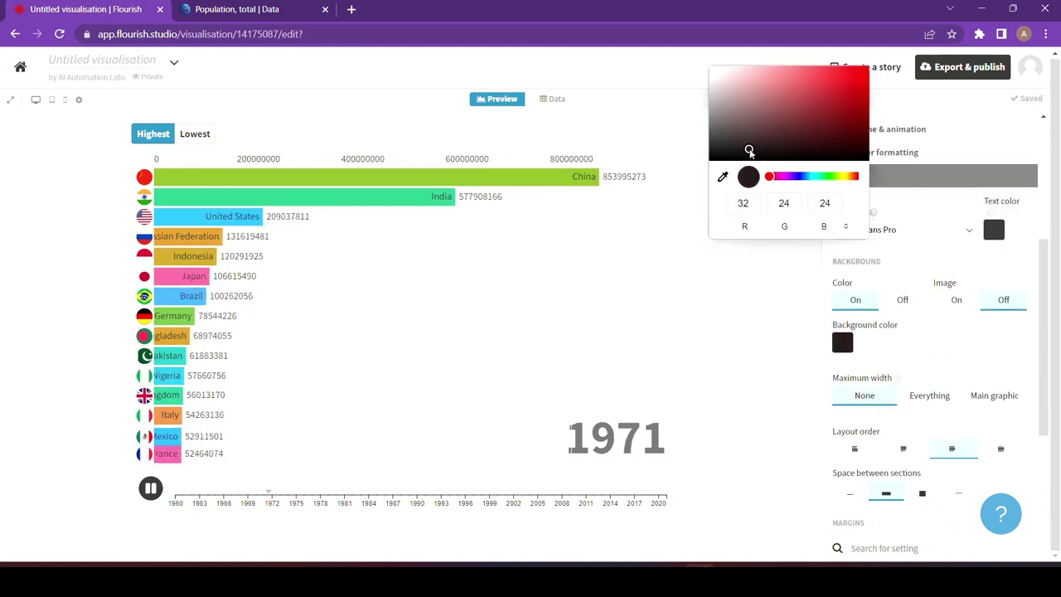
left_click(767, 316)
left_click(842, 343)
mouse_move(769, 175)
left_mouse_down()
mouse_move(831, 176)
mouse_move(813, 176)
left_mouse_up()
left_click(817, 83)
left_click(770, 300)
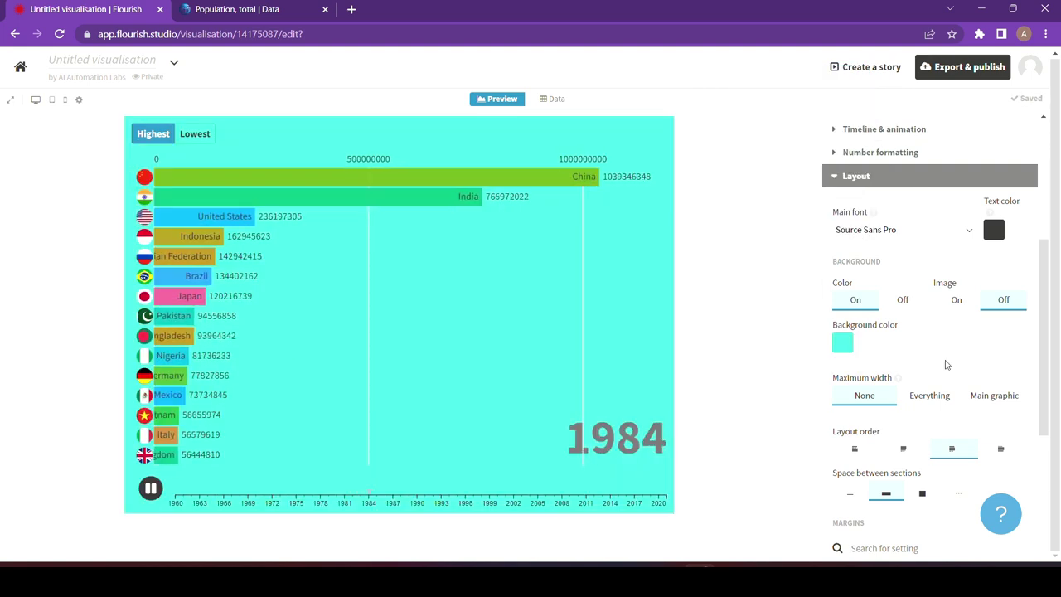
- Toggle the layout Maximum width limit on and off again
scroll(946, 365, "down", 2)
left_click(993, 257)
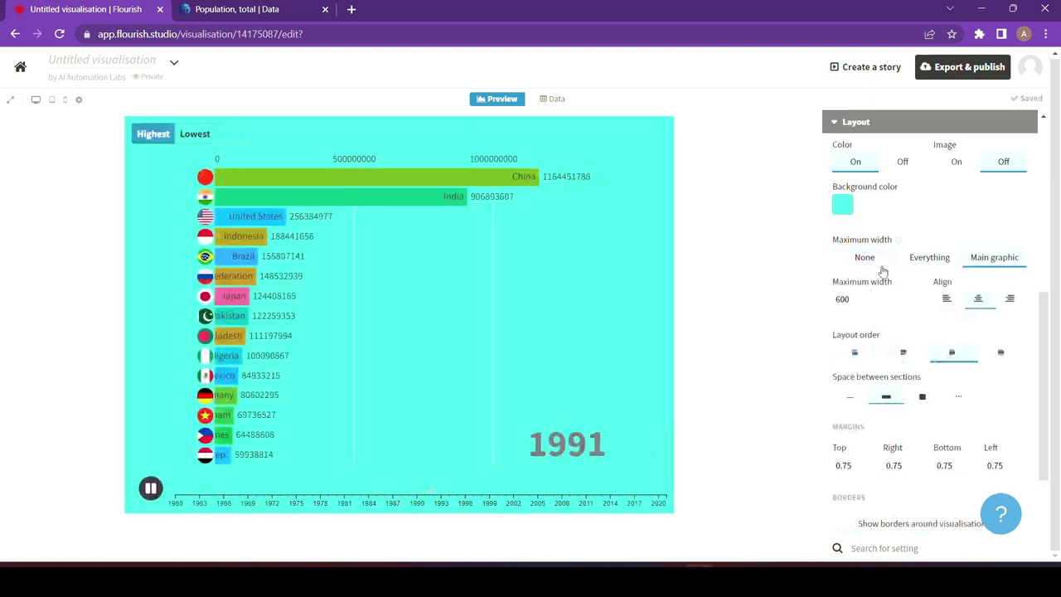
left_click(866, 258)
scroll(882, 273, "down", 2)
left_click(886, 122)
- Set Labels mode to 'Labels in axis (images on bars)'
left_click(886, 213)
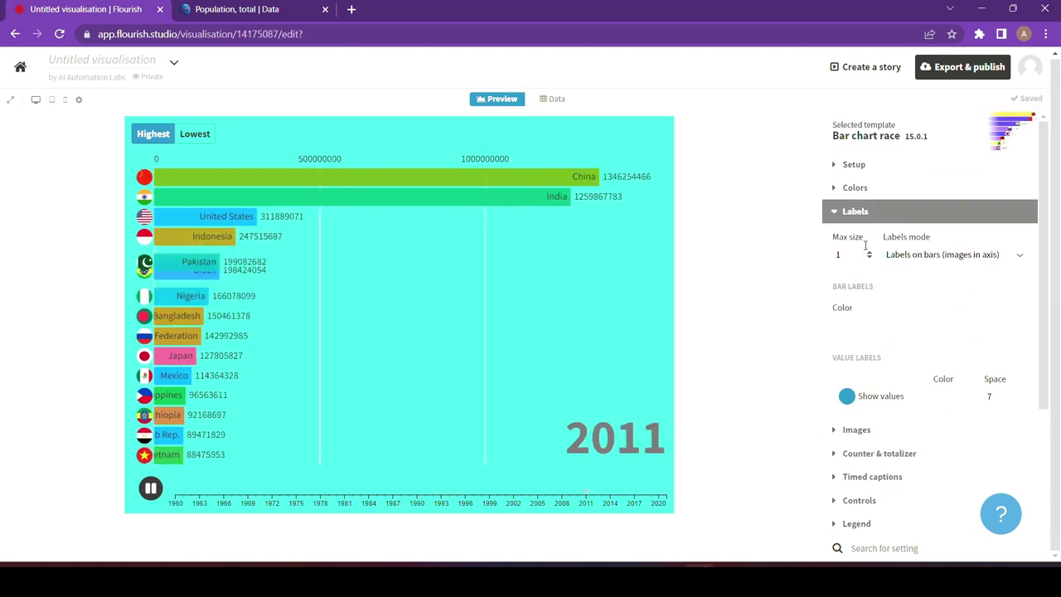
left_click(953, 255)
left_click(920, 323)
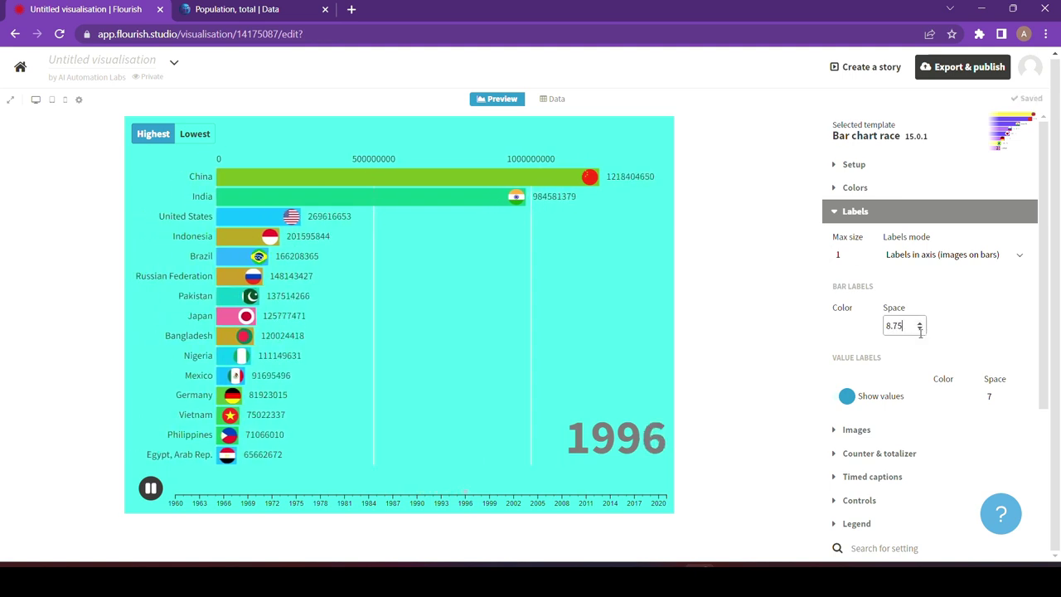
scroll(919, 348, "down", 5)
- Set the chart background to near-white
left_click(919, 377)
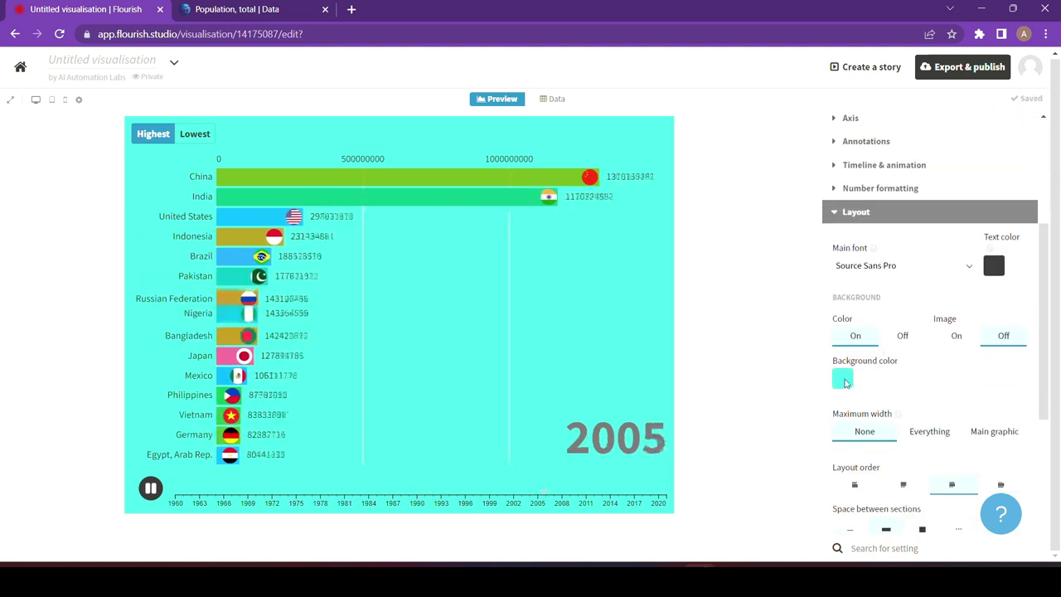
left_click(843, 380)
left_click(715, 107)
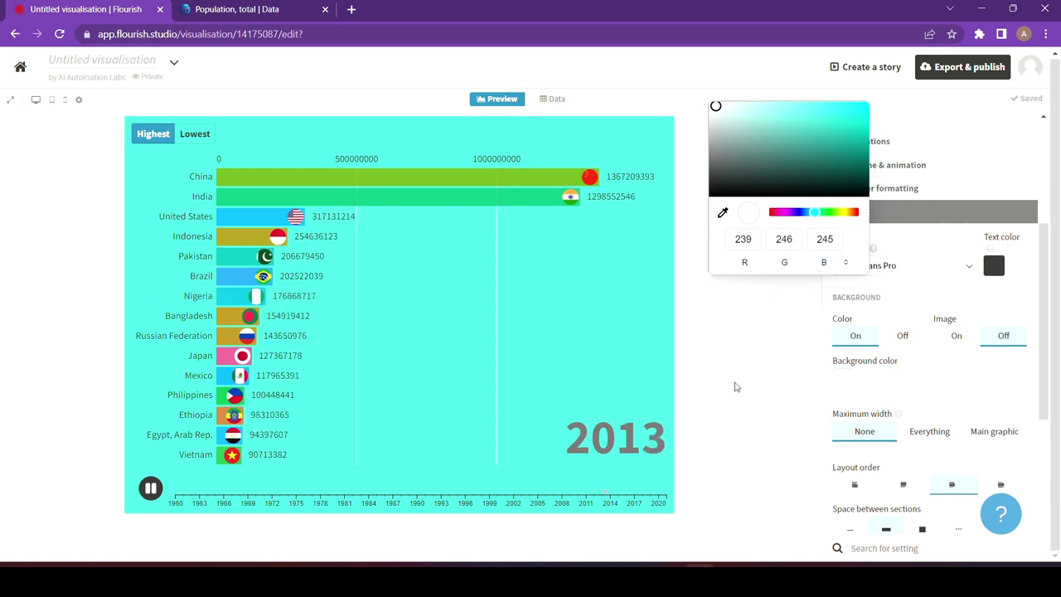
left_click(734, 387)
scroll(902, 431, "down", 4)
- Enter WORLD POPULATION as the header title and centre it
left_click(902, 442)
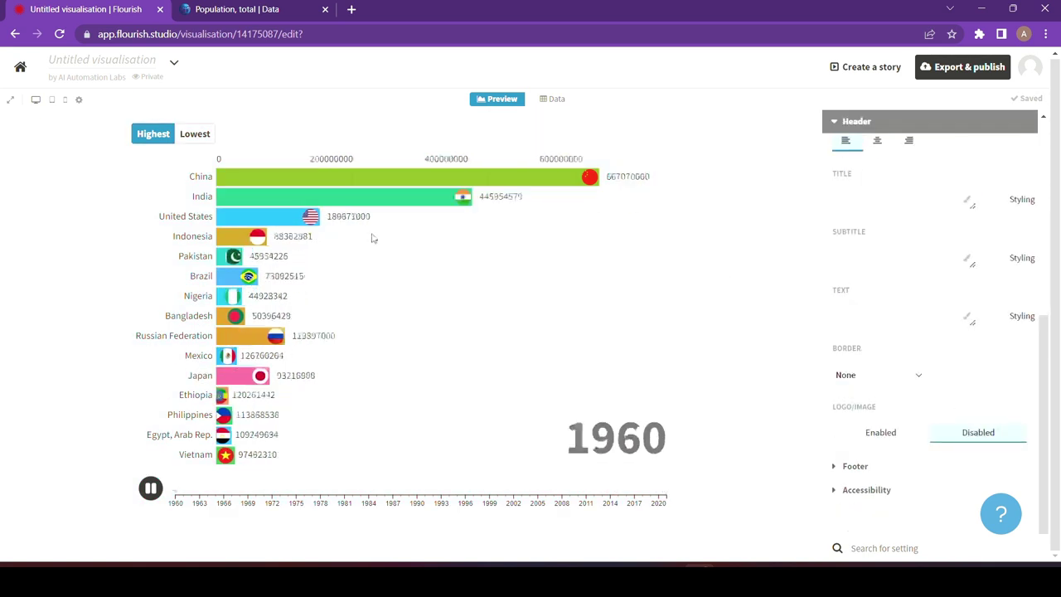
left_click(867, 270)
type("WORLD POPULATIO")
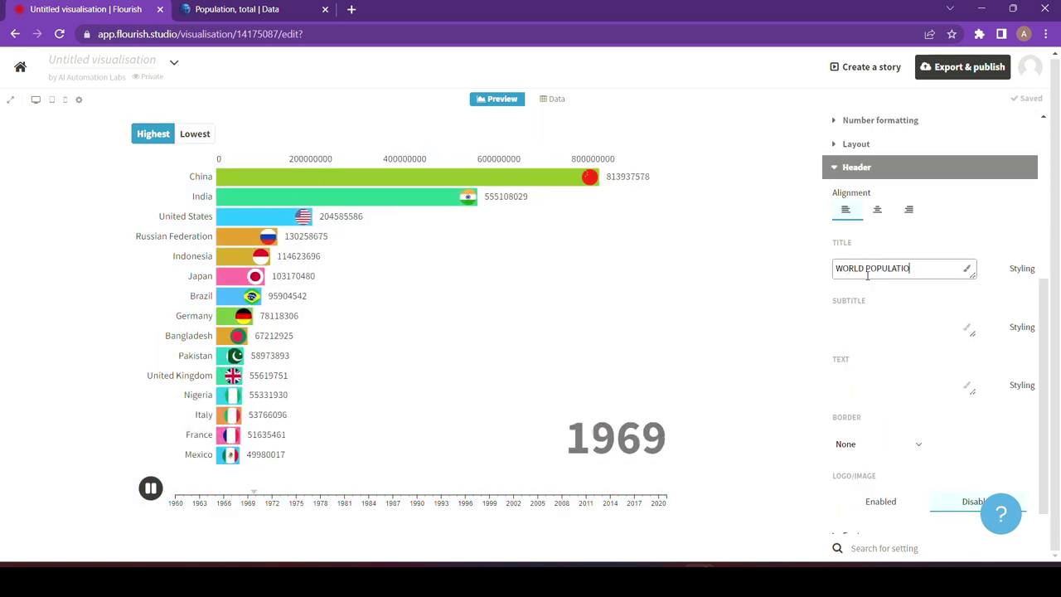
type("N")
left_click(877, 209)
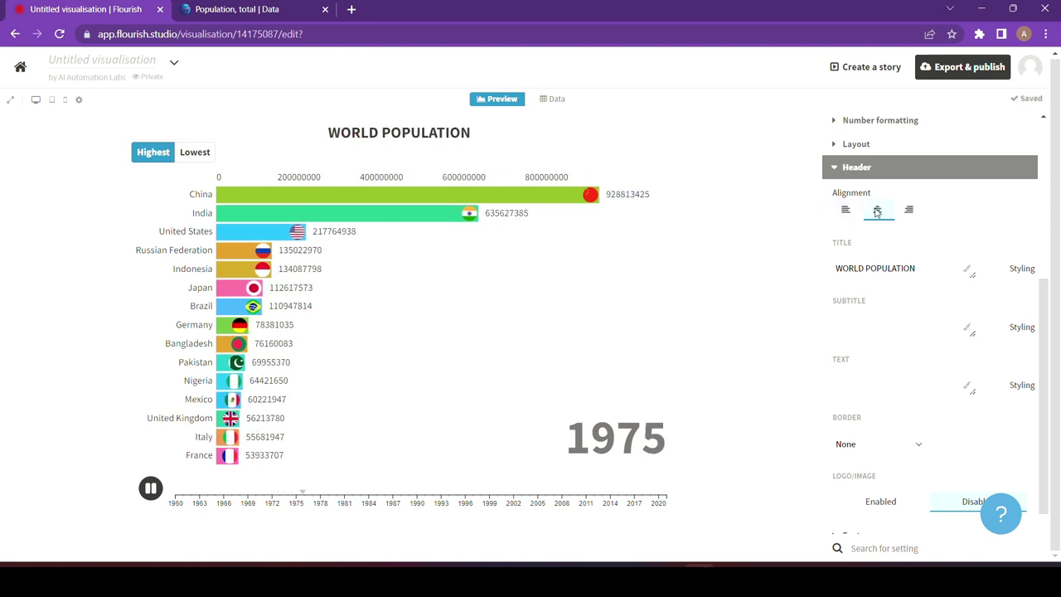
scroll(902, 273, "down", 1)
- Clear the header subtitle so none is shown
left_click(901, 258)
type("pu")
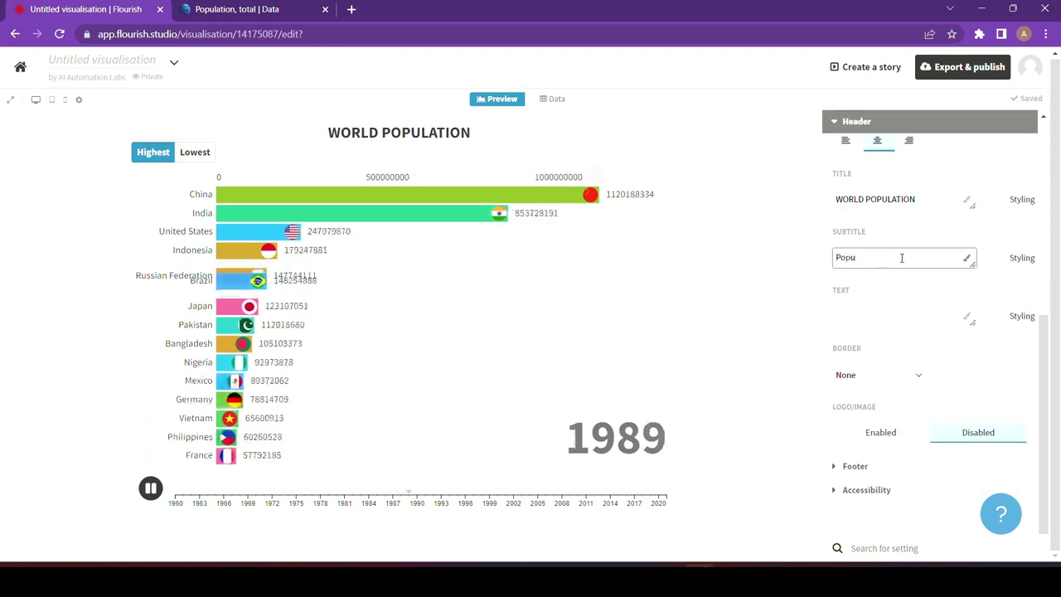
type("lation of Countries")
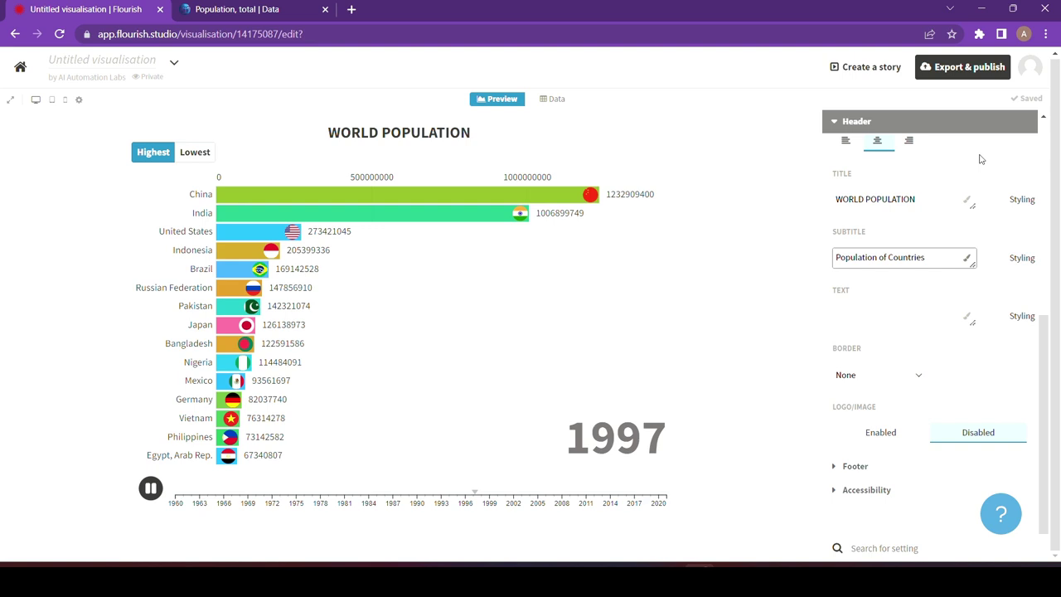
left_click_drag(932, 258, 803, 258)
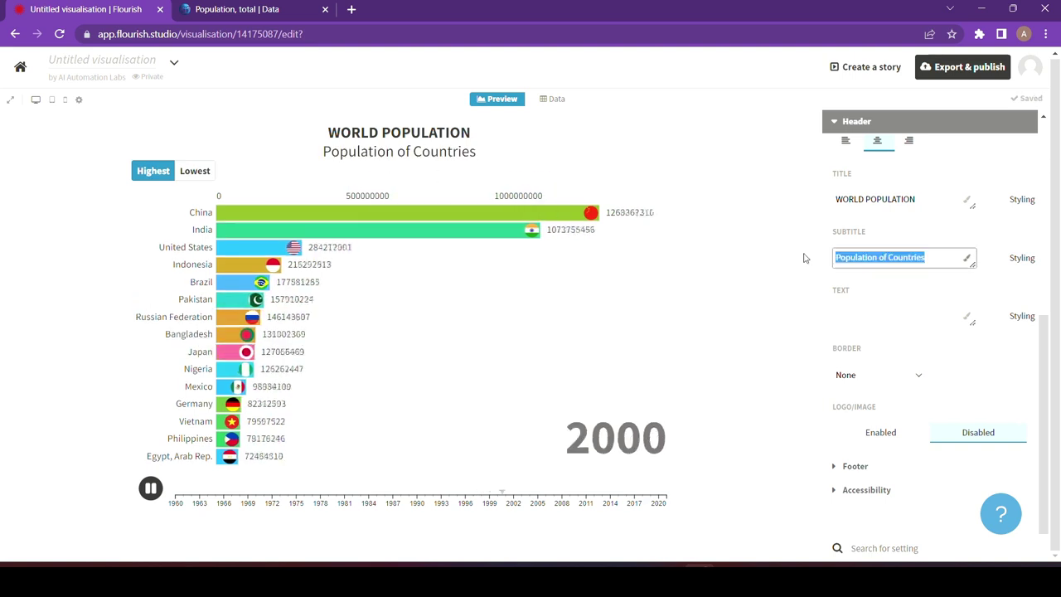
key("BackSpace")
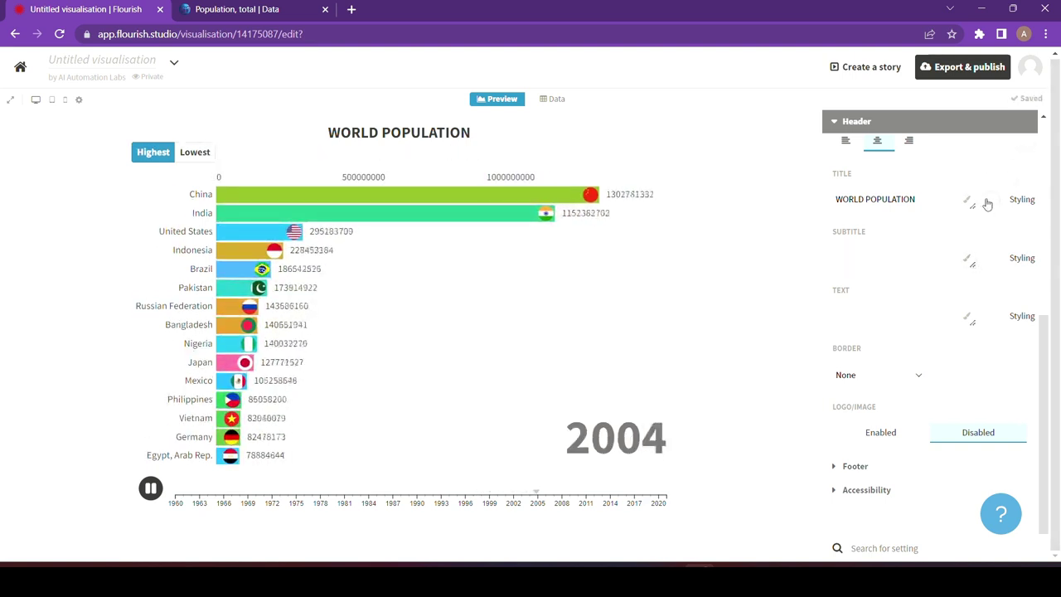
- Set the title styling to a custom size of 2.8
left_click(987, 204)
left_click(922, 284)
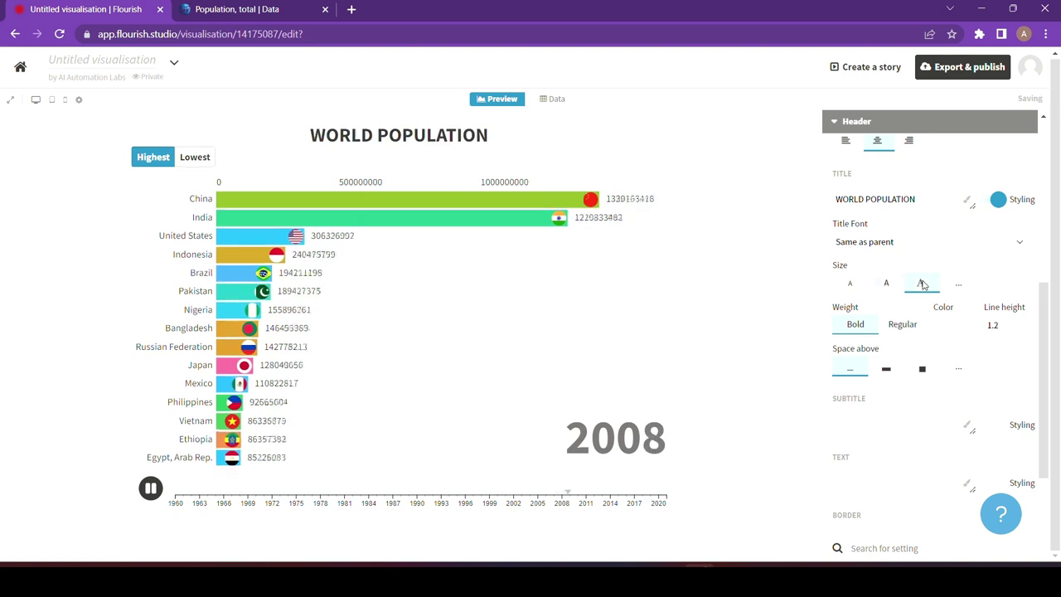
left_click(958, 284)
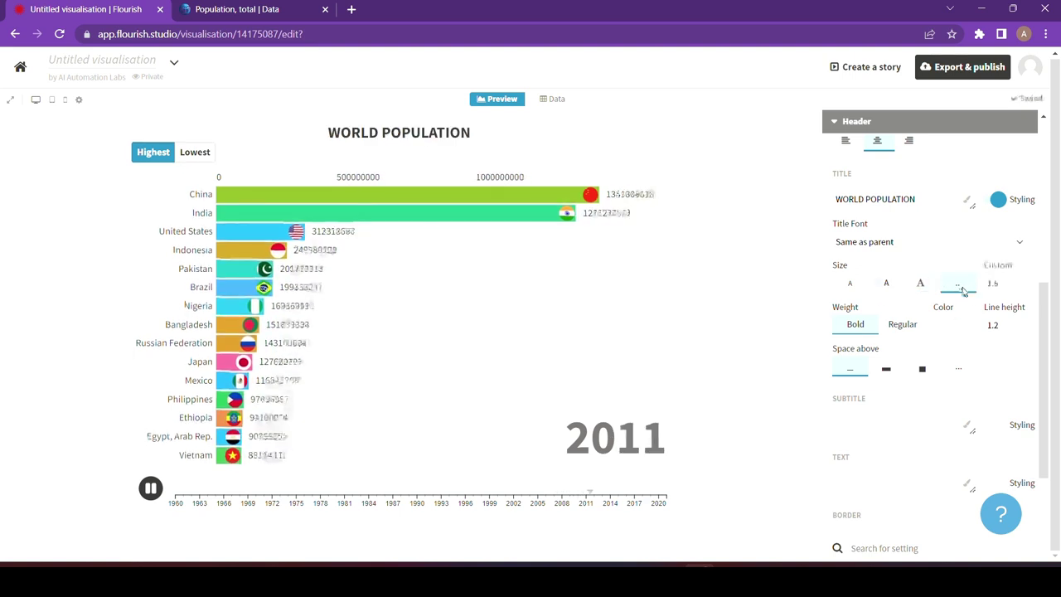
left_click(1021, 284)
left_click(1021, 283)
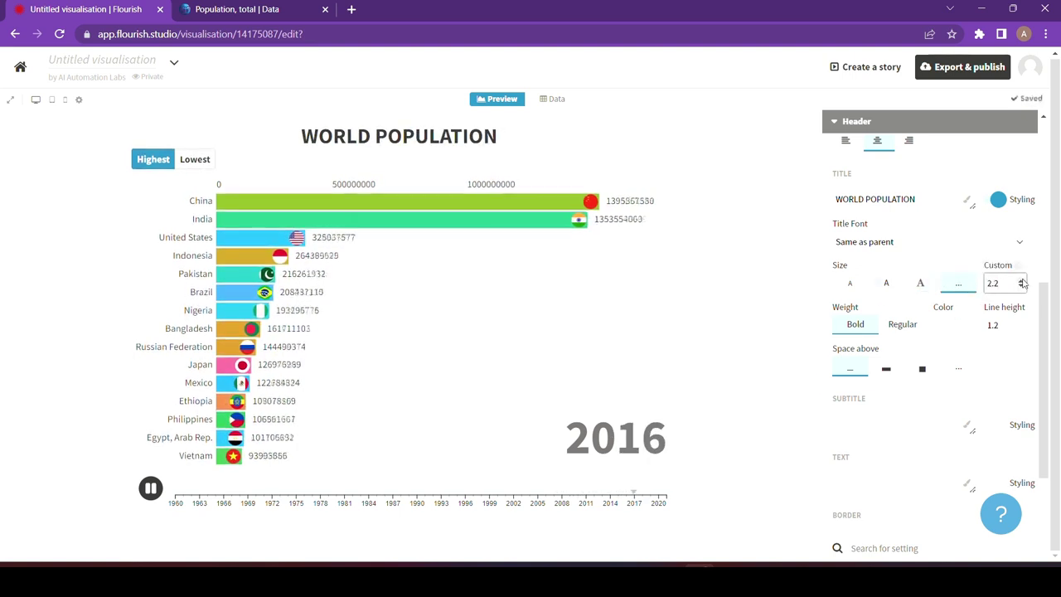
left_click(1021, 283)
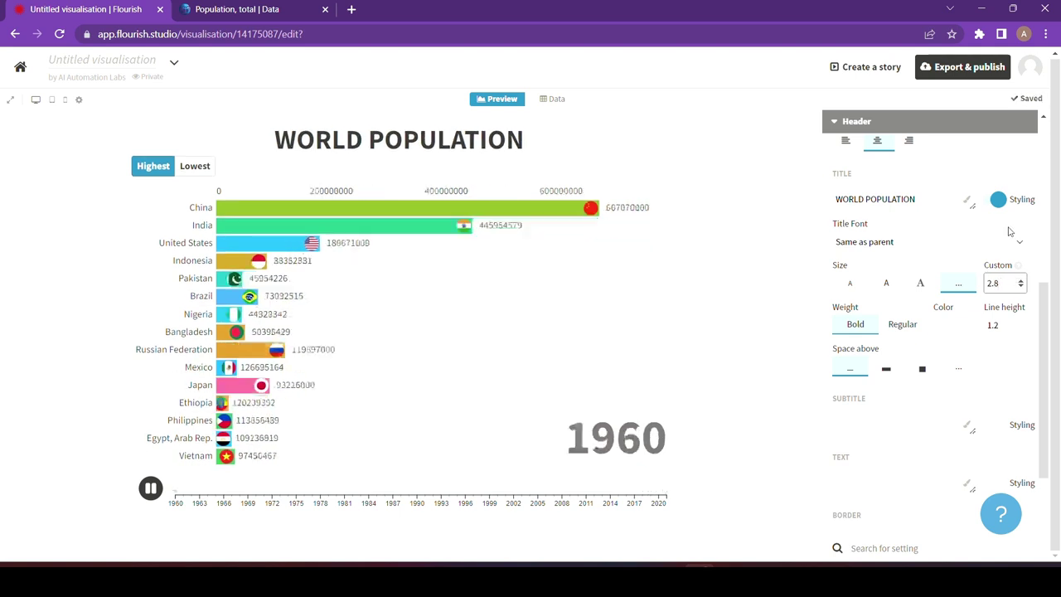
- Review title fonts, then open and close the Footer and Accessibility settings
left_click(1015, 241)
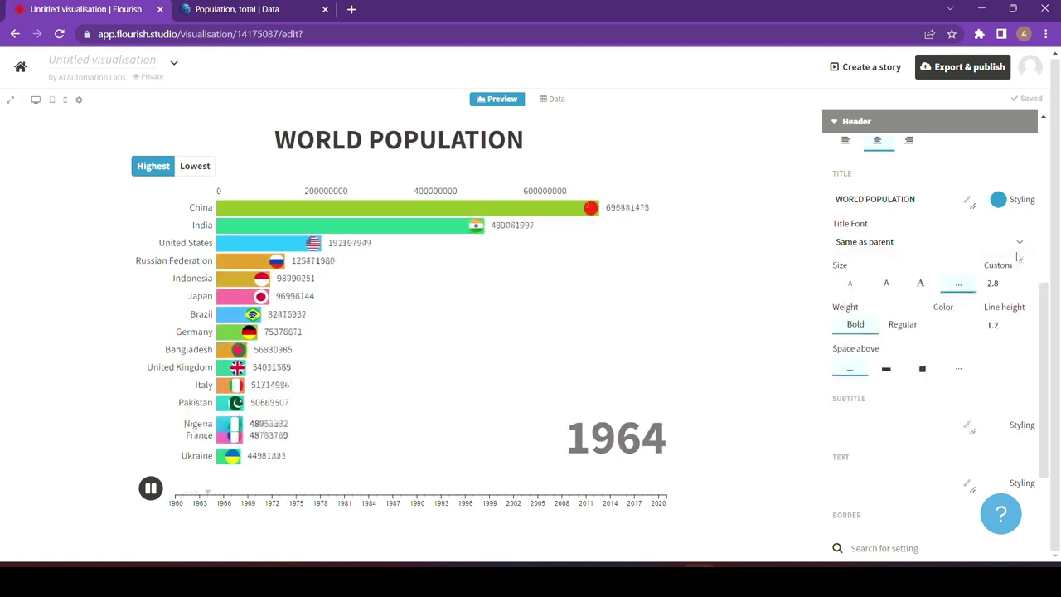
scroll(897, 292, "down", 2)
scroll(961, 307, "down", 1)
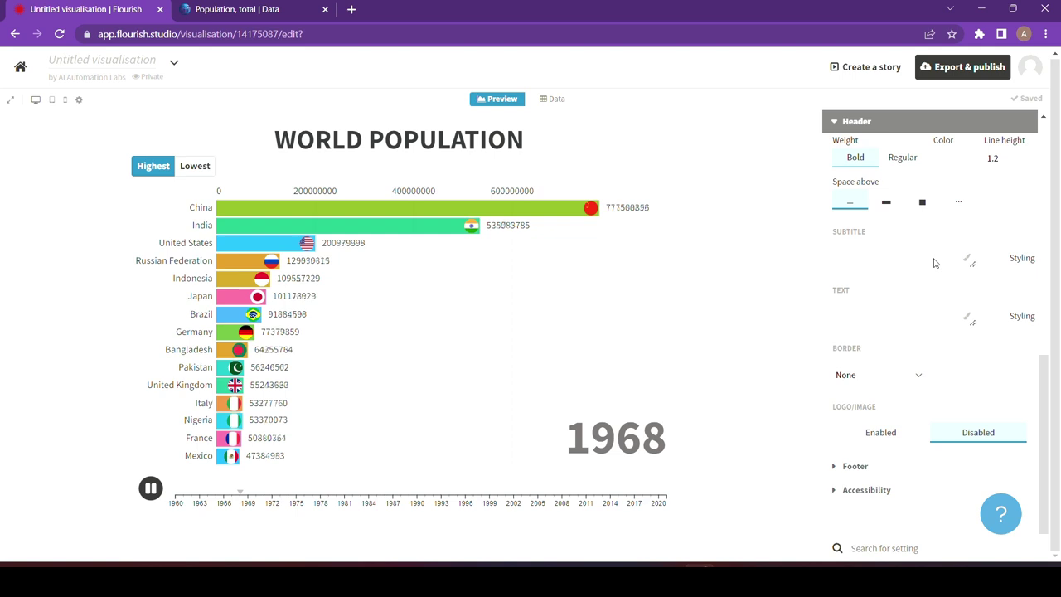
left_click(855, 466)
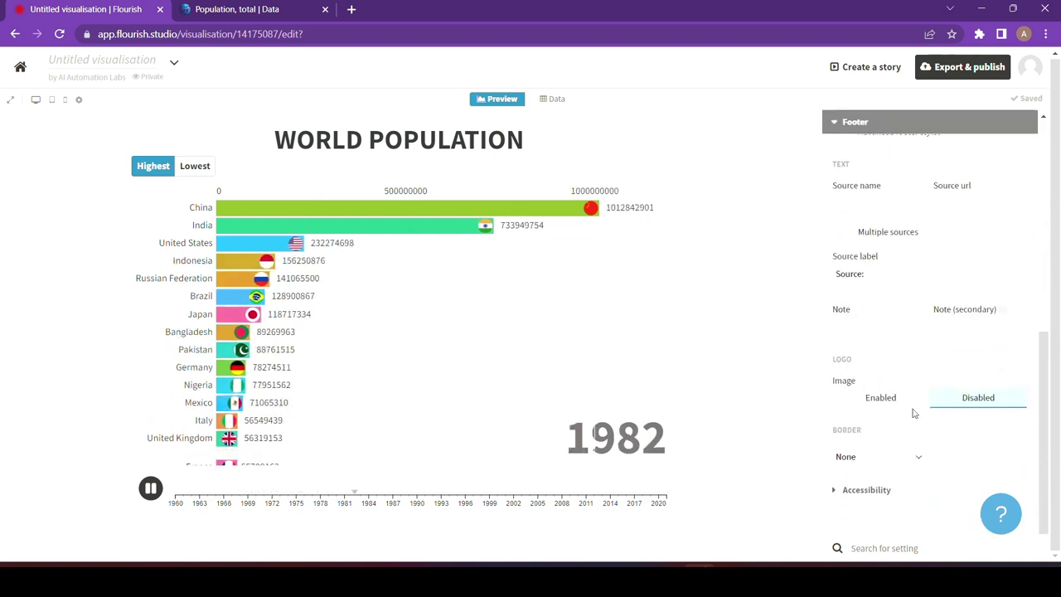
left_click(843, 123)
left_click(870, 489)
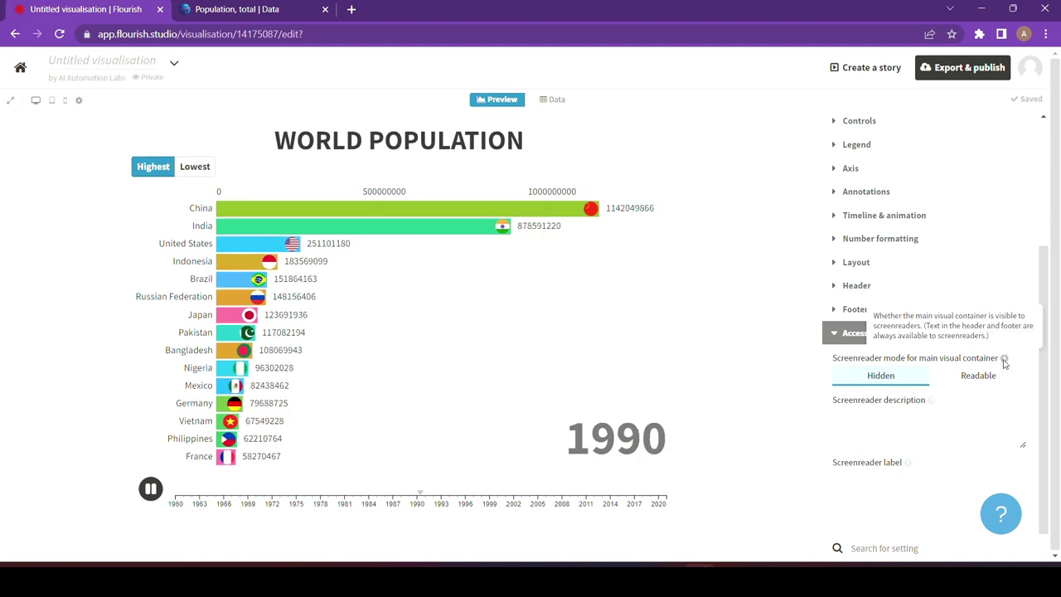
left_click(862, 332)
- Rename the visualisation to 'Population Data'
left_click(95, 62)
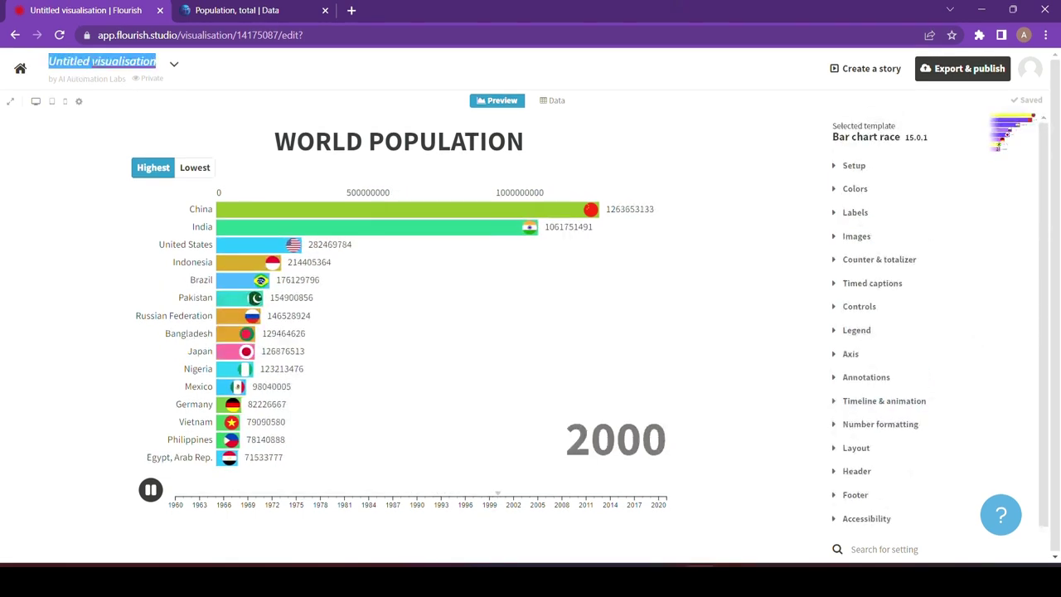
type("Population Data")
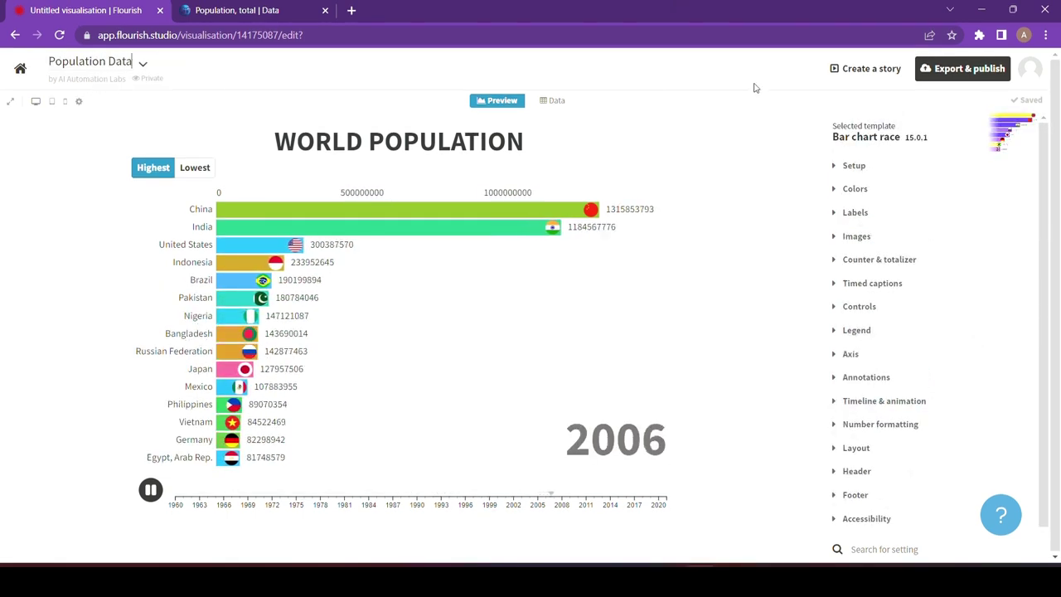
key("Return")
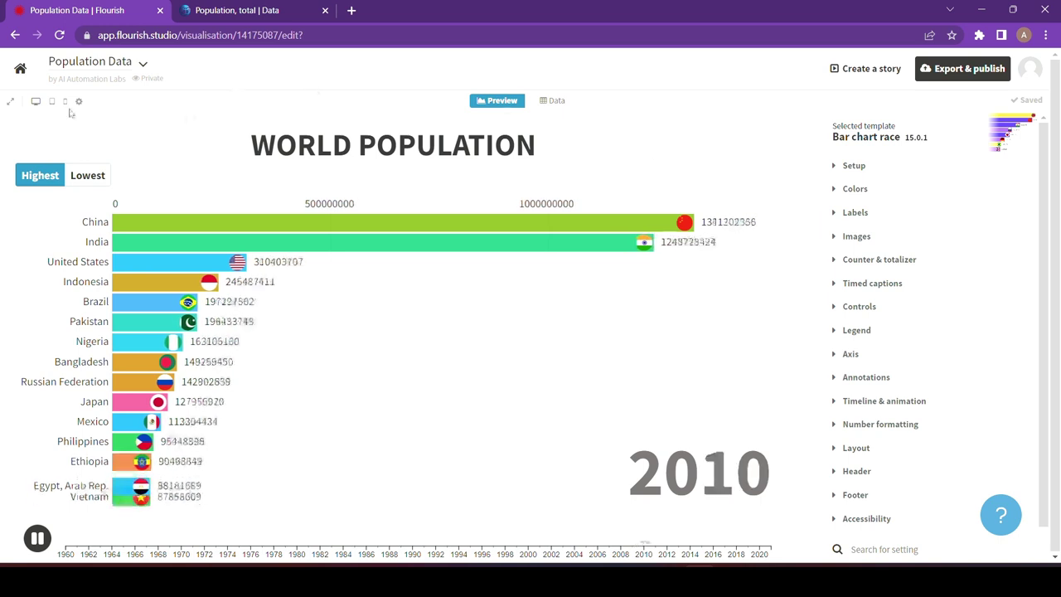
- Play the race in a full preview tab, then return to the editor
left_click(10, 103)
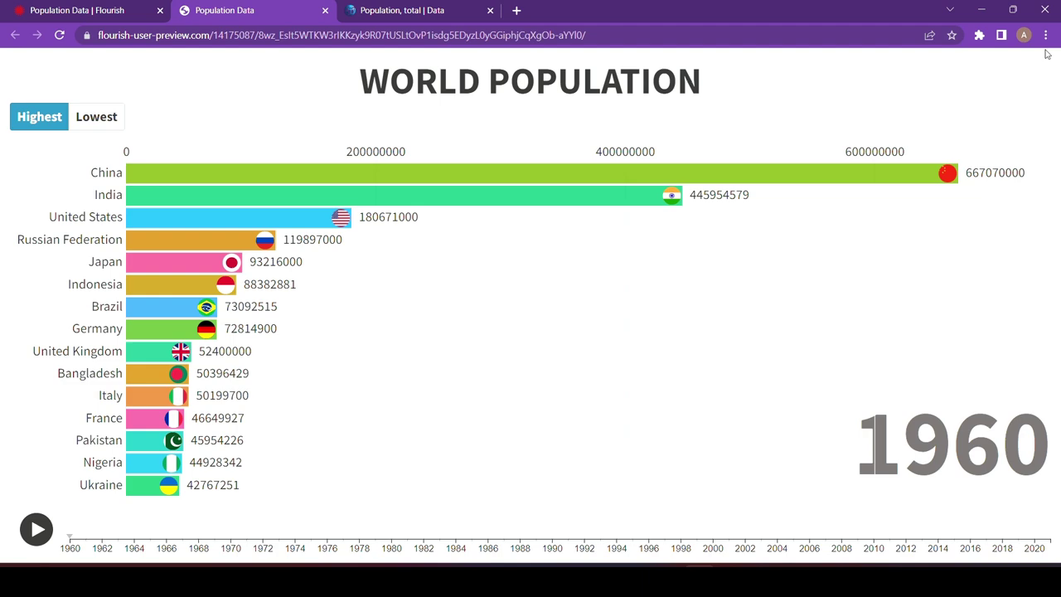
left_click(39, 529)
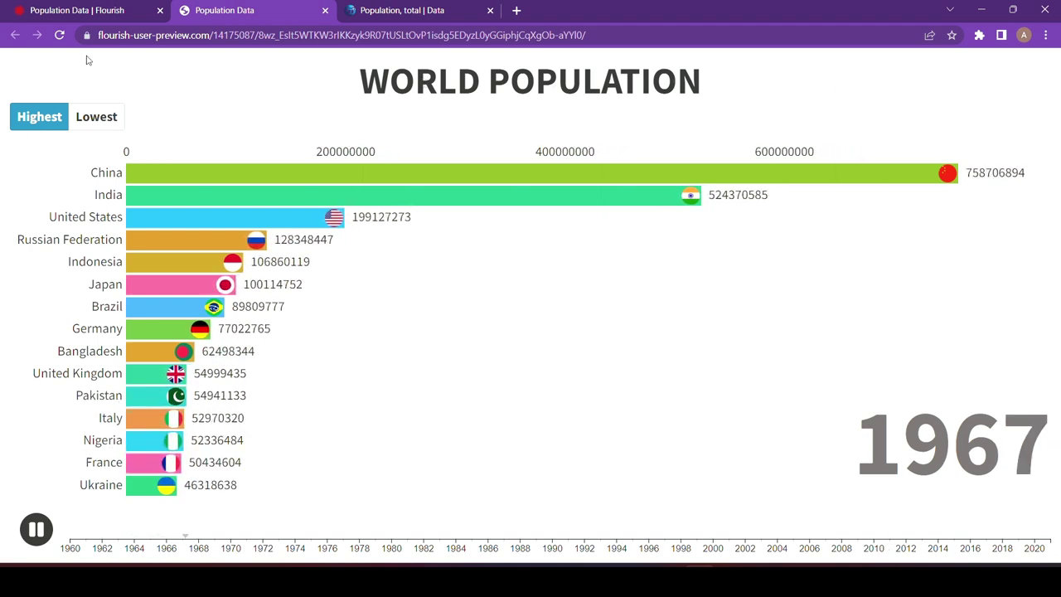
key("ctrl+shift+Tab")
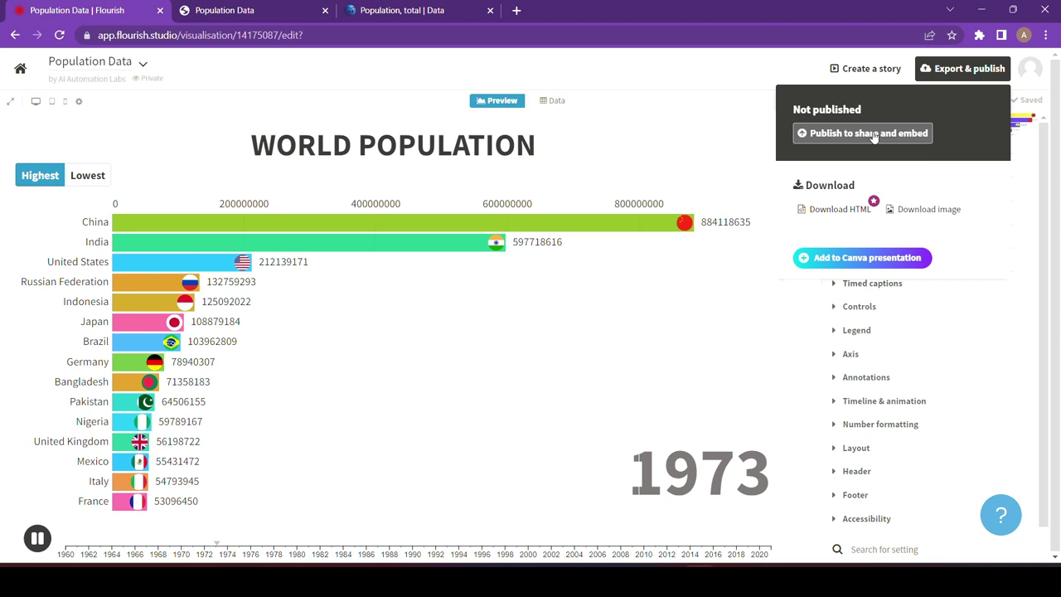
- Publish the visualisation publicly and play it on its public page
left_click(872, 134)
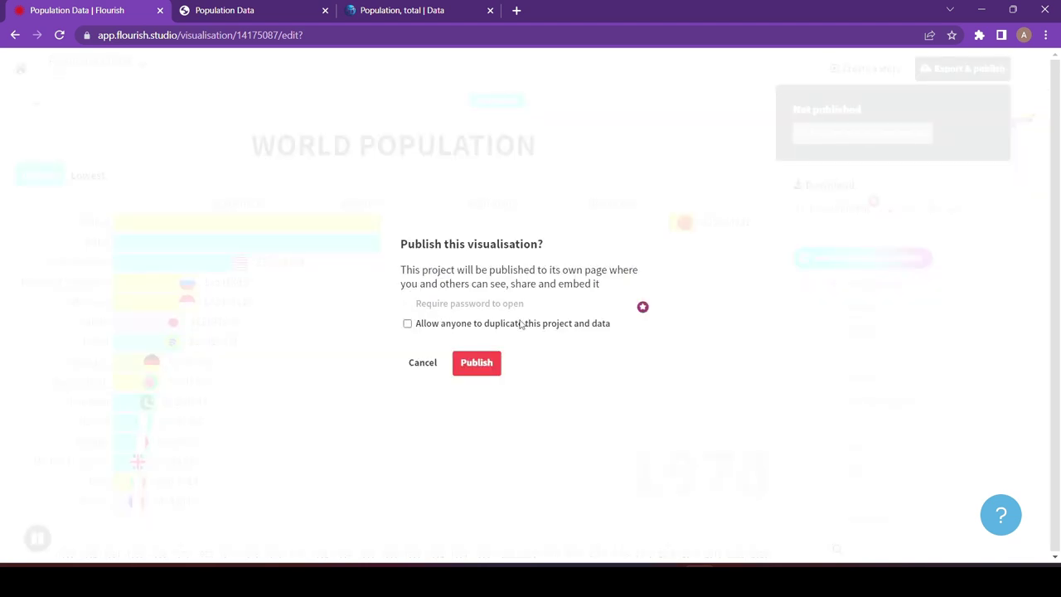
left_click(476, 363)
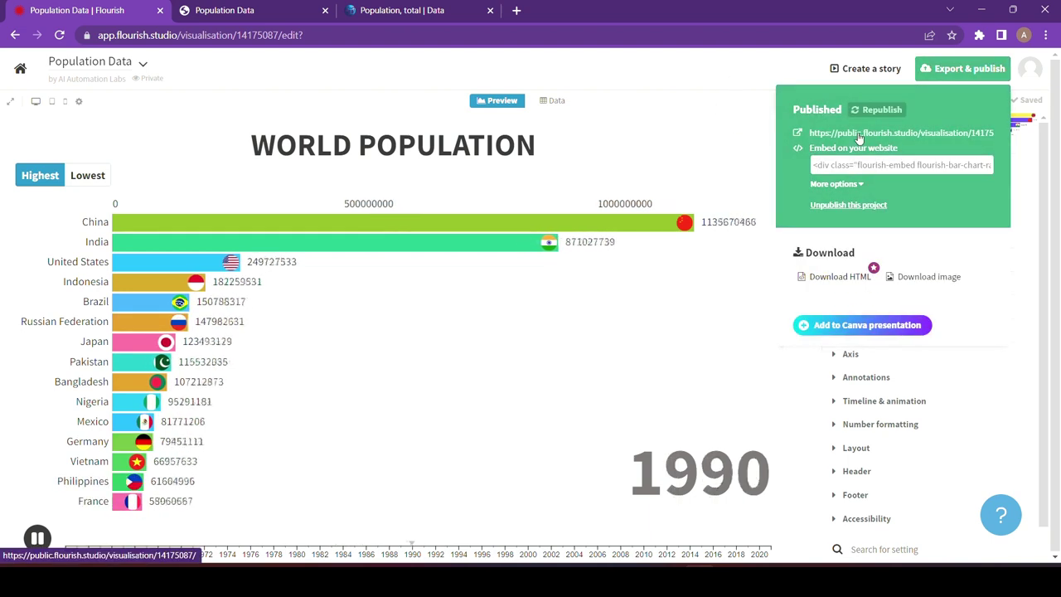
left_click(858, 134)
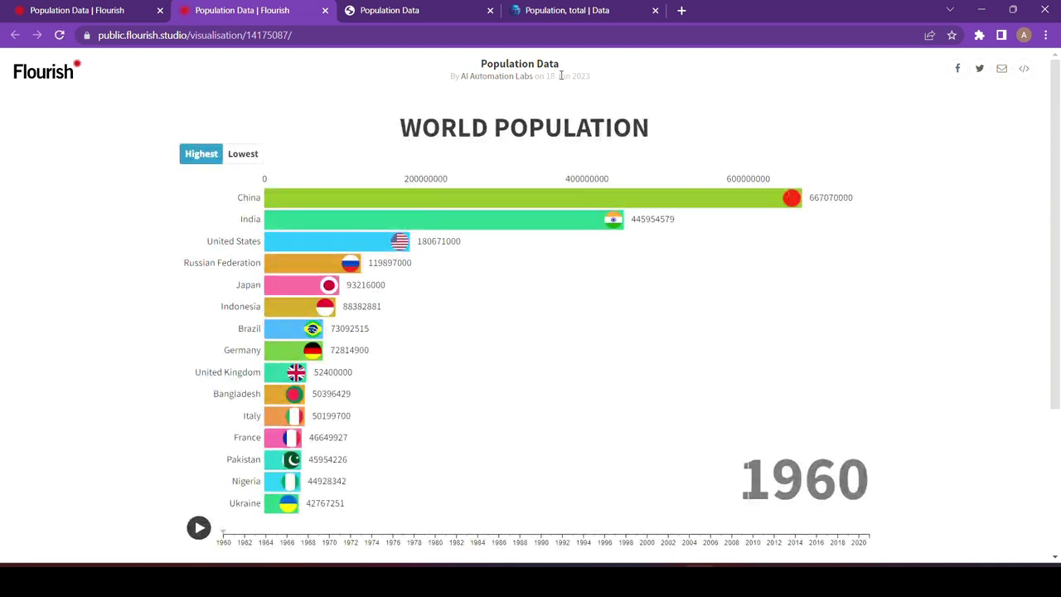
left_click(200, 528)
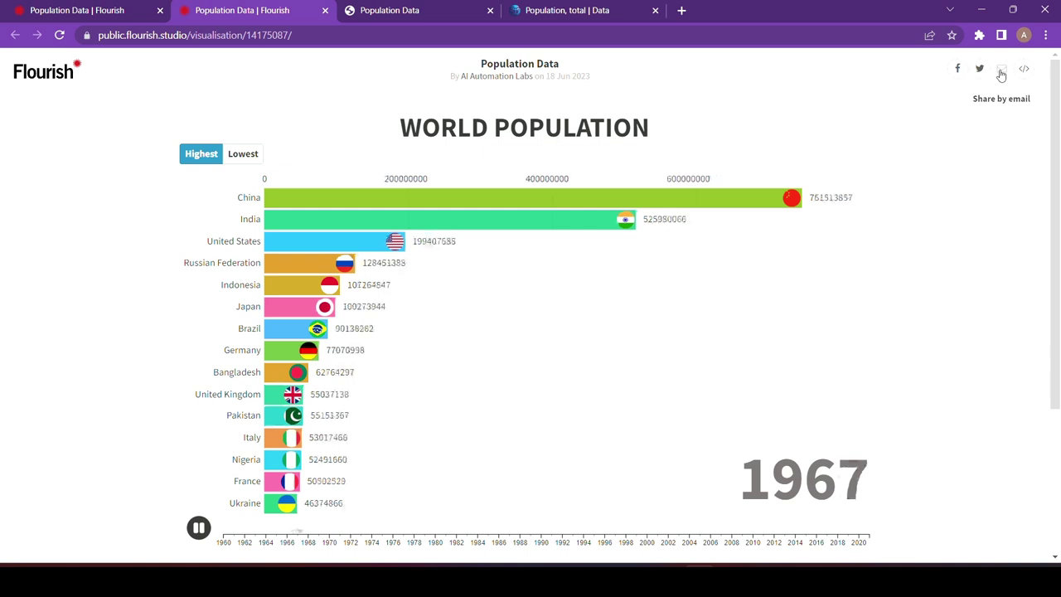
- View the embed code, dismiss it, and return to the editor
left_click(1028, 71)
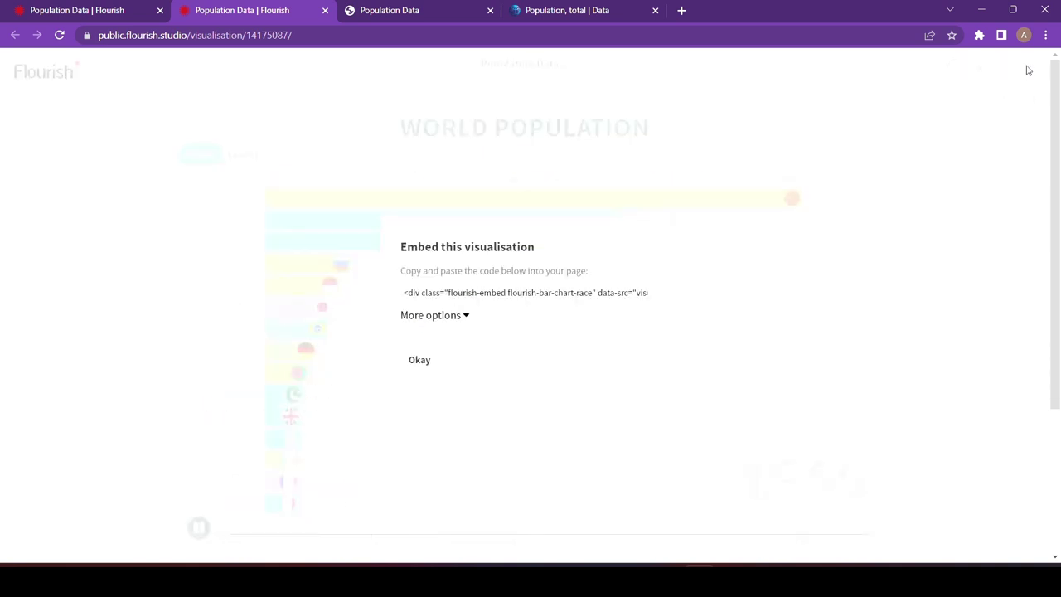
left_click(419, 361)
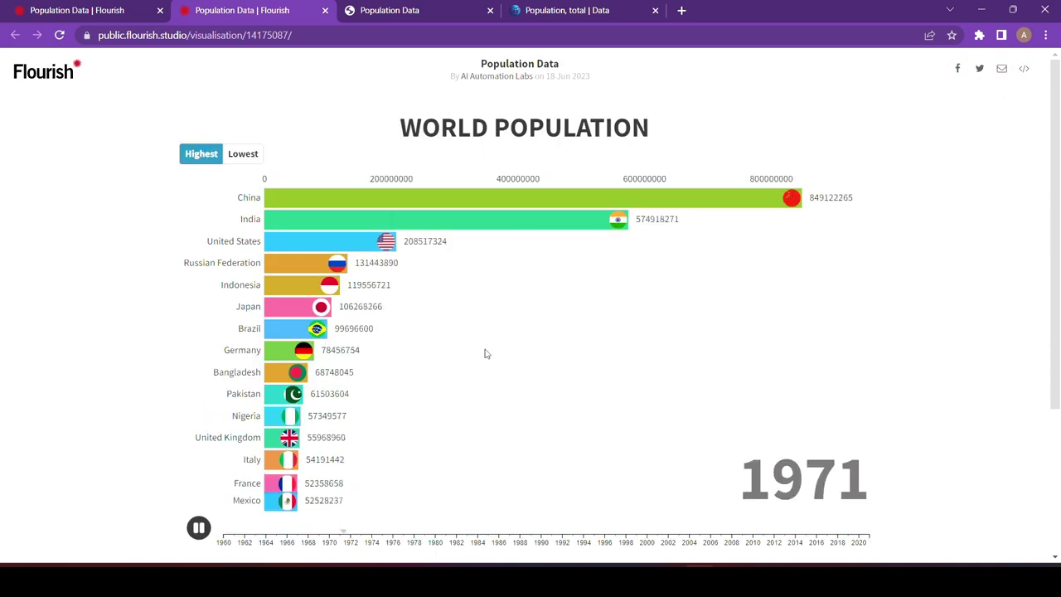
left_click(97, 10)
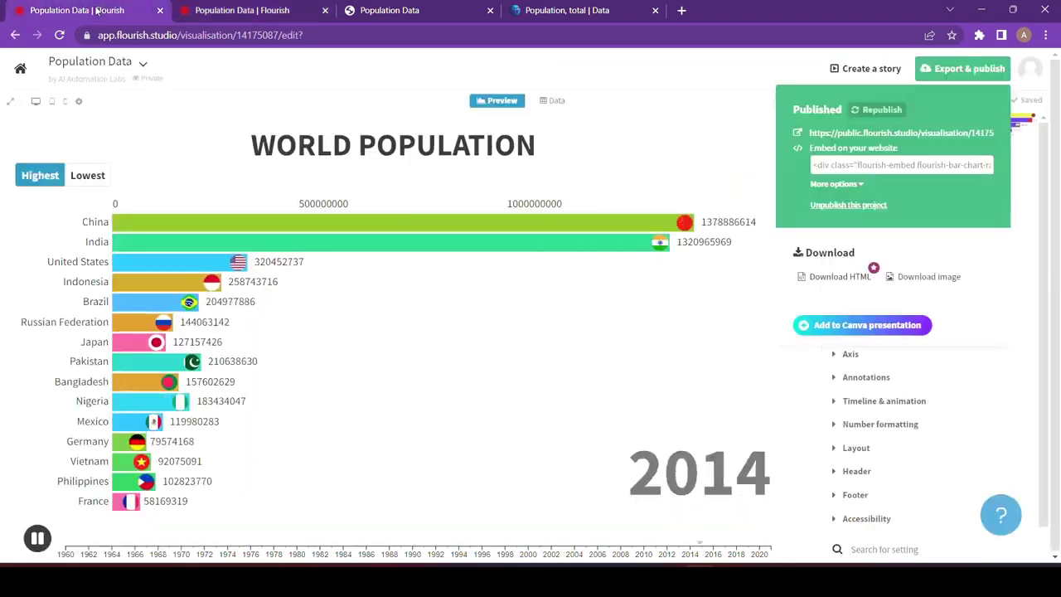